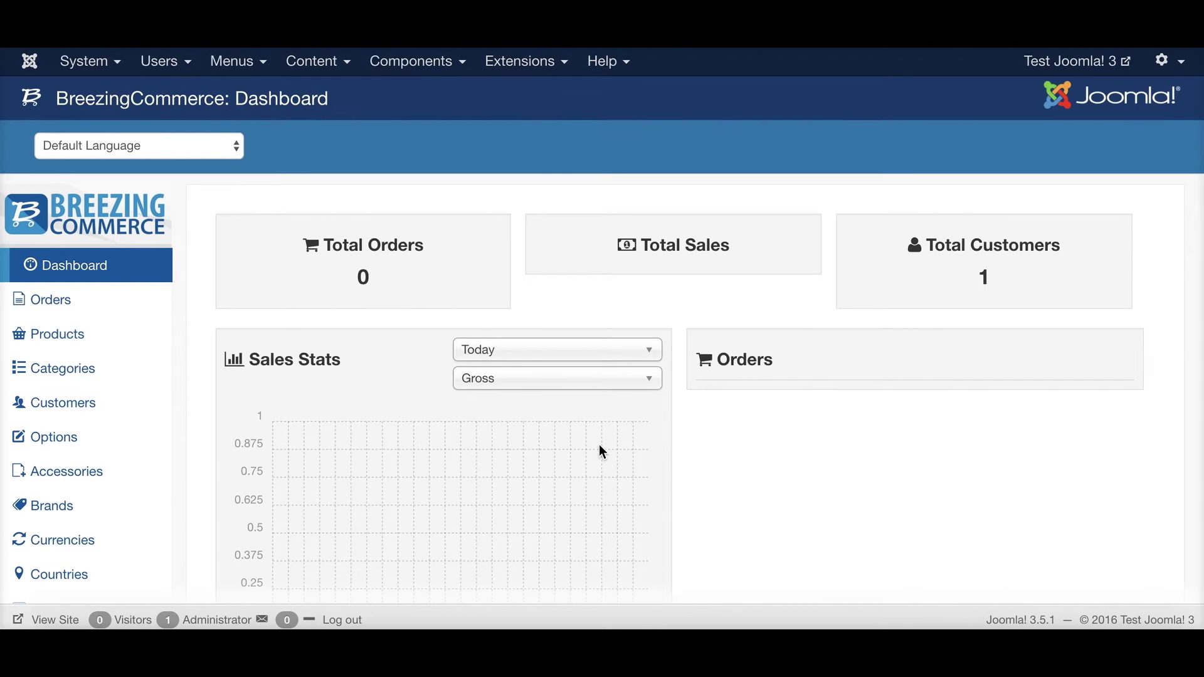
Open the tshirts form from BreezingForms Manage Forms
click(415, 62)
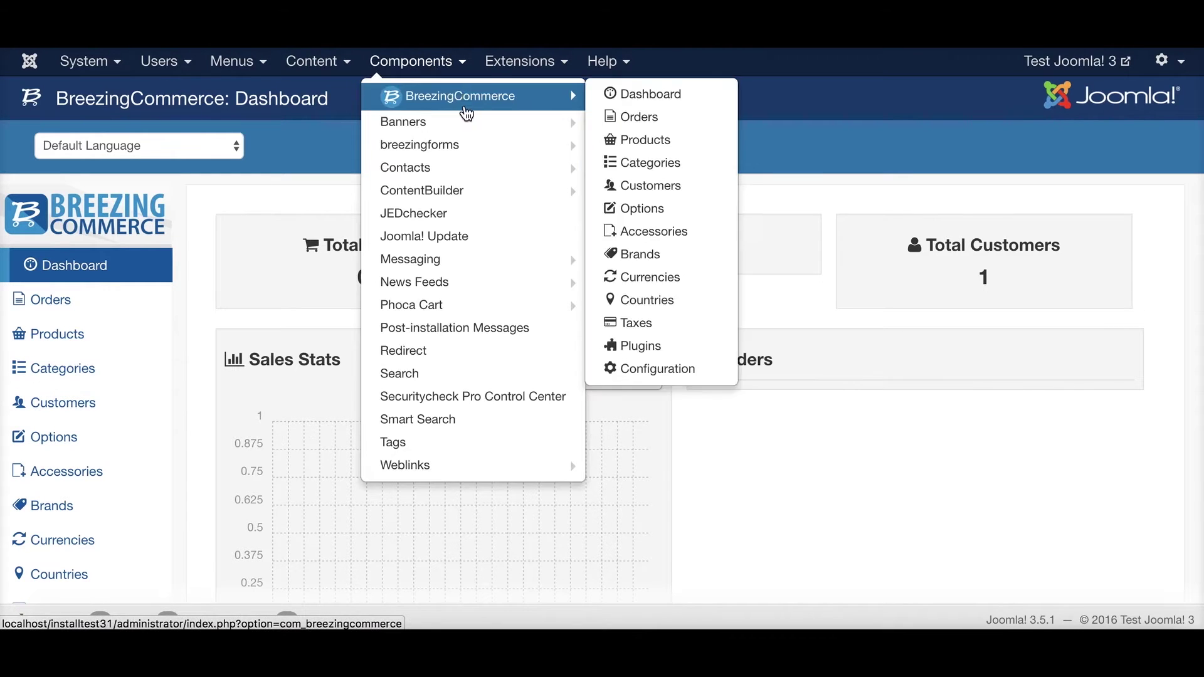
mouse_move(564, 168)
click(613, 164)
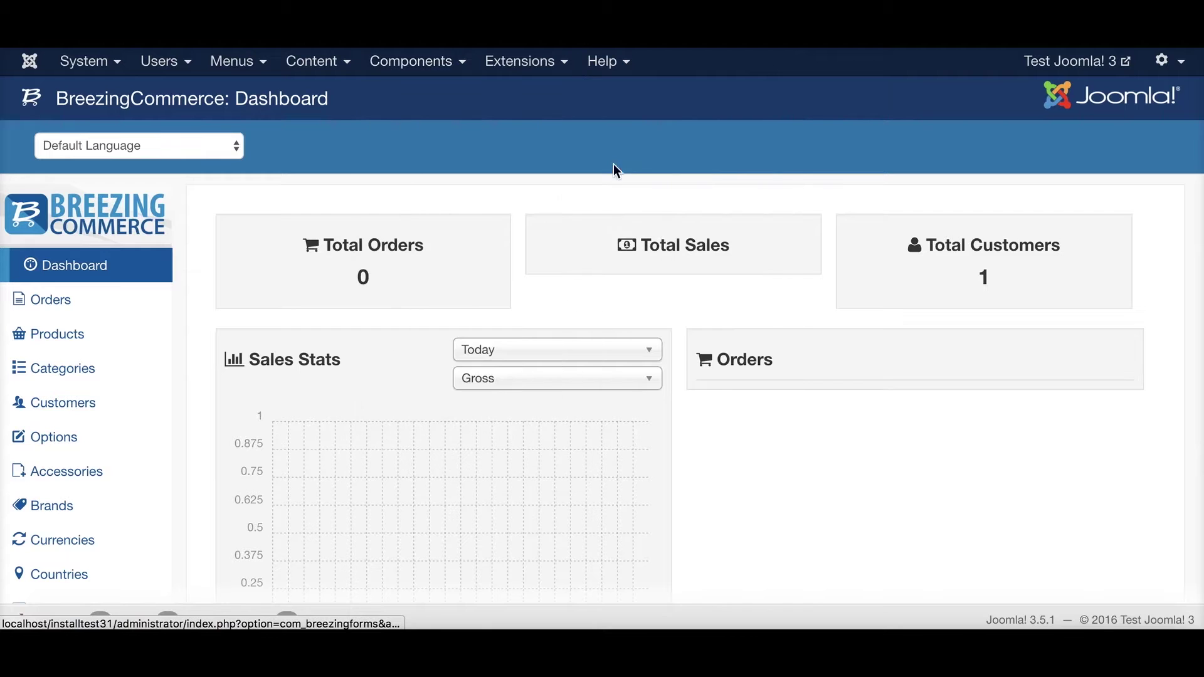
click(401, 268)
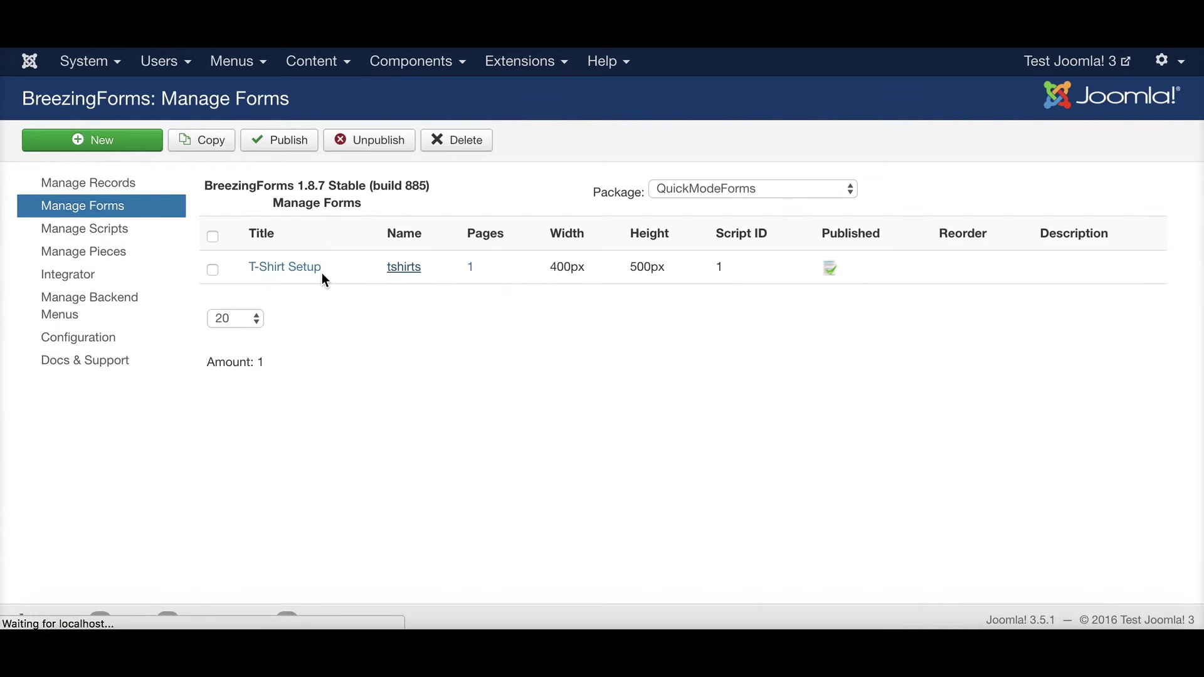
Preview the T-Shirt Setup form's Slogan, Logo File and Extras fields, then close the preview
click(147, 136)
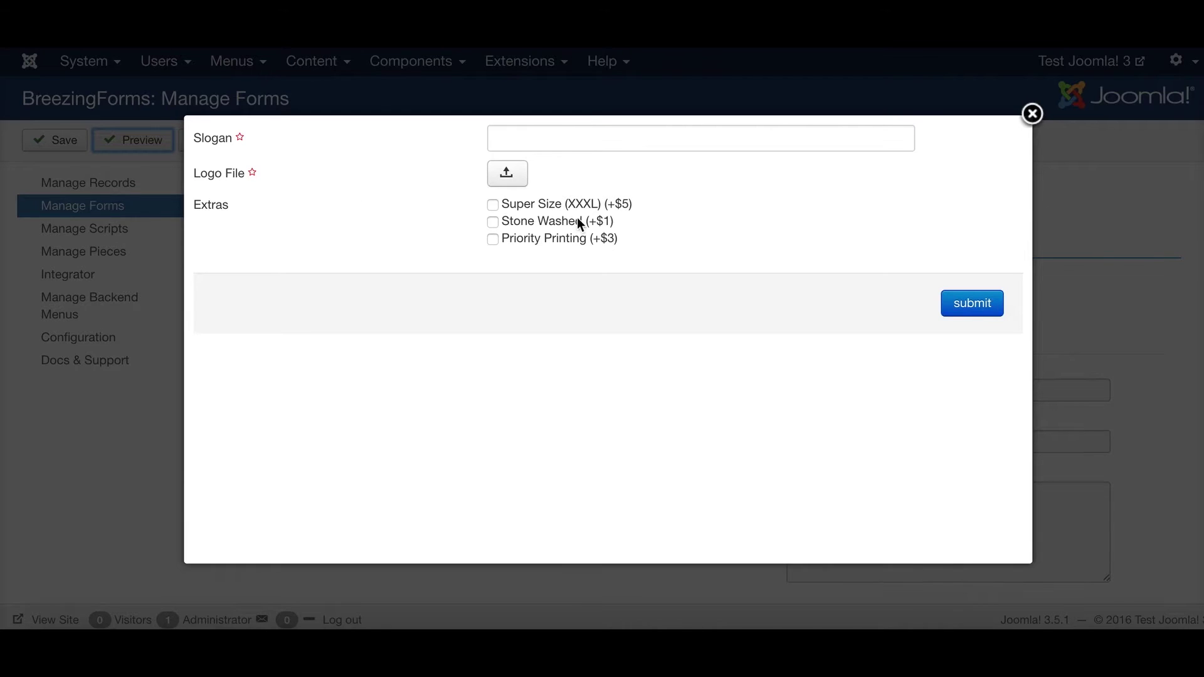
click(210, 209)
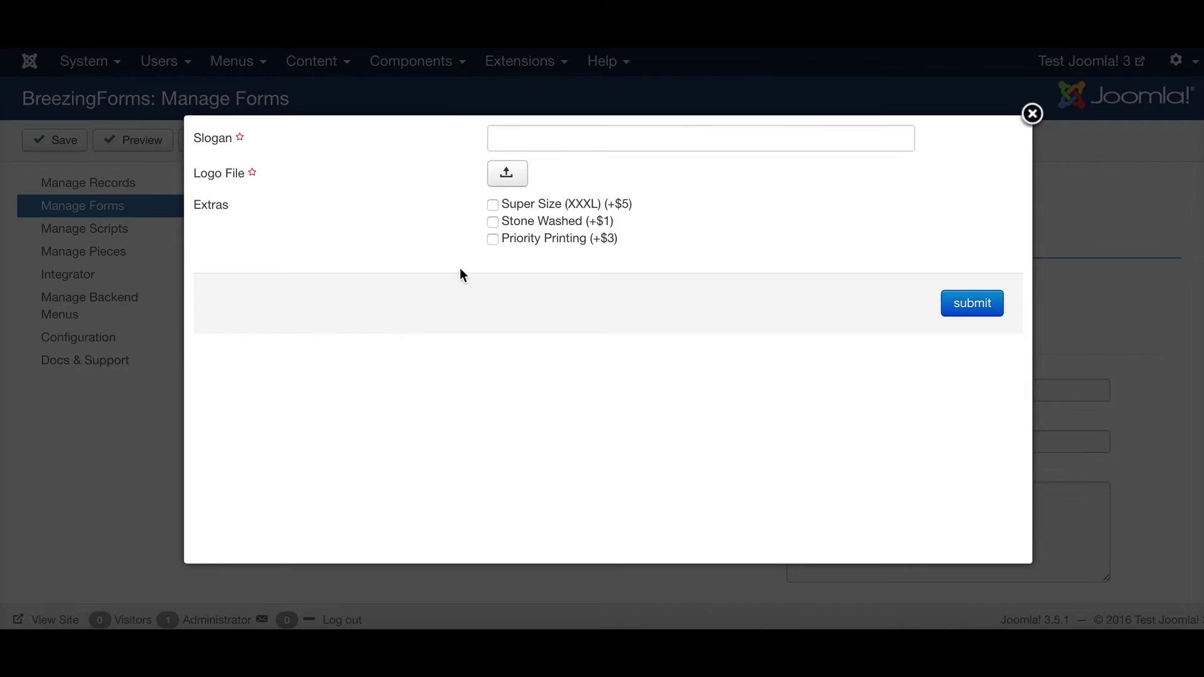
click(129, 432)
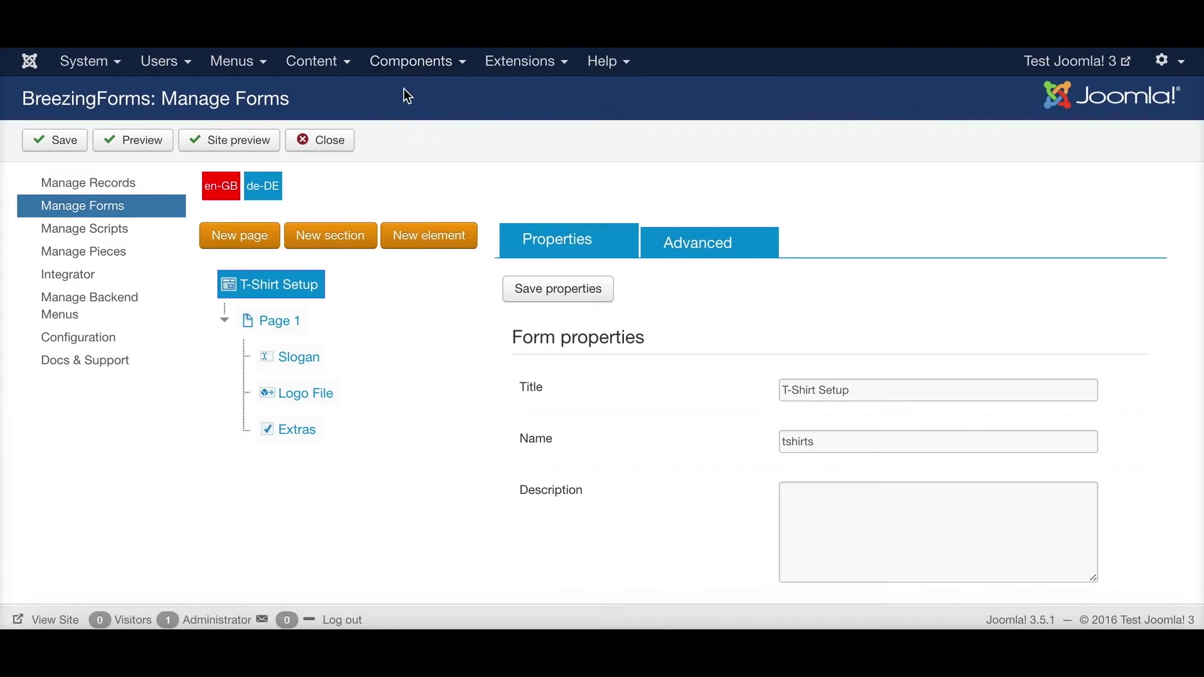
Open the T-Shirt Printing product from the BreezingCommerce Products list
click(409, 61)
mouse_move(561, 100)
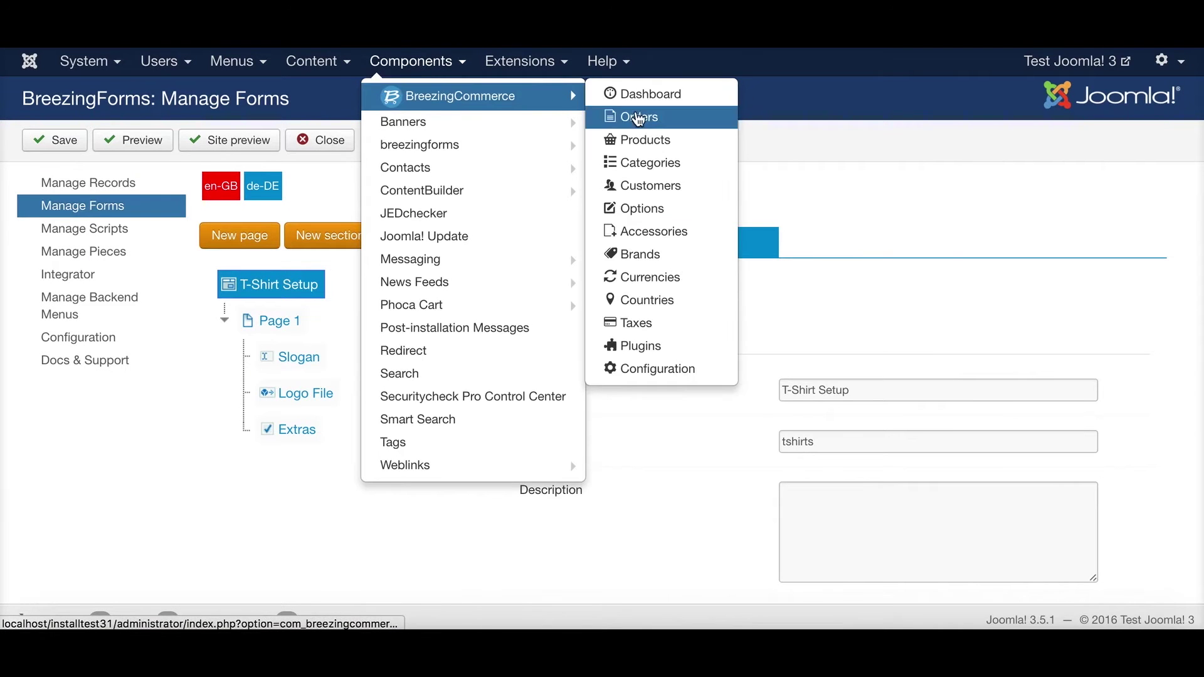
click(389, 283)
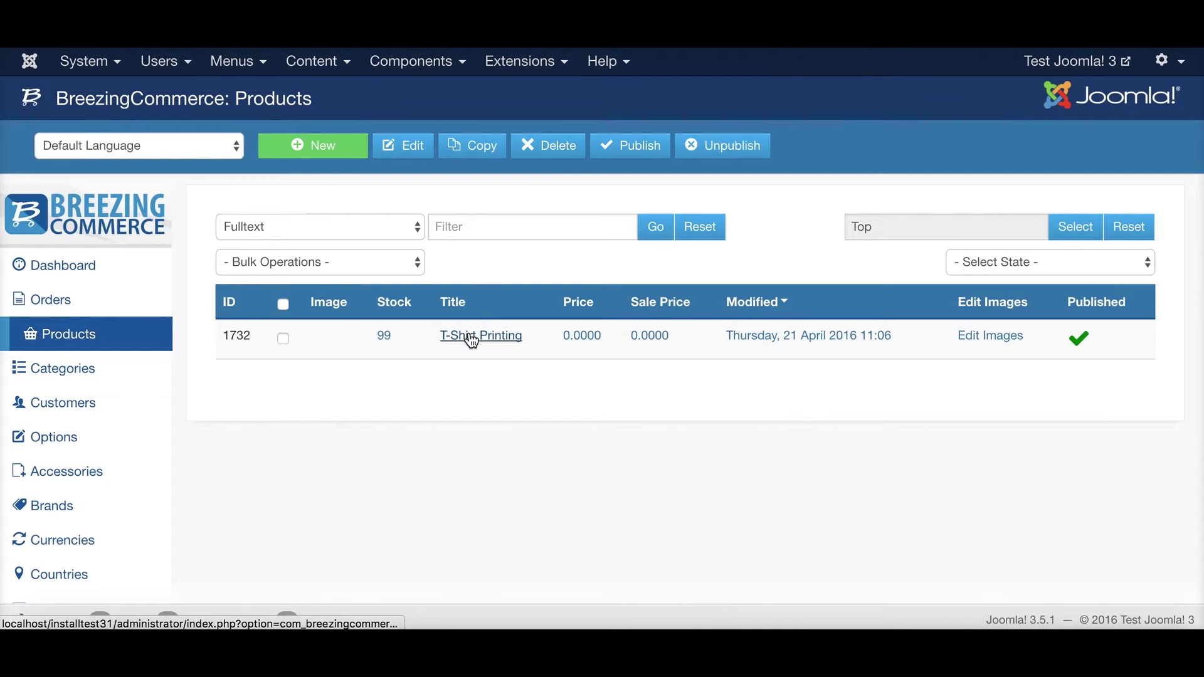
click(472, 336)
Review the product's Images and Product tabs and close it without saving
click(303, 205)
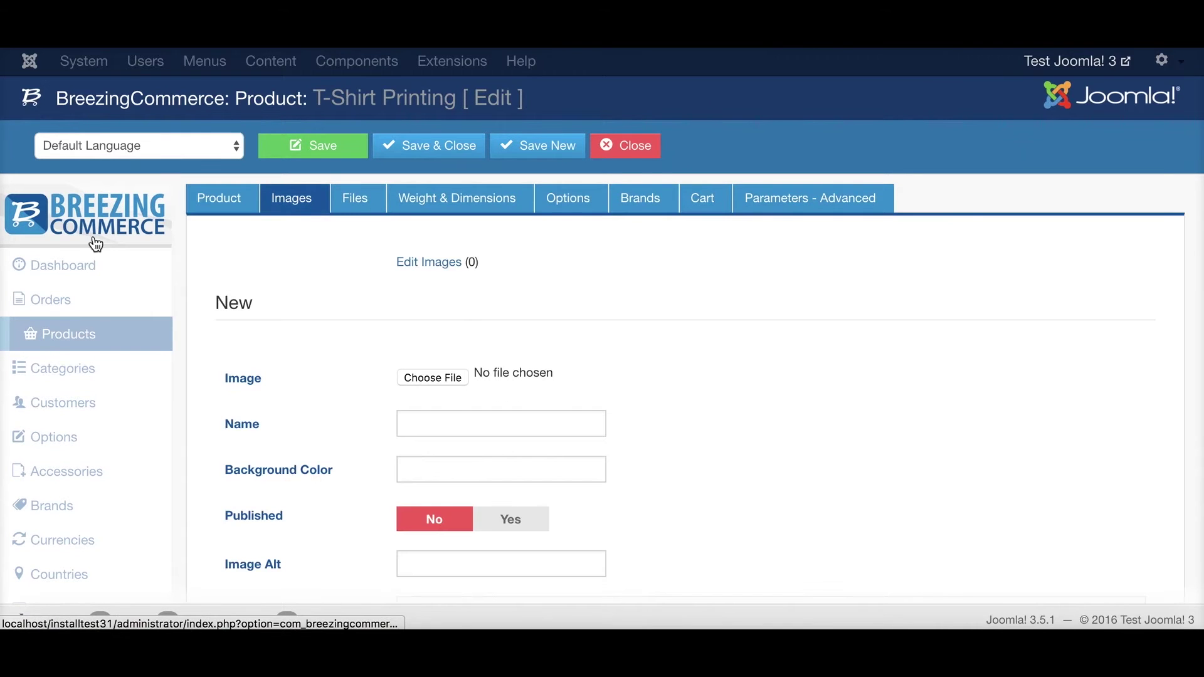
click(232, 197)
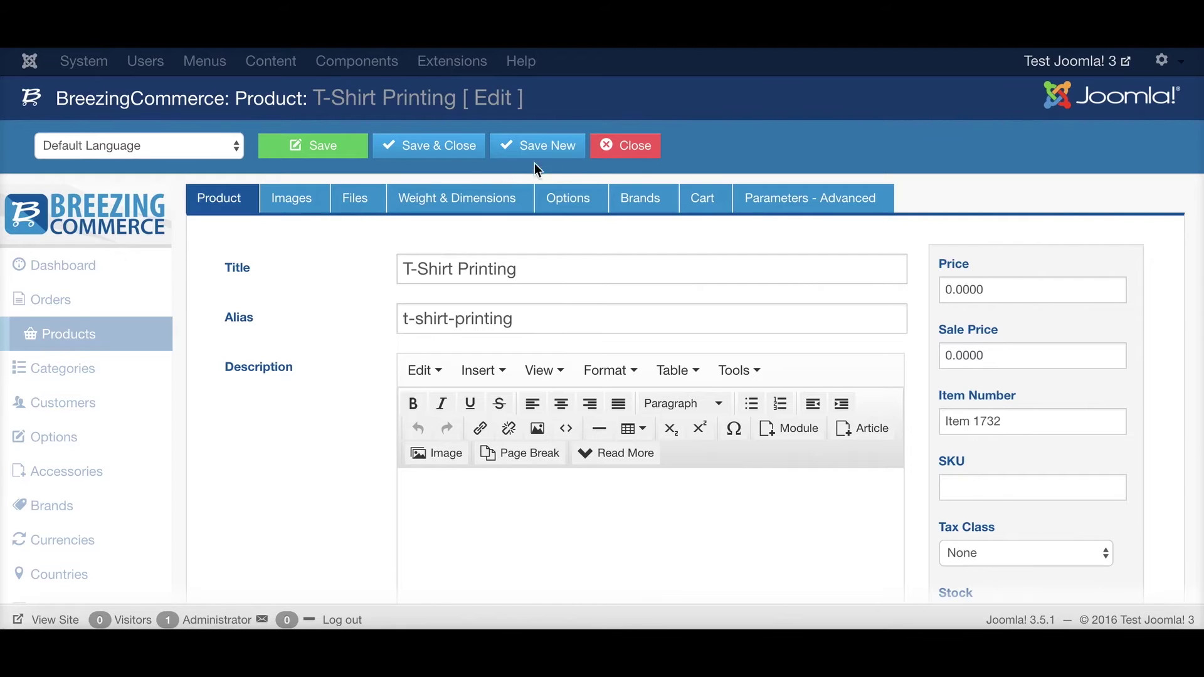
click(627, 145)
scroll(20, 433, down, 2)
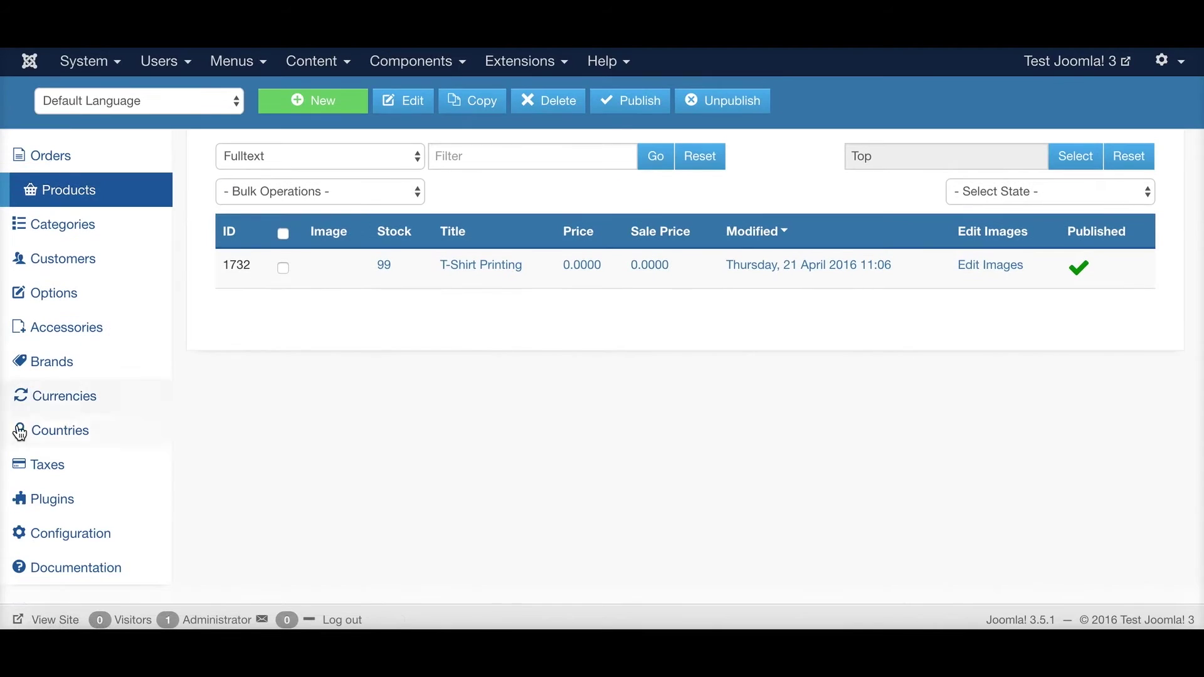
Upload bc_plugin_productdetails_breezingforms.zip in BreezingCommerce Plugins and publish it
click(42, 499)
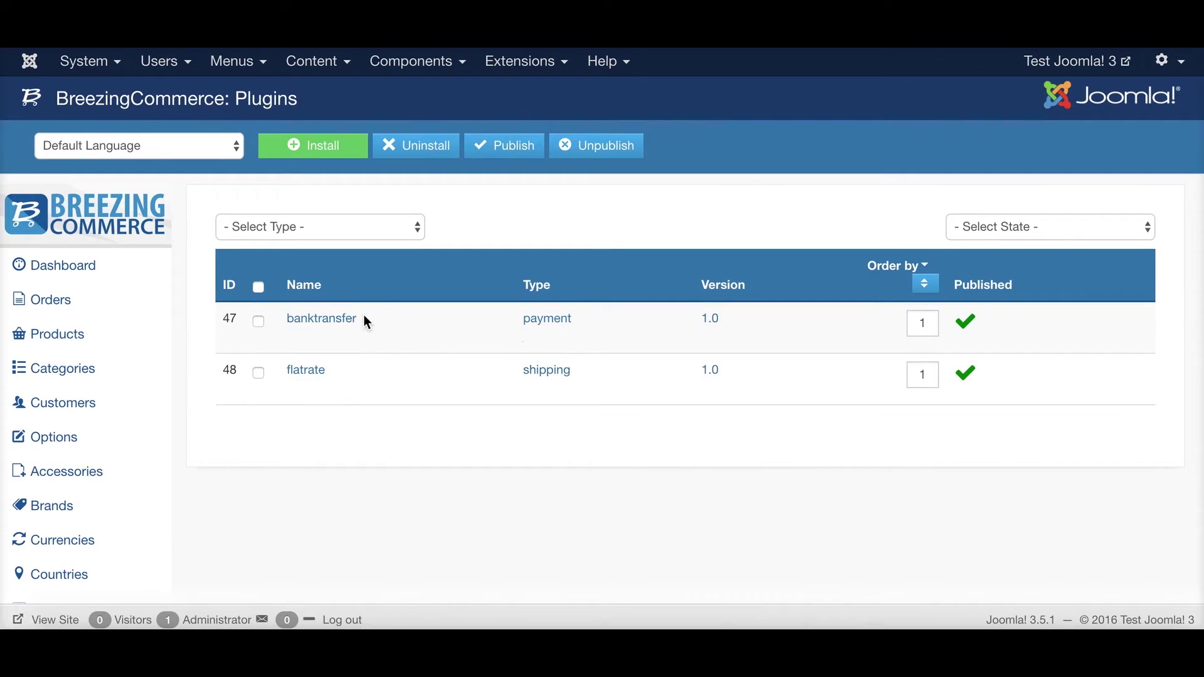
click(345, 145)
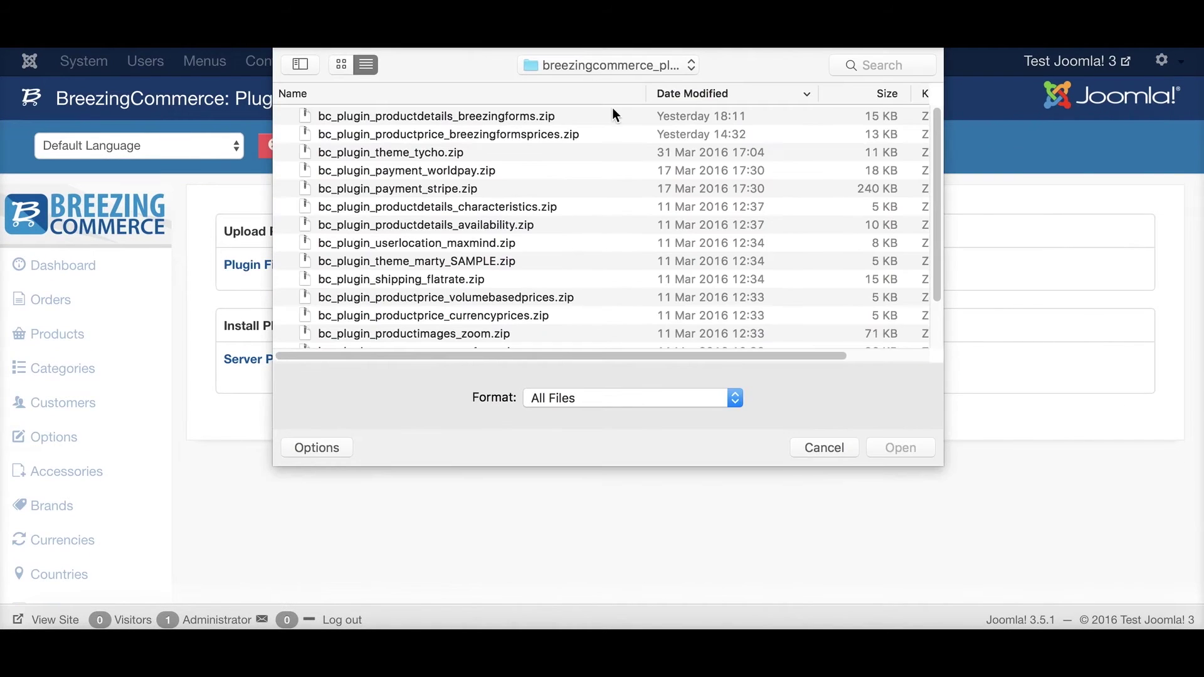
double_click(513, 118)
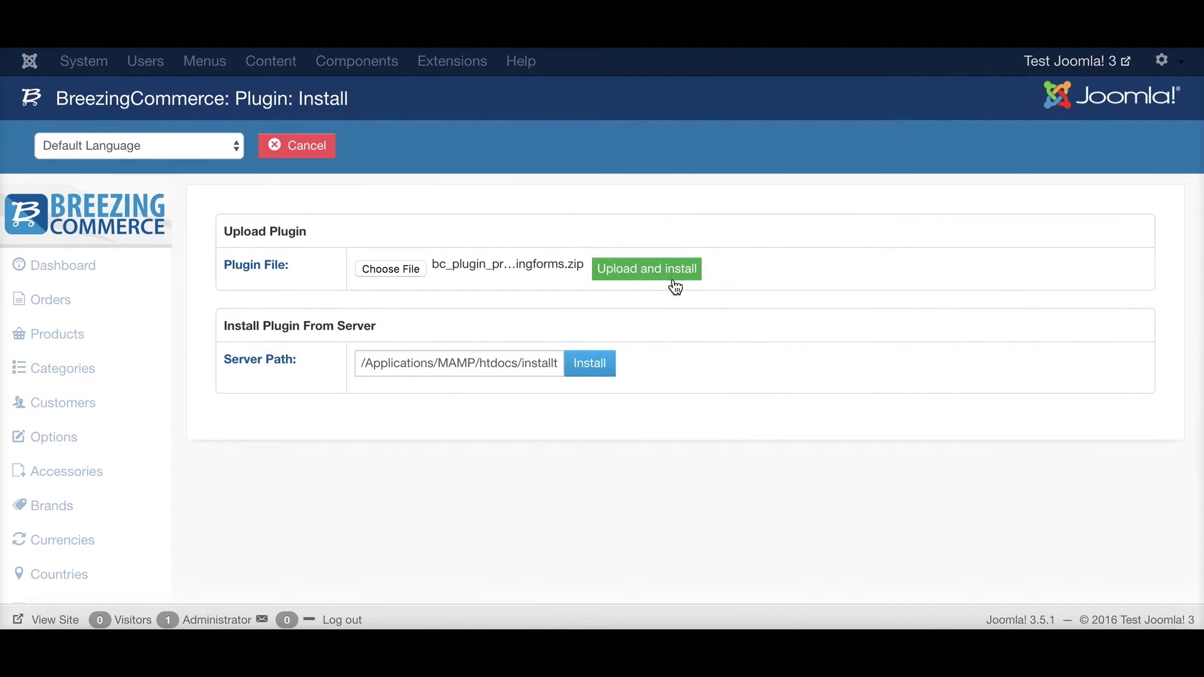
click(680, 282)
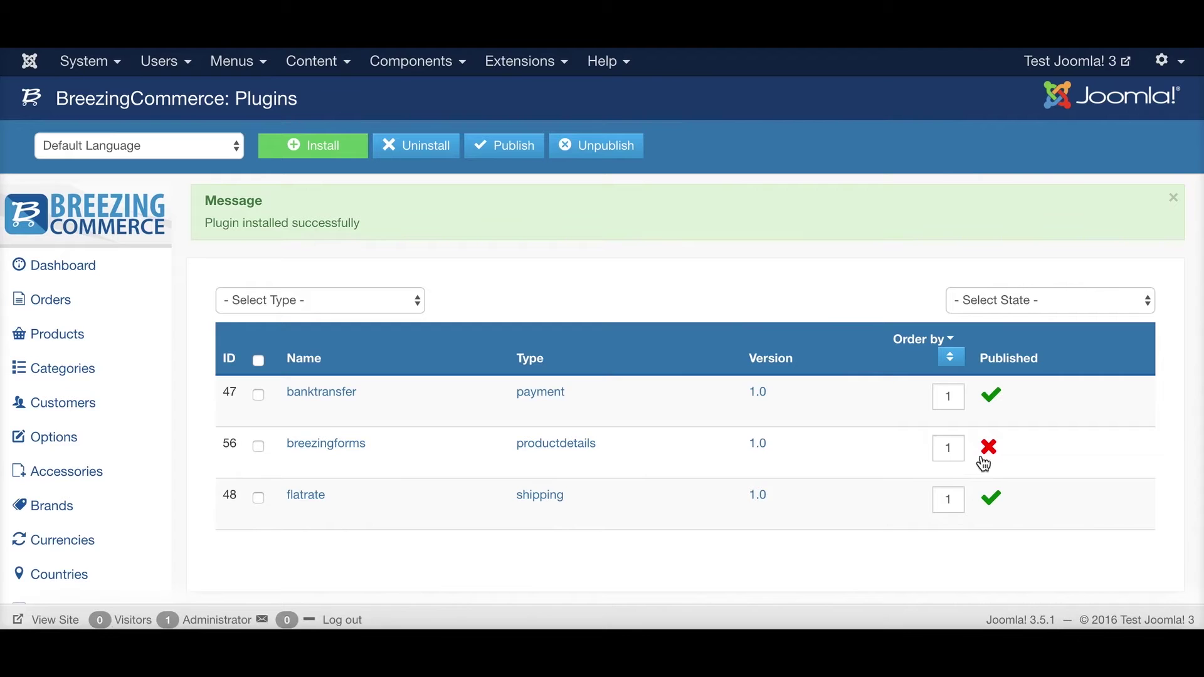
click(983, 458)
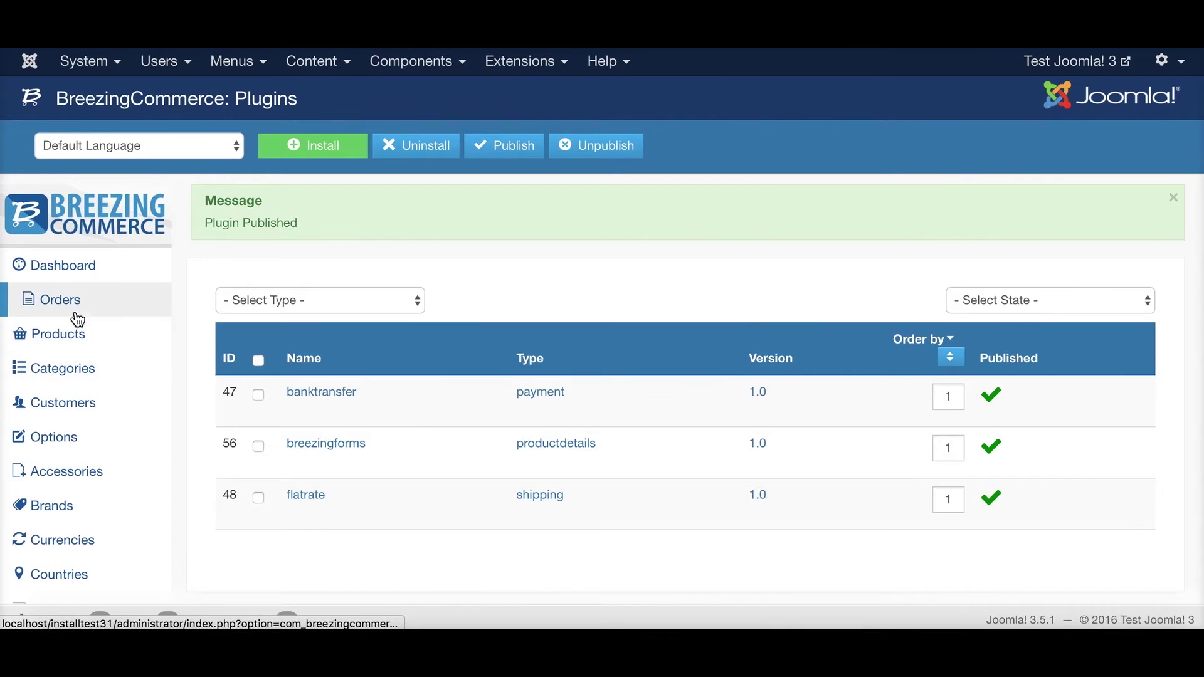
Set the T-Shirt Printing display plugin to the T-Shirt Setup (tshirts) form, shown After Description
click(121, 333)
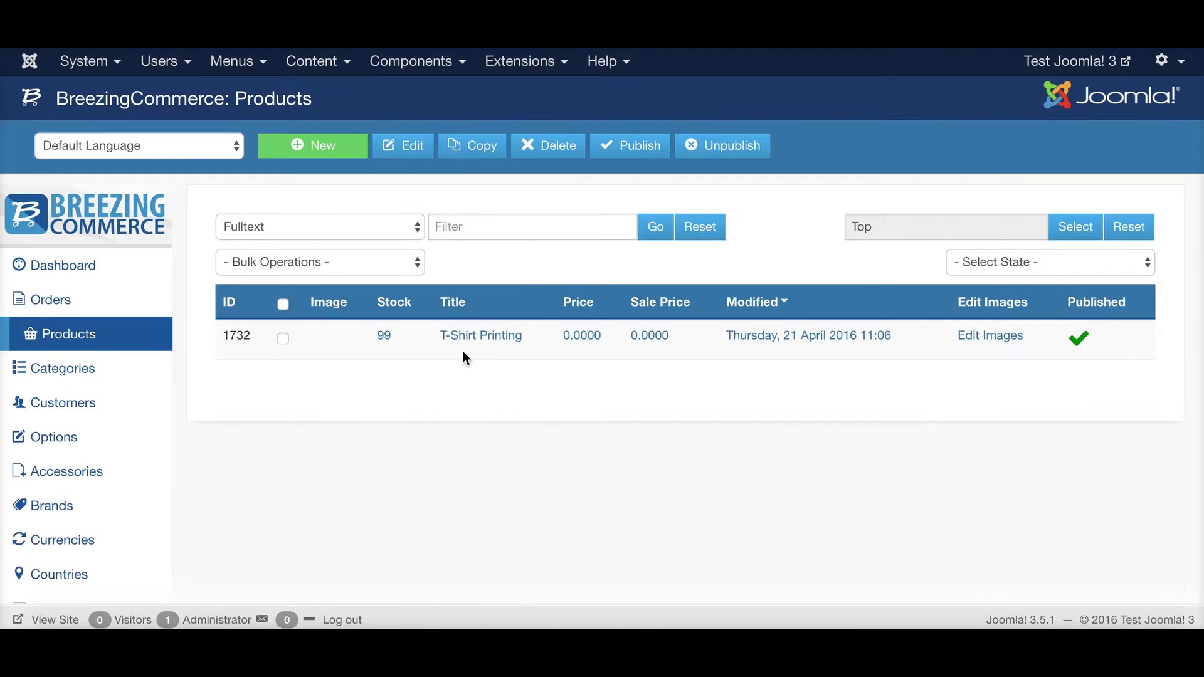
click(849, 333)
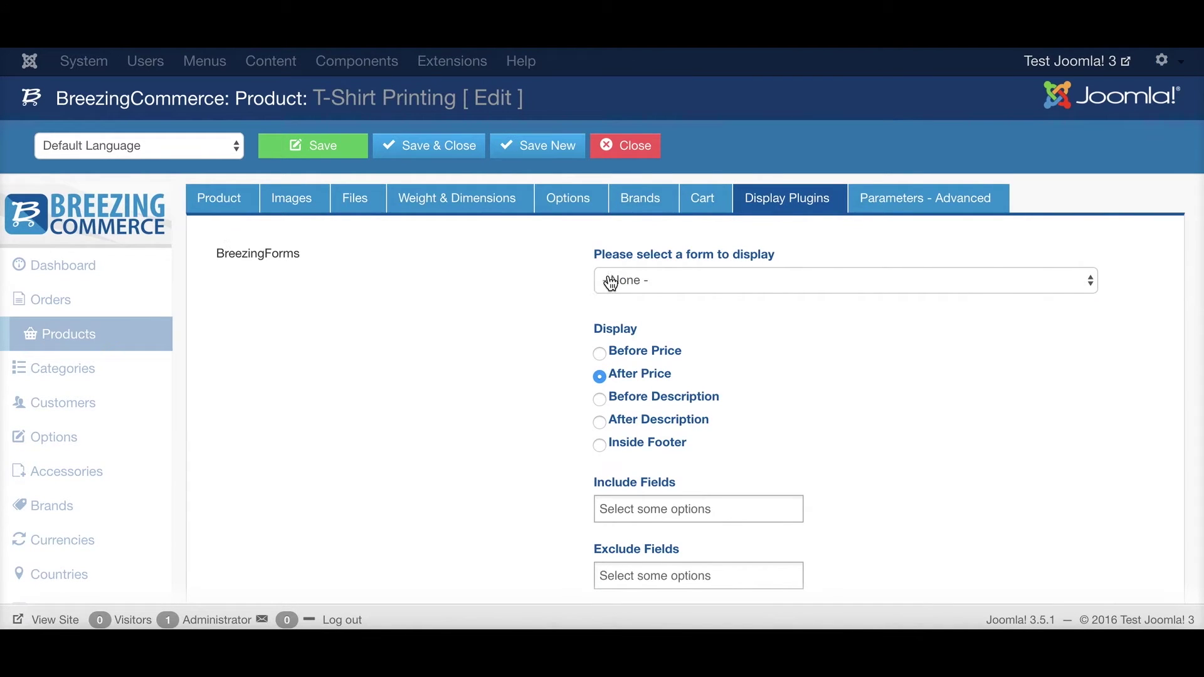
scroll(753, 304, down, 1)
click(691, 238)
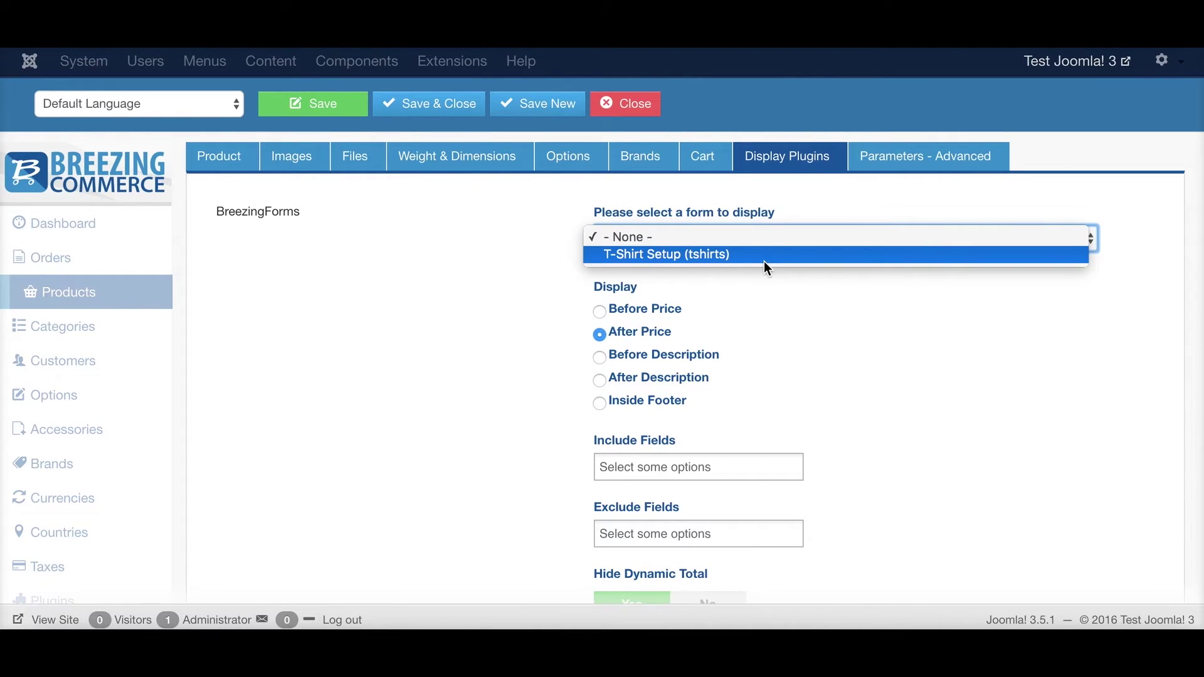
click(491, 274)
click(652, 376)
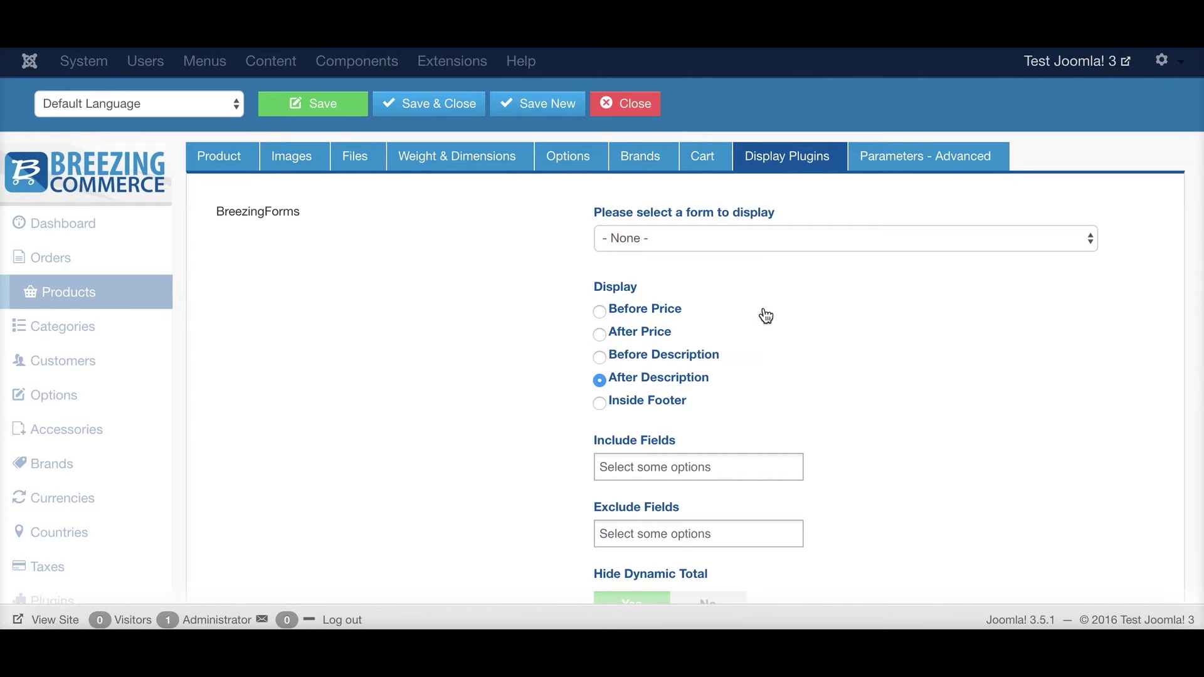
click(744, 239)
click(746, 259)
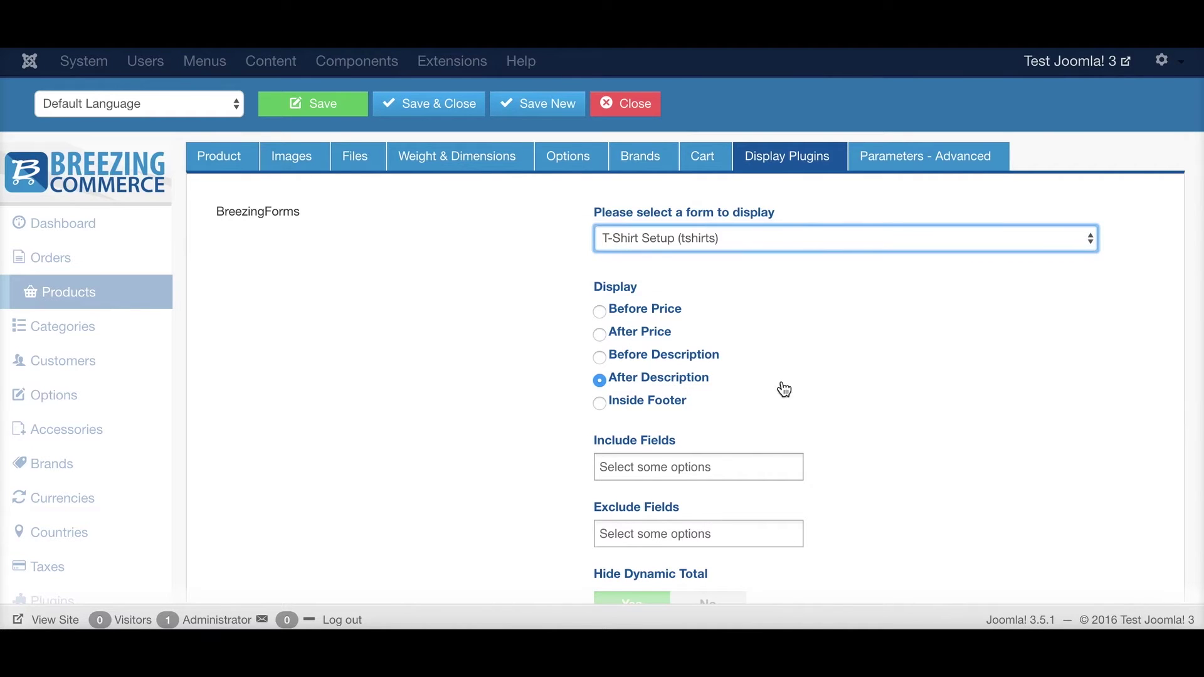
scroll(891, 394, down, 2)
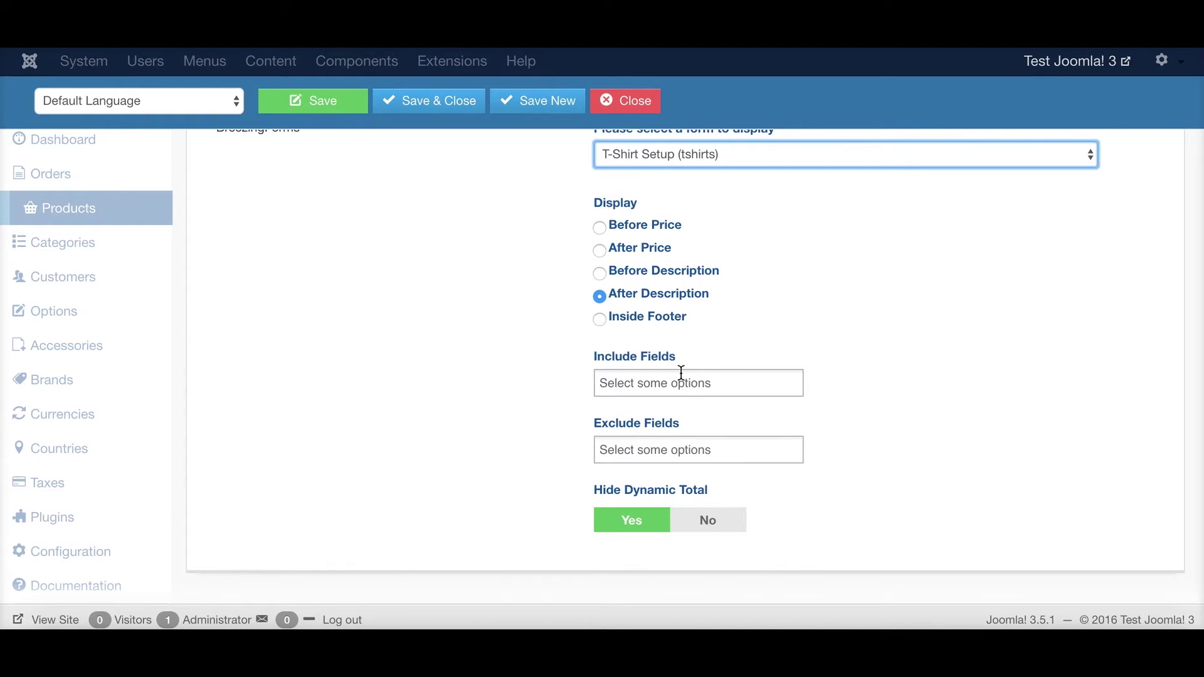
scroll(680, 377, up, 1)
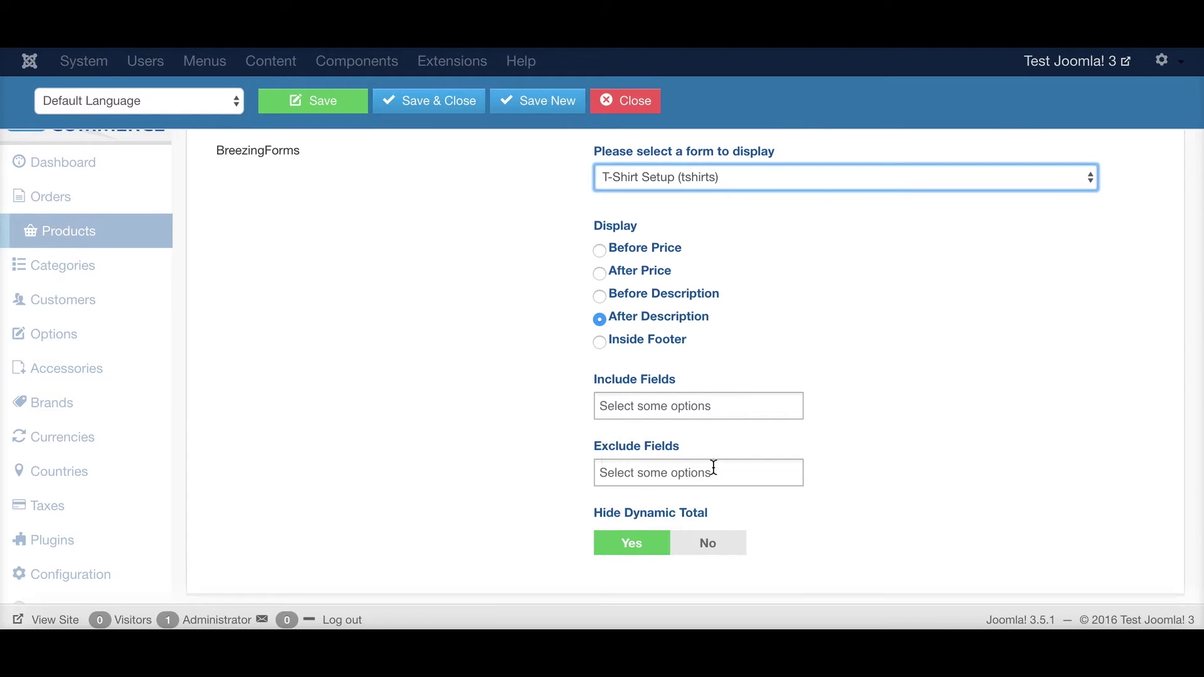
scroll(498, 407, up, 2)
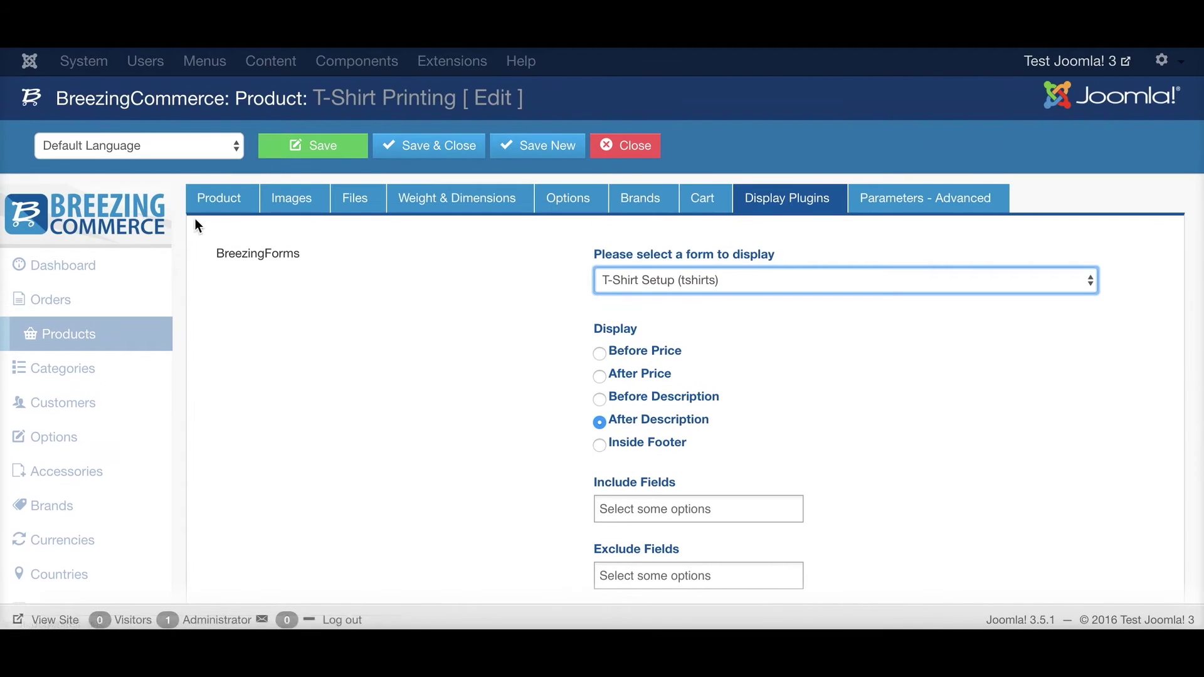
Save T-Shirt Printing and view its frontend page with Slogan, Logo File and Extras fields
click(288, 155)
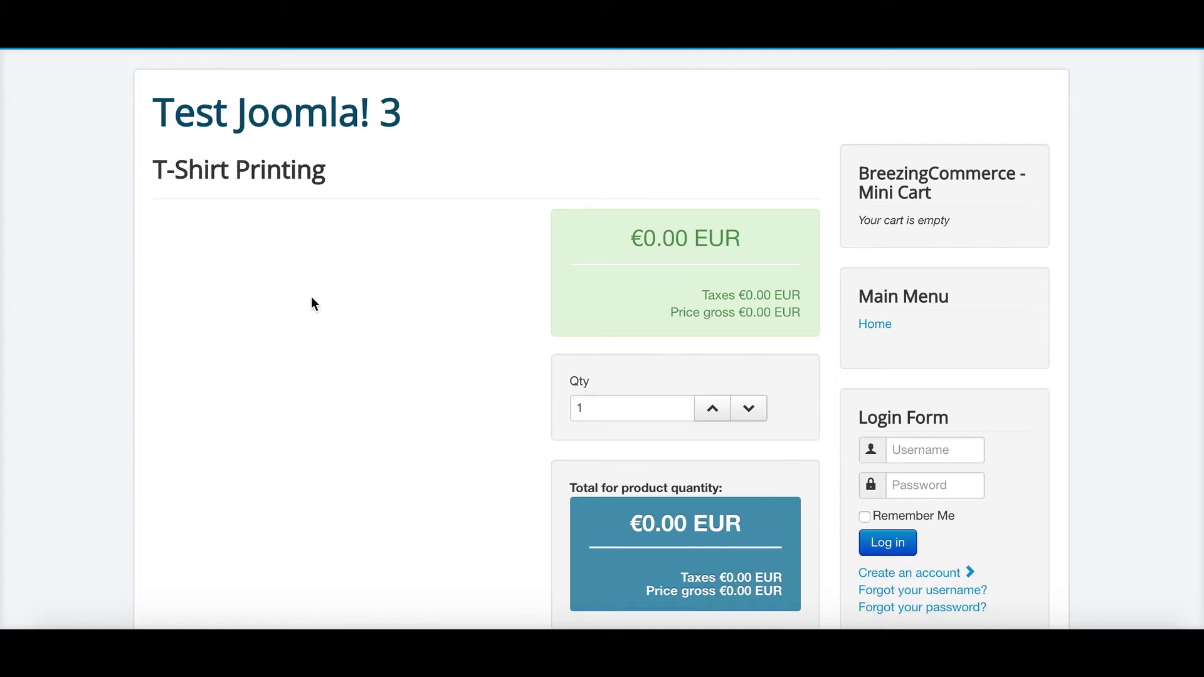
scroll(374, 353, down, 1)
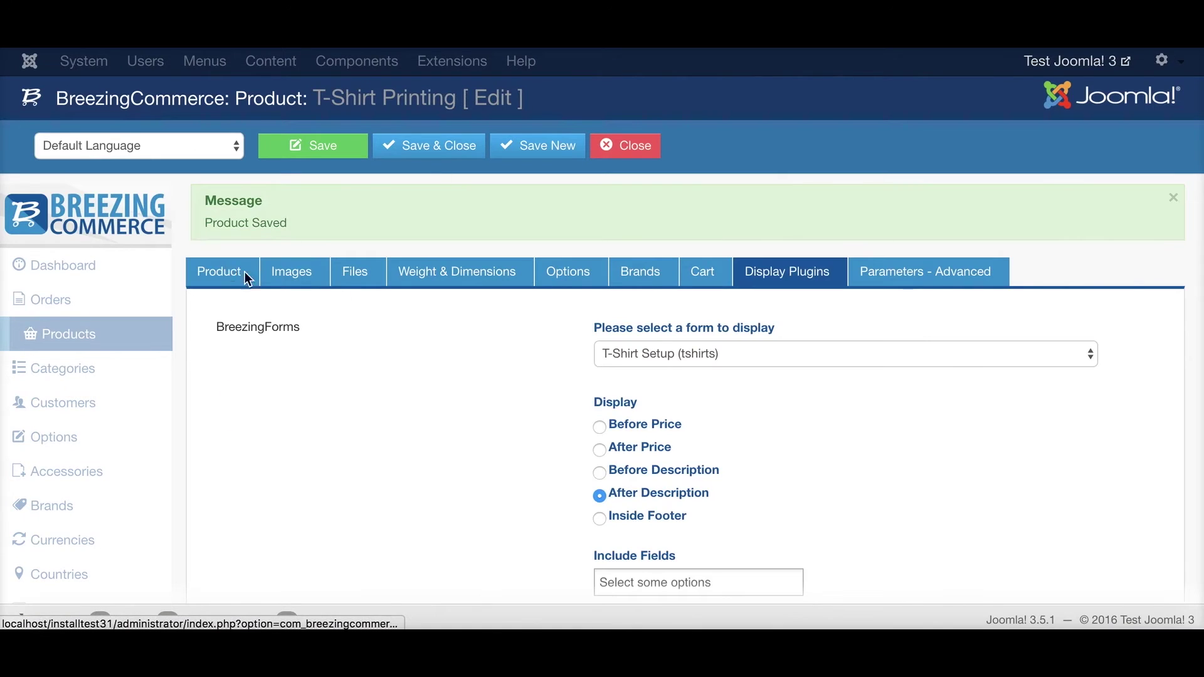
click(244, 272)
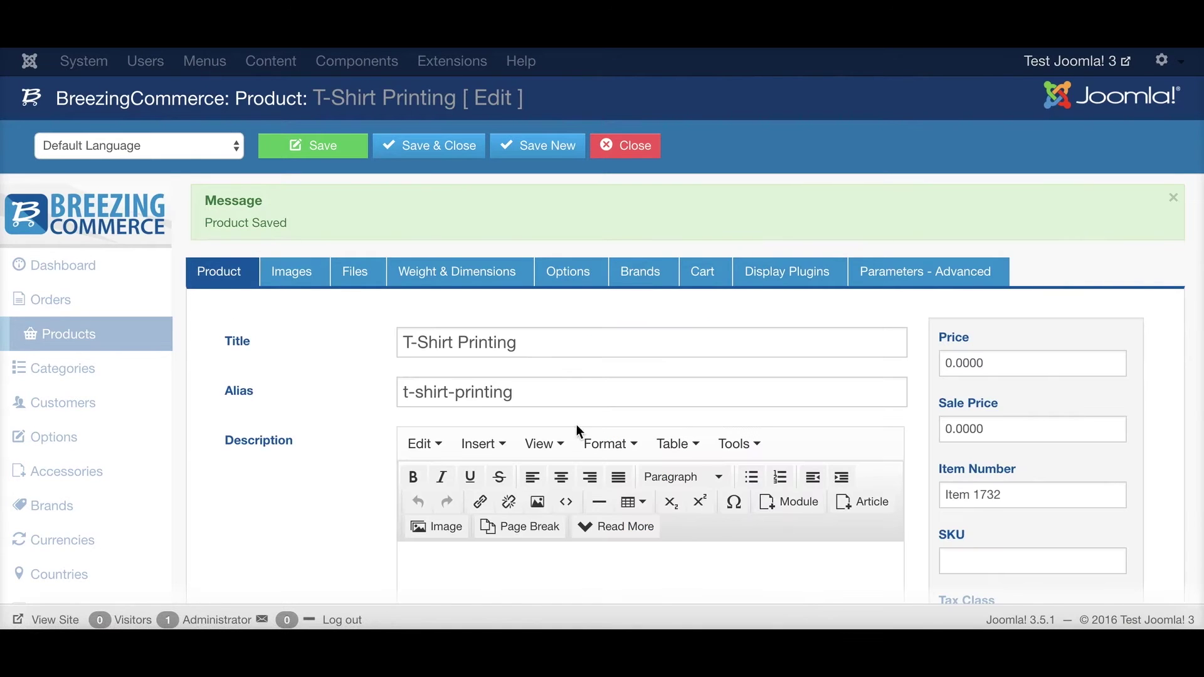
scroll(577, 425, down, 5)
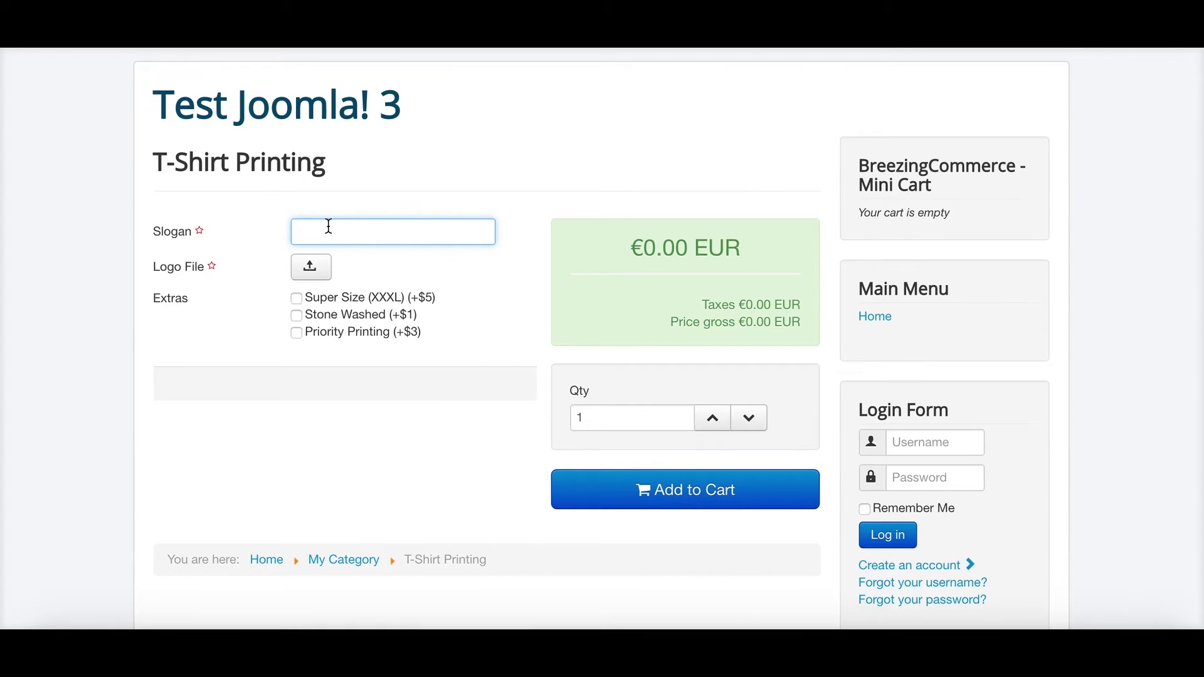
Enter a suggested slogan starting 'I am' and upload the logo PNG from the Desktop
text(I am)
key(Down)
key(Return)
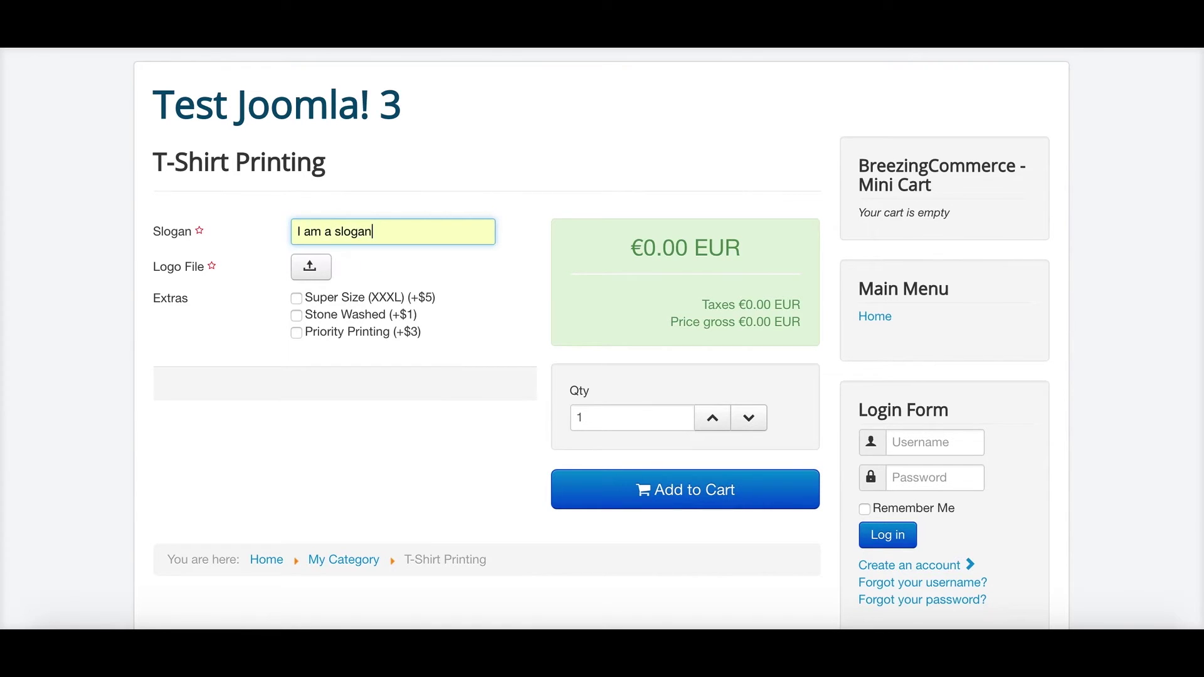
click(310, 267)
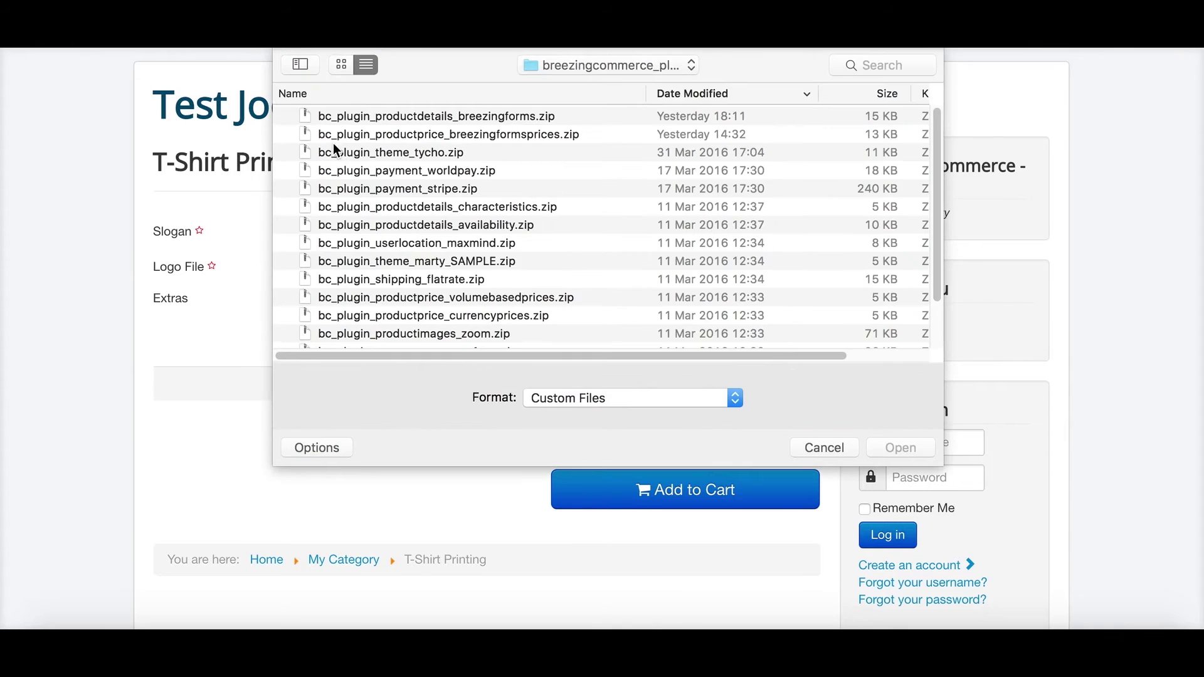
click(535, 63)
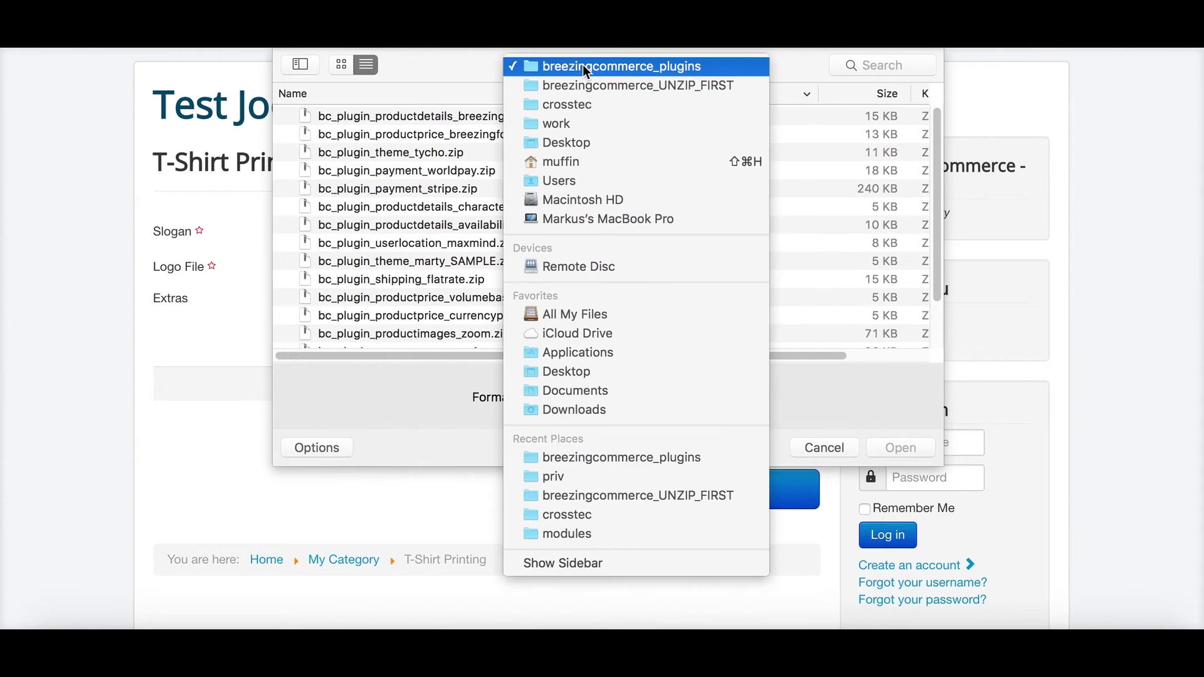
click(581, 141)
double_click(385, 120)
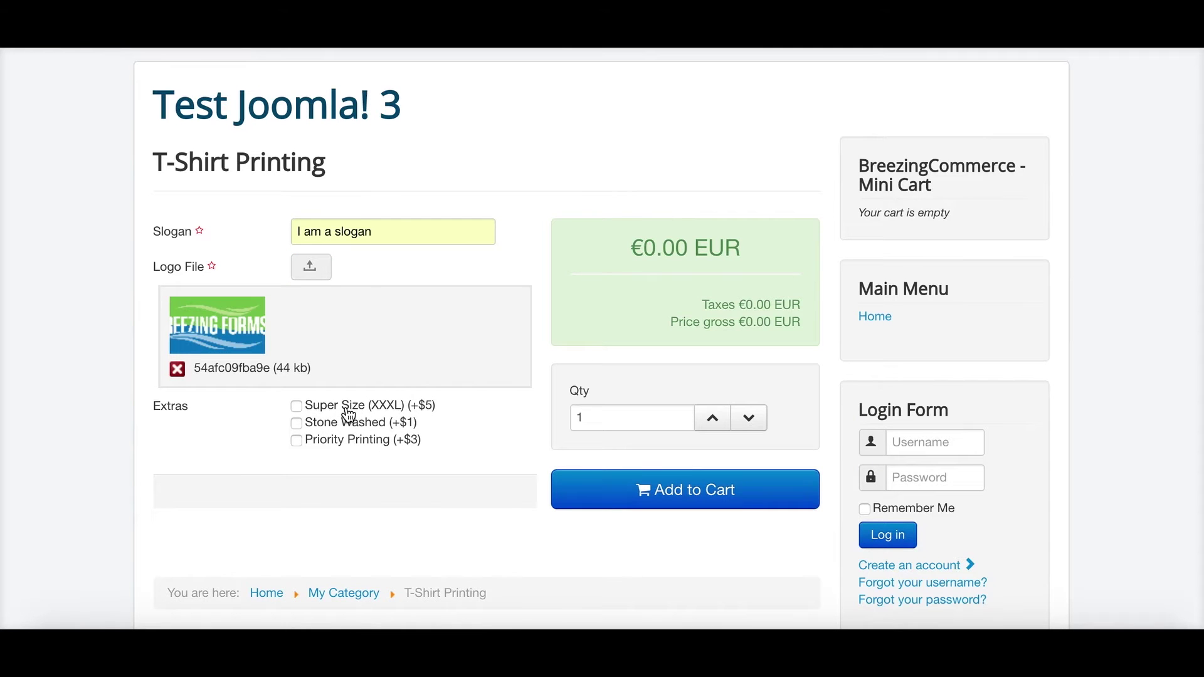
Tick Super Size (XXXL), Stone Washed and Priority Printing, then add the T-shirt to the cart
click(347, 412)
click(338, 423)
click(342, 440)
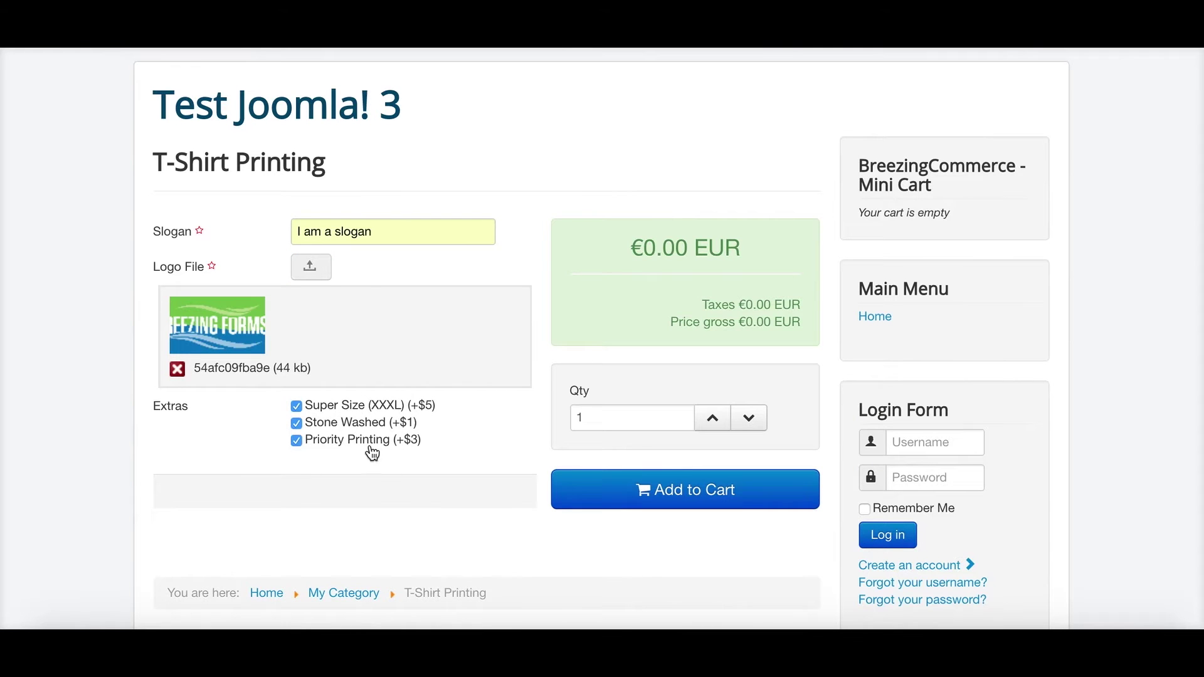
click(605, 497)
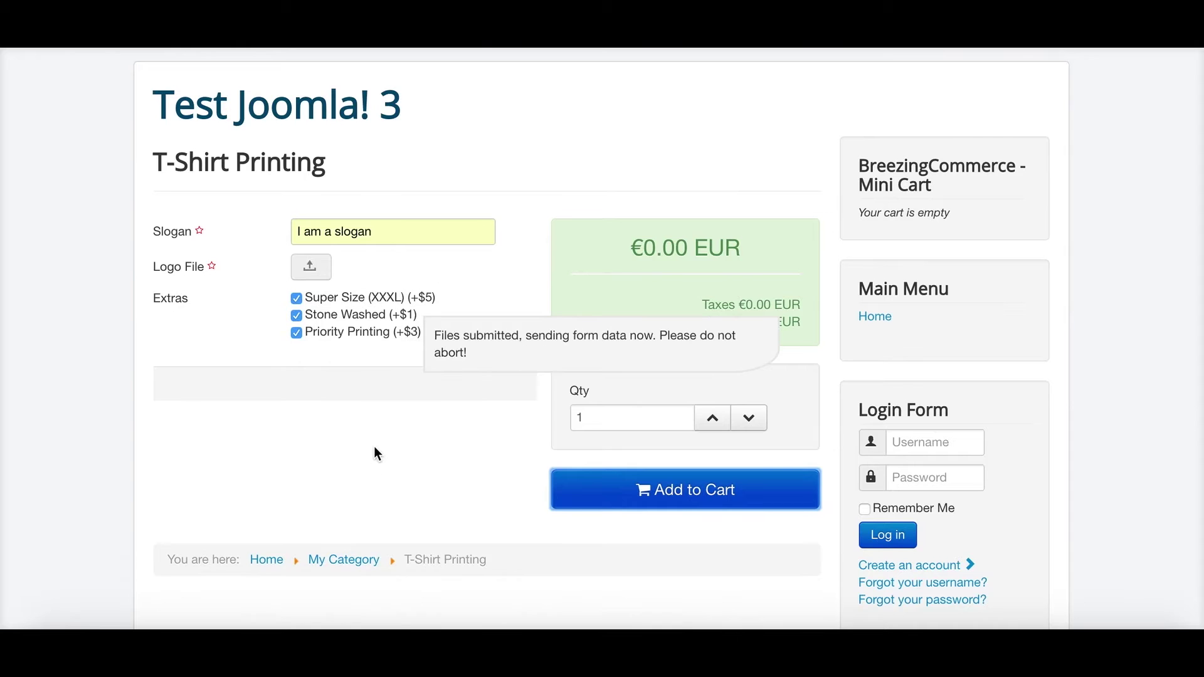
scroll(251, 394, down, 3)
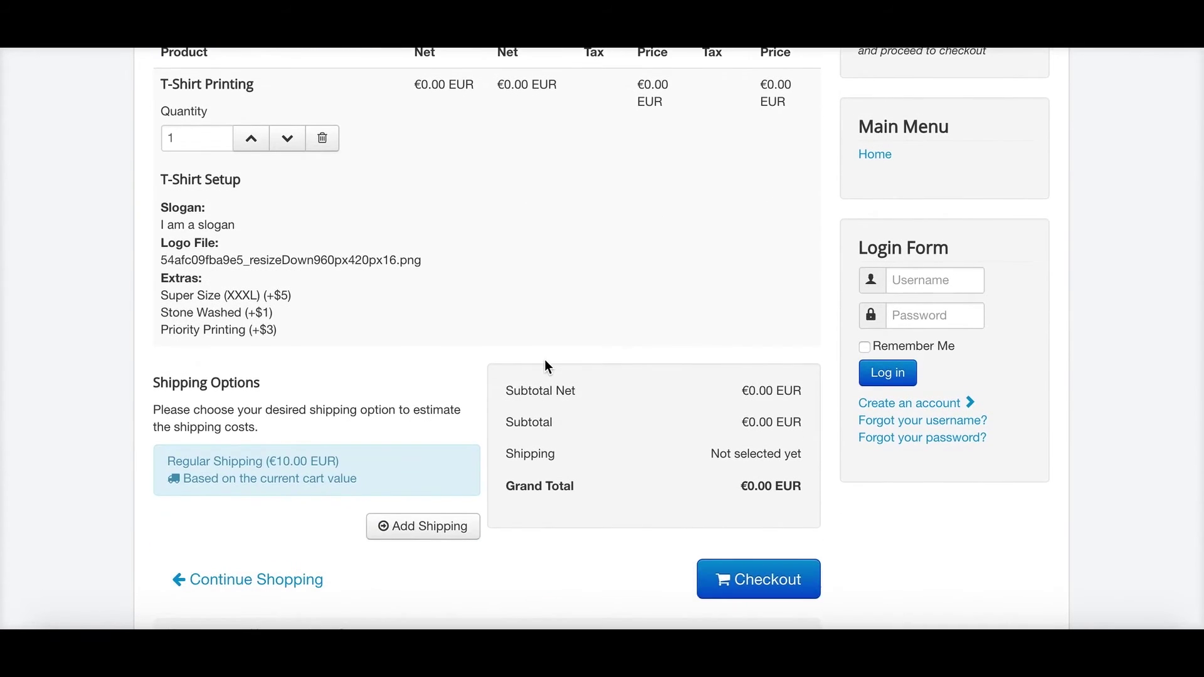
scroll(478, 334, up, 2)
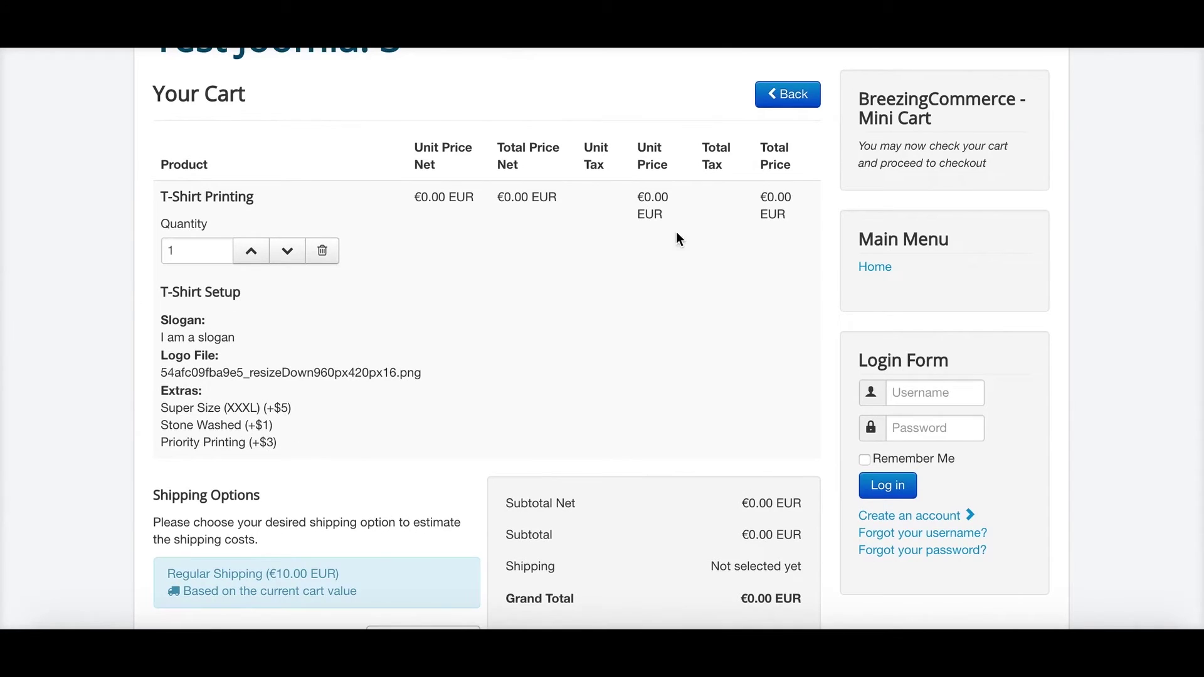
mouse_move(280, 446)
mouse_down()
mouse_move(254, 448)
mouse_move(289, 427)
mouse_up()
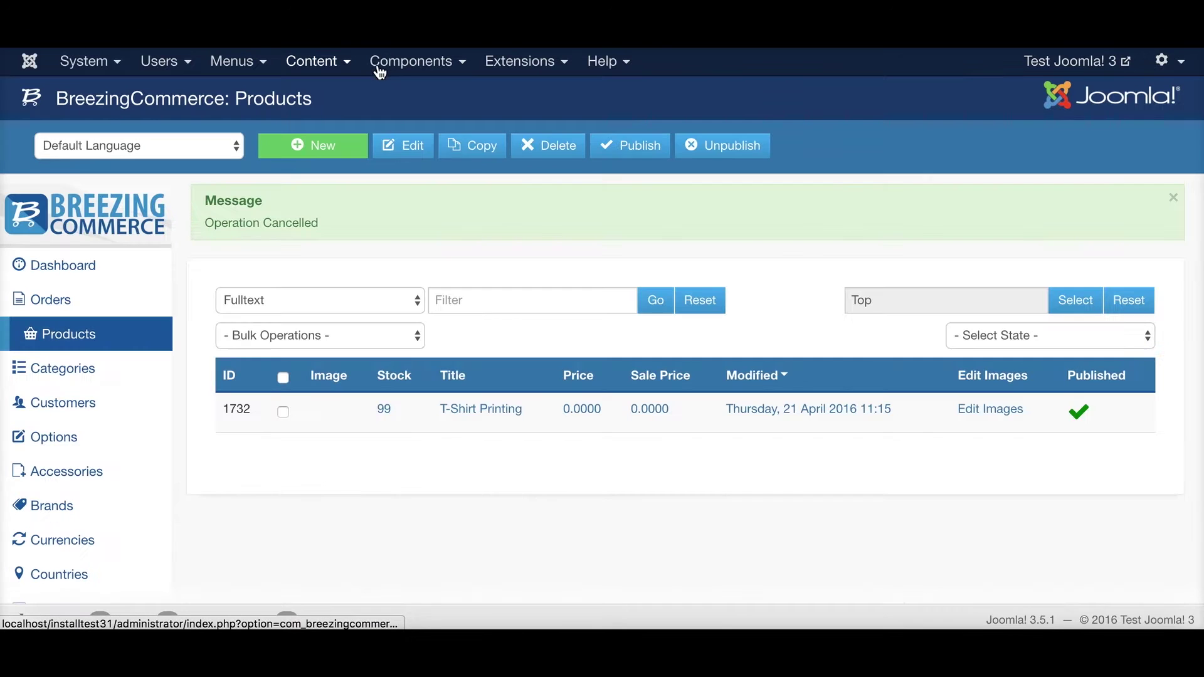
Open the tshirts form in BreezingForms and select its Extras field
click(376, 70)
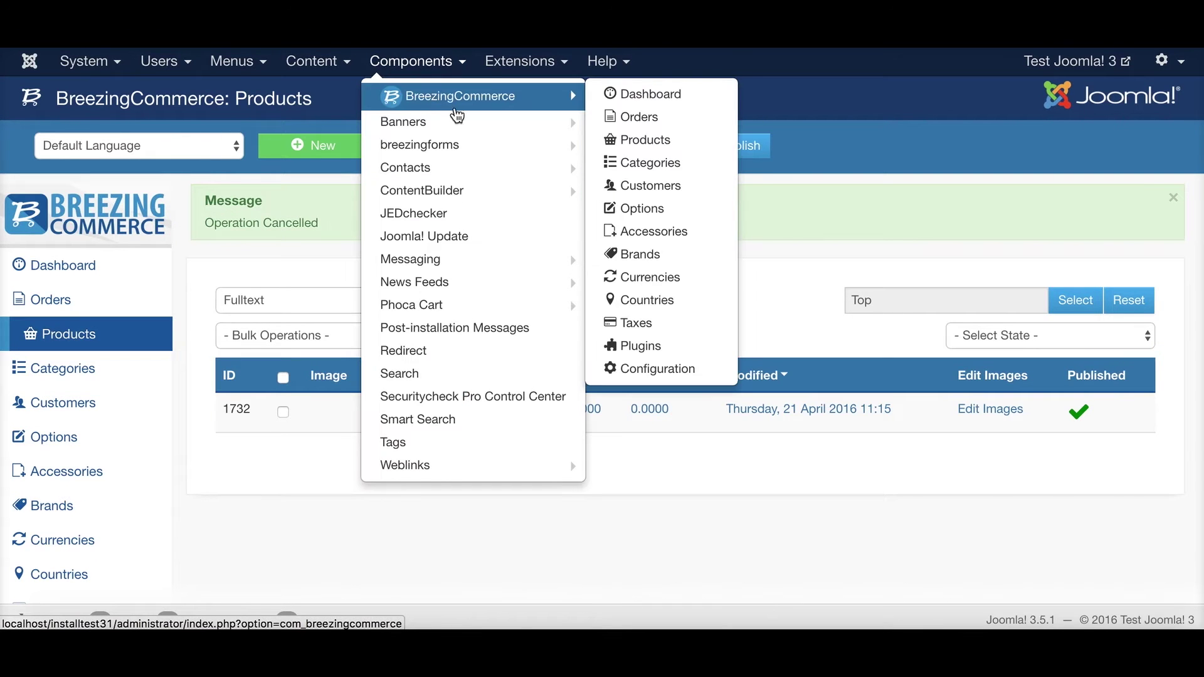
mouse_move(509, 146)
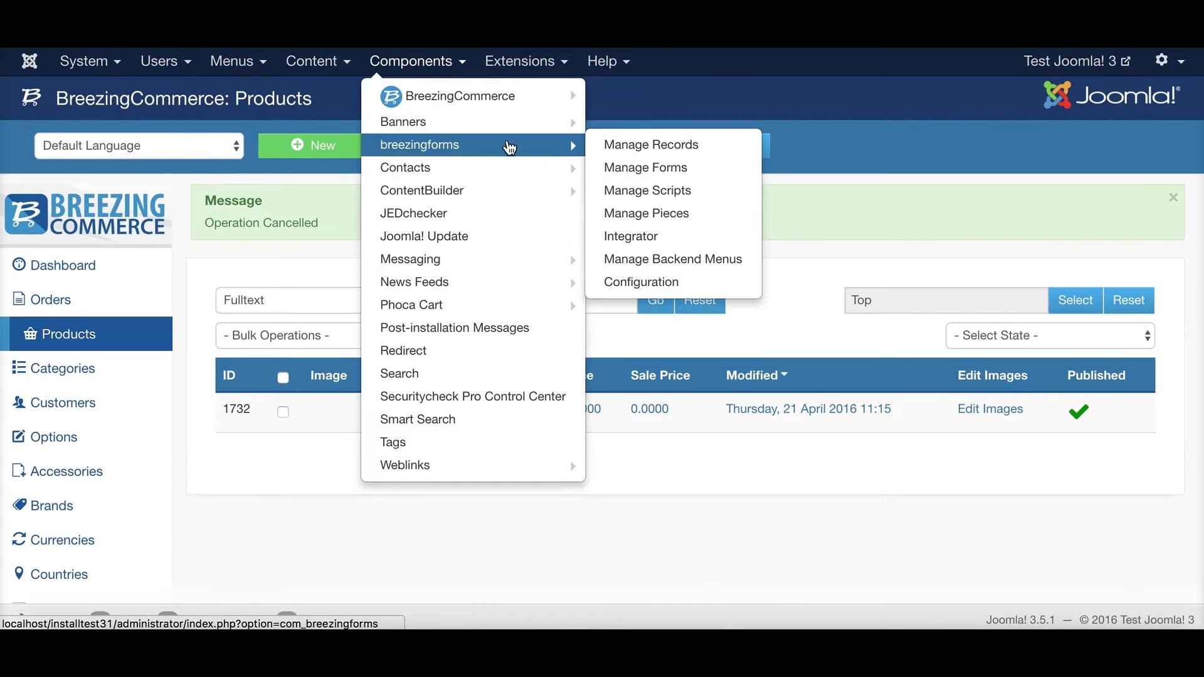
click(605, 168)
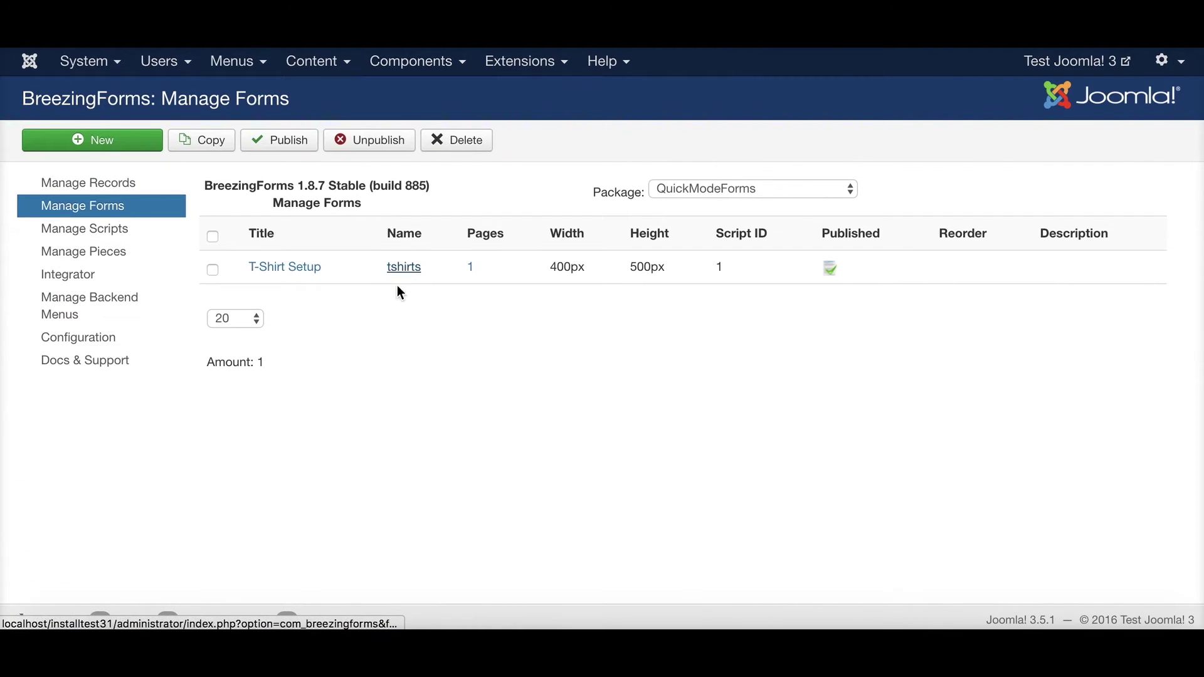
click(402, 268)
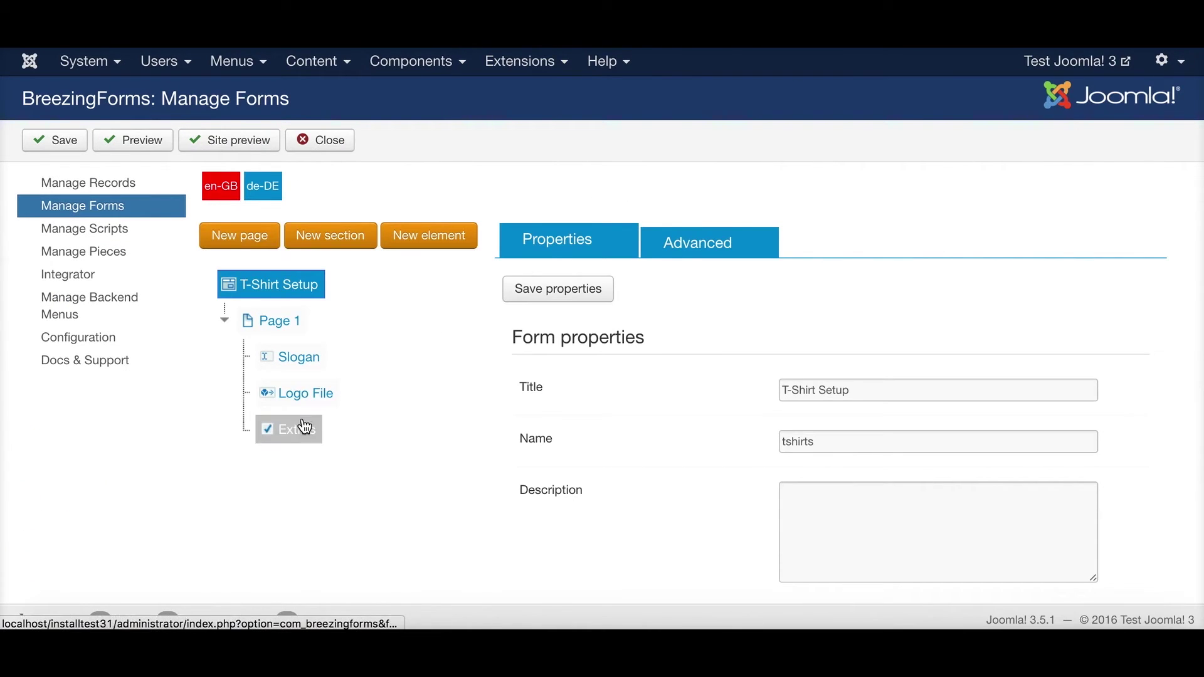
click(305, 429)
Inspect the Extras option values, noting Priority Printing (+$3) is valued 0
scroll(901, 471, down, 1)
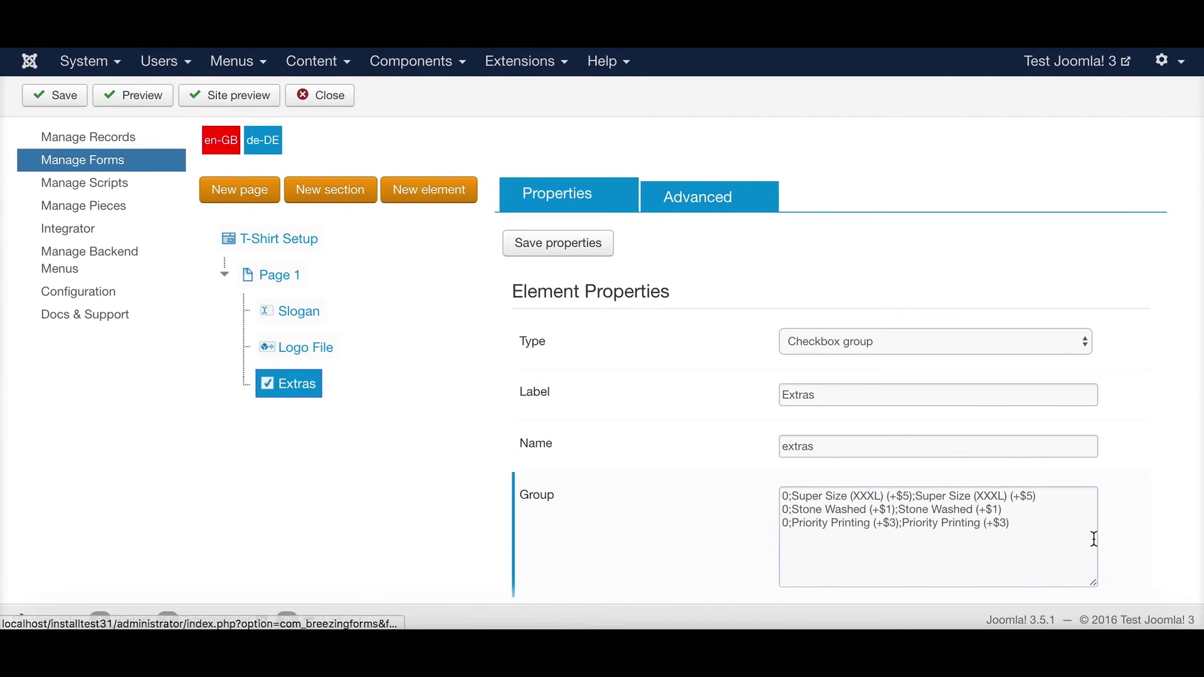
drag(1023, 523, 905, 523)
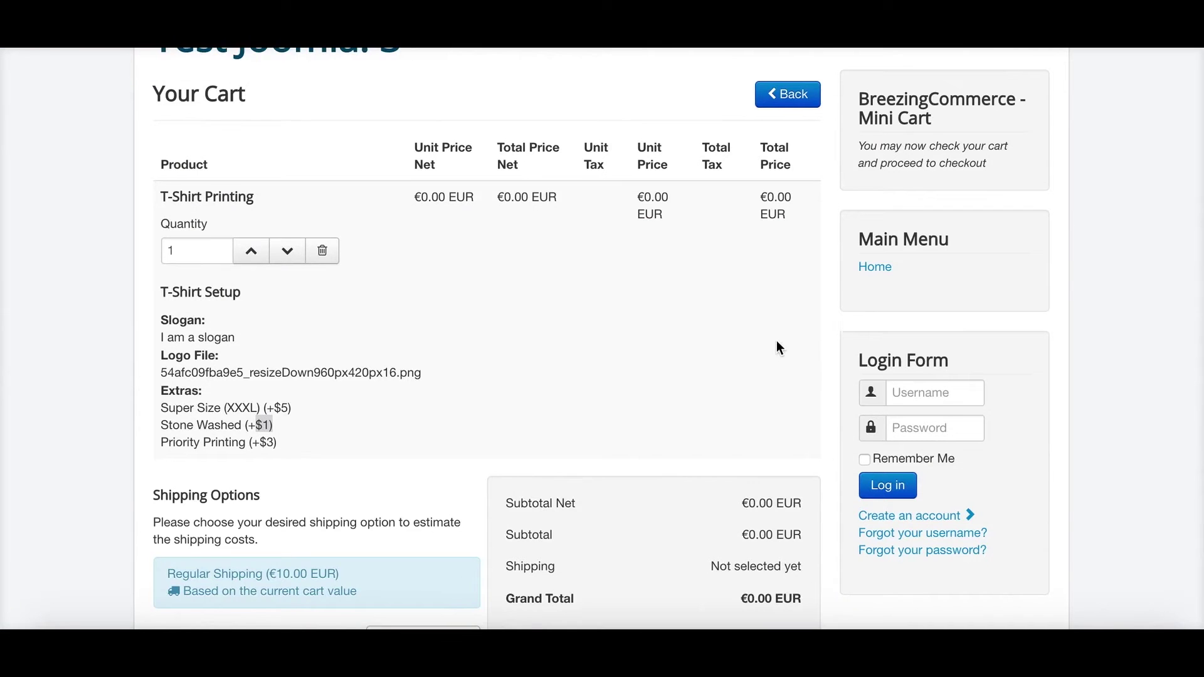
scroll(780, 348, down, 1)
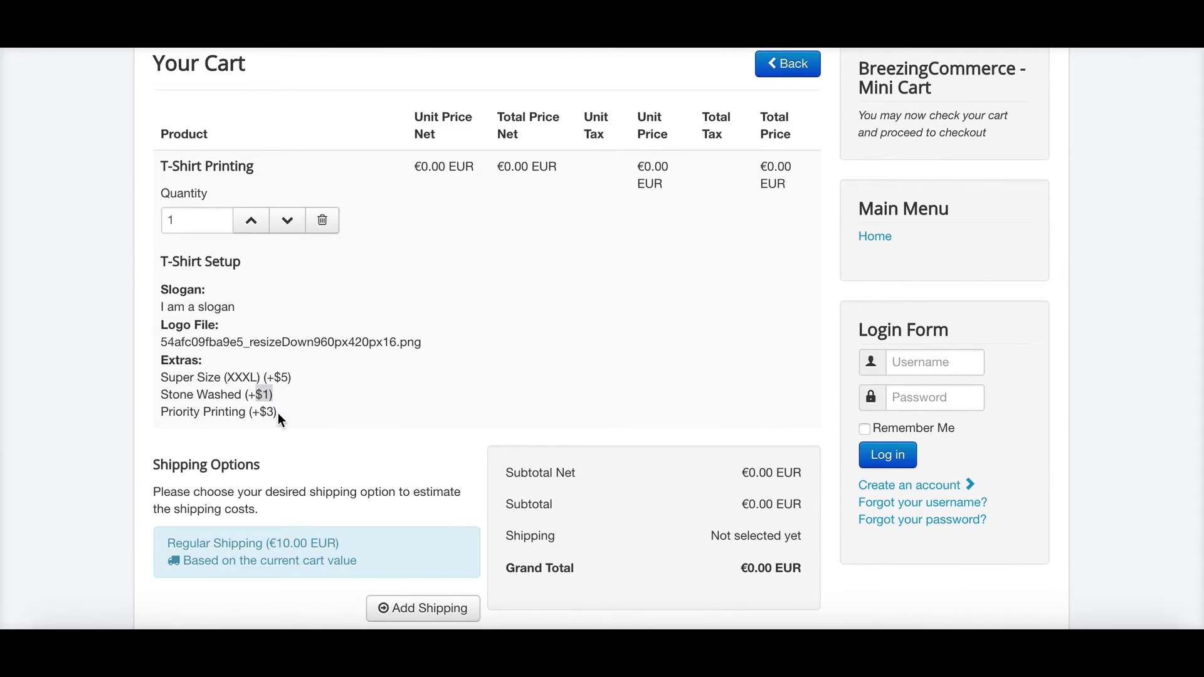
drag(278, 413, 250, 414)
click(486, 119)
Start checkout and autofill the Billing Information with saved details
scroll(657, 290, down, 1)
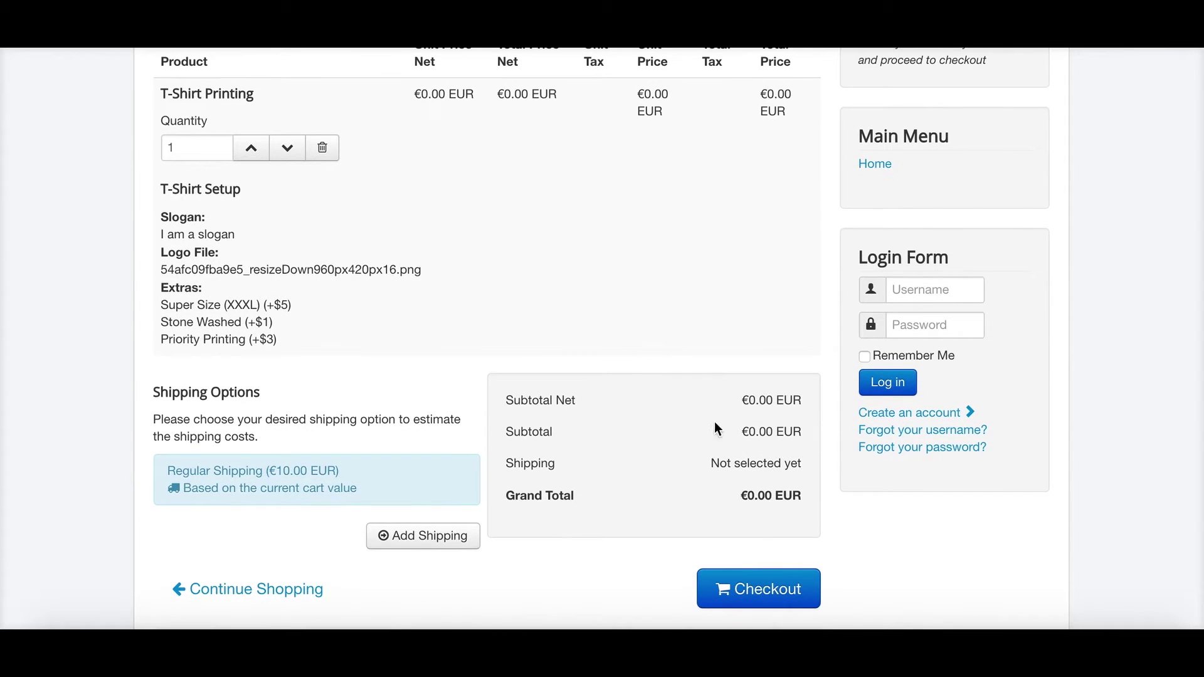
click(740, 585)
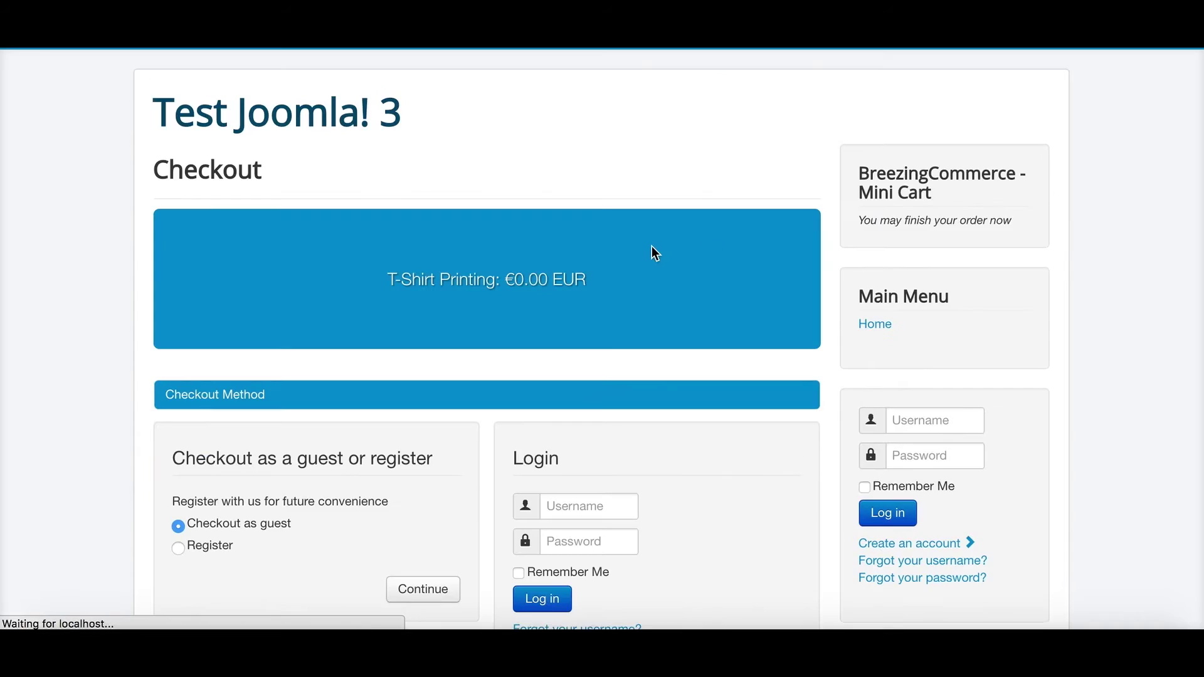
scroll(650, 250, down, 3)
click(421, 443)
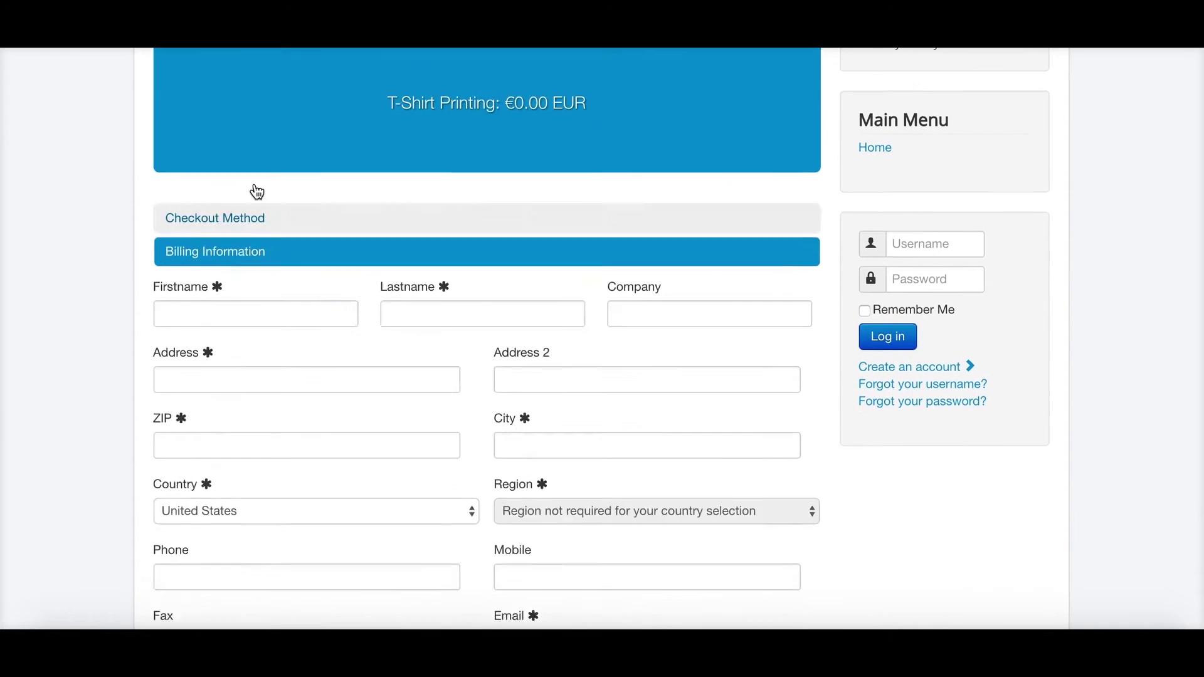
scroll(257, 192, down, 3)
click(280, 134)
click(283, 151)
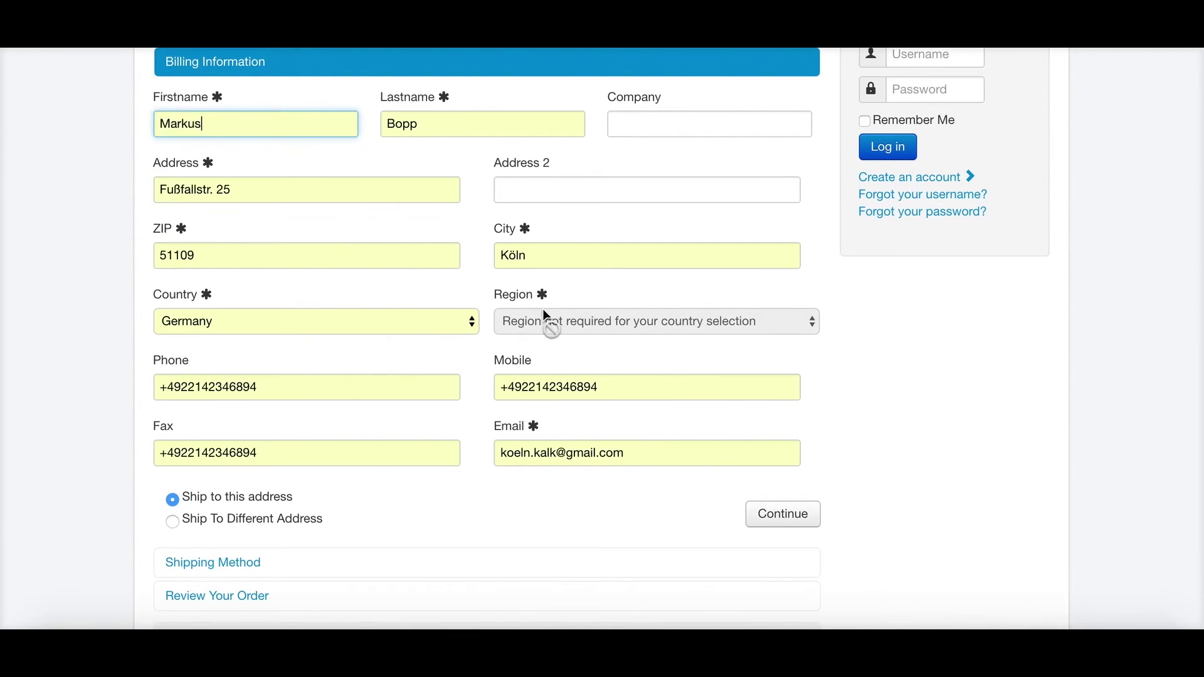
click(762, 511)
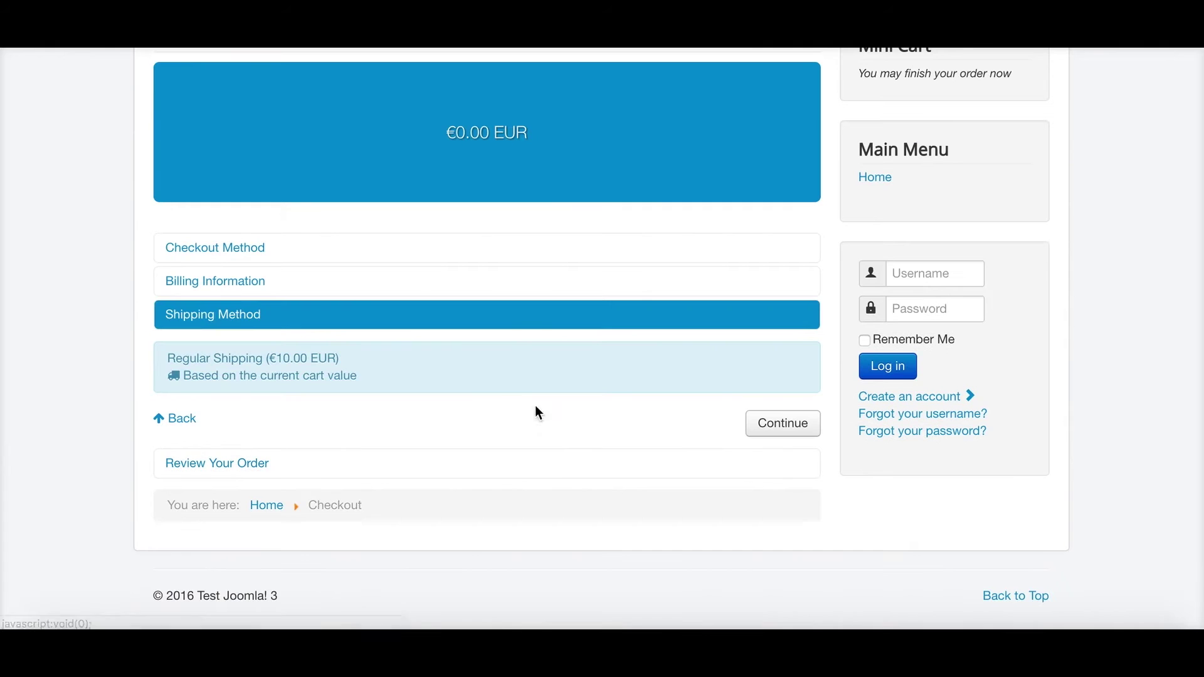
Accept regular shipping, agree to the terms and place the €10.00 EUR order
click(773, 431)
scroll(565, 422, down, 5)
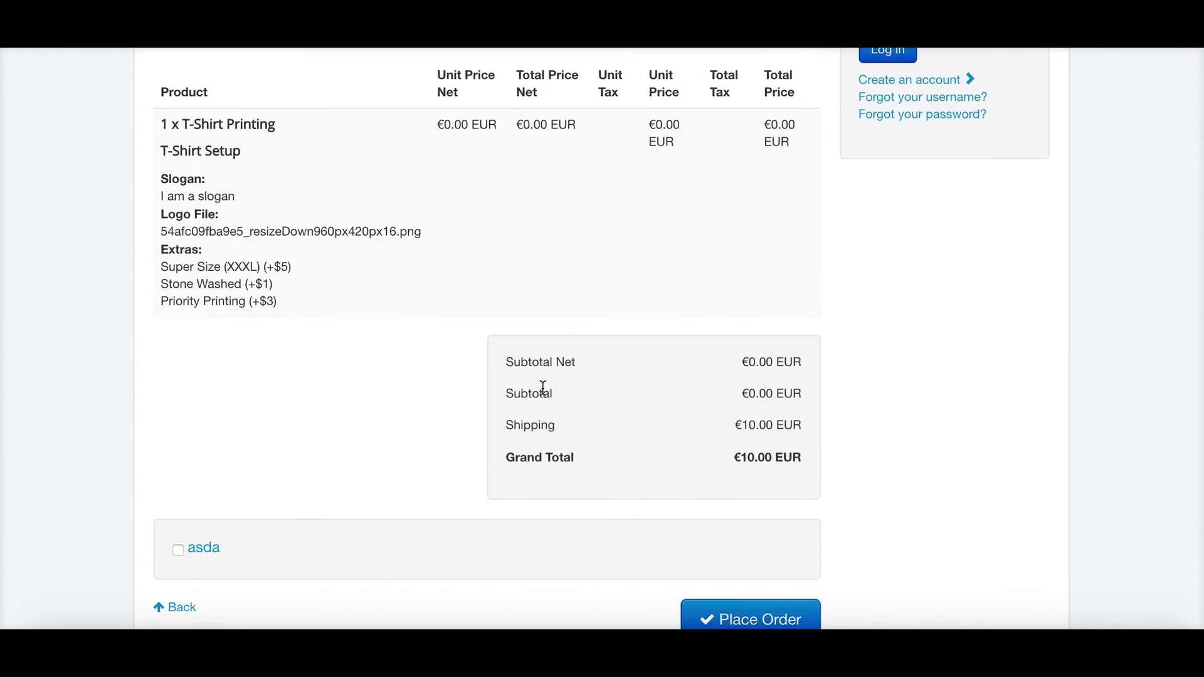
click(178, 551)
click(721, 618)
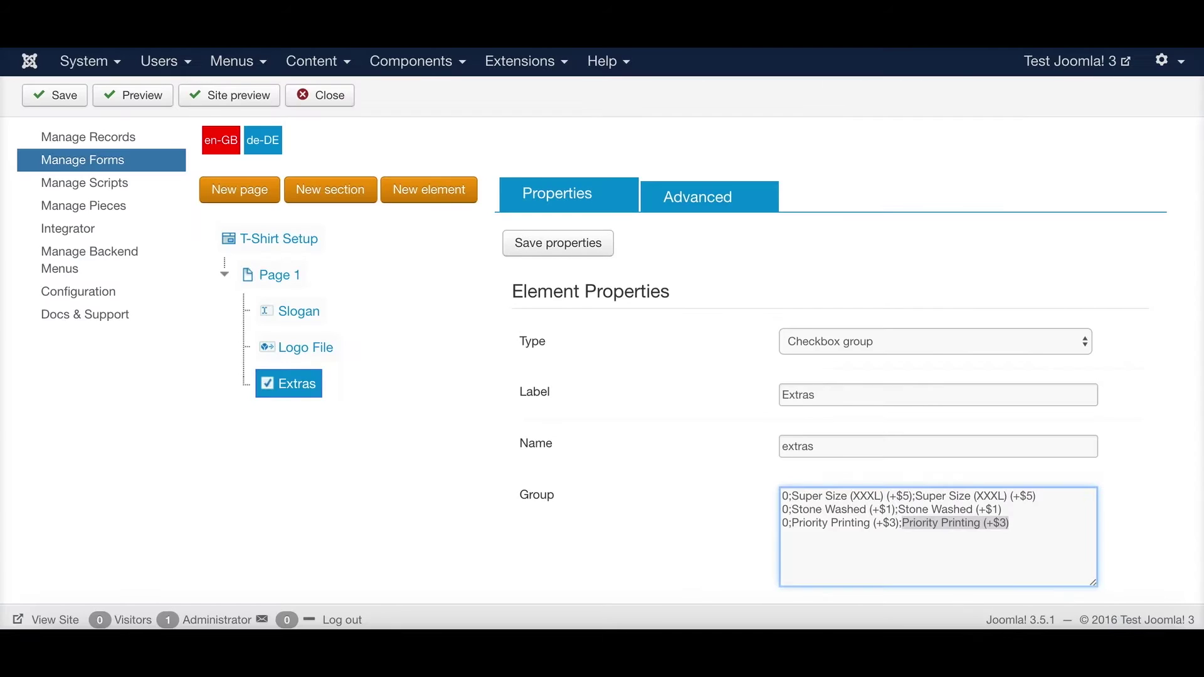
Open the new order from the BreezingCommerce Orders list
click(414, 61)
mouse_move(455, 110)
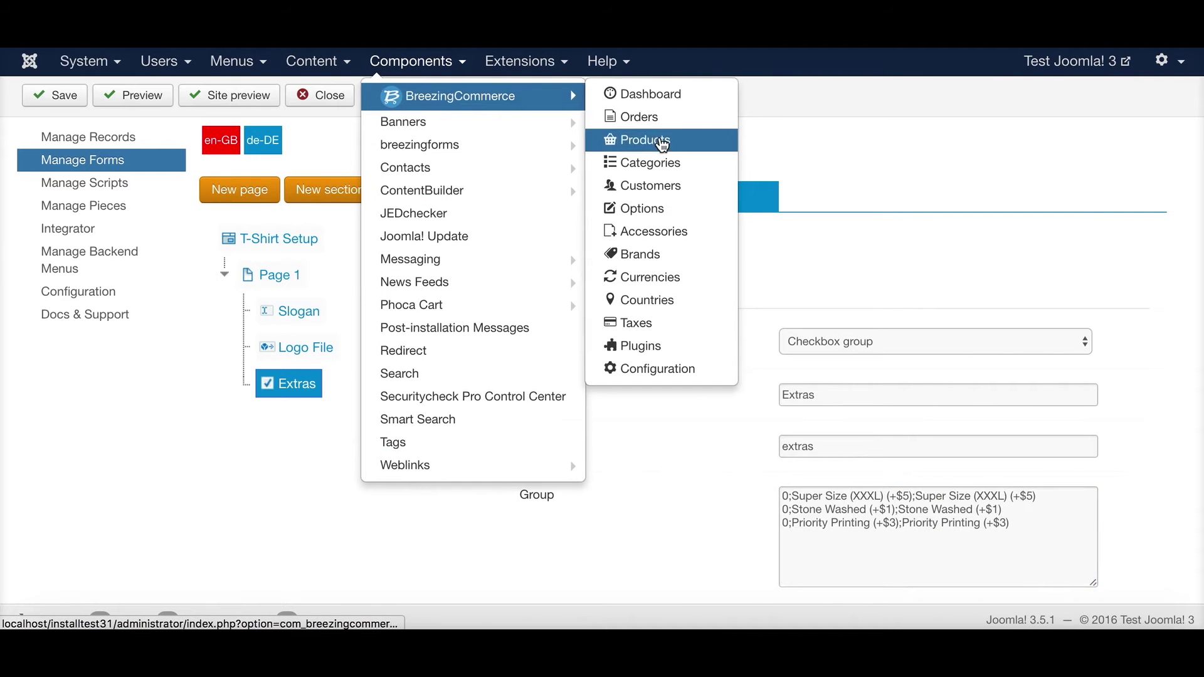
click(641, 118)
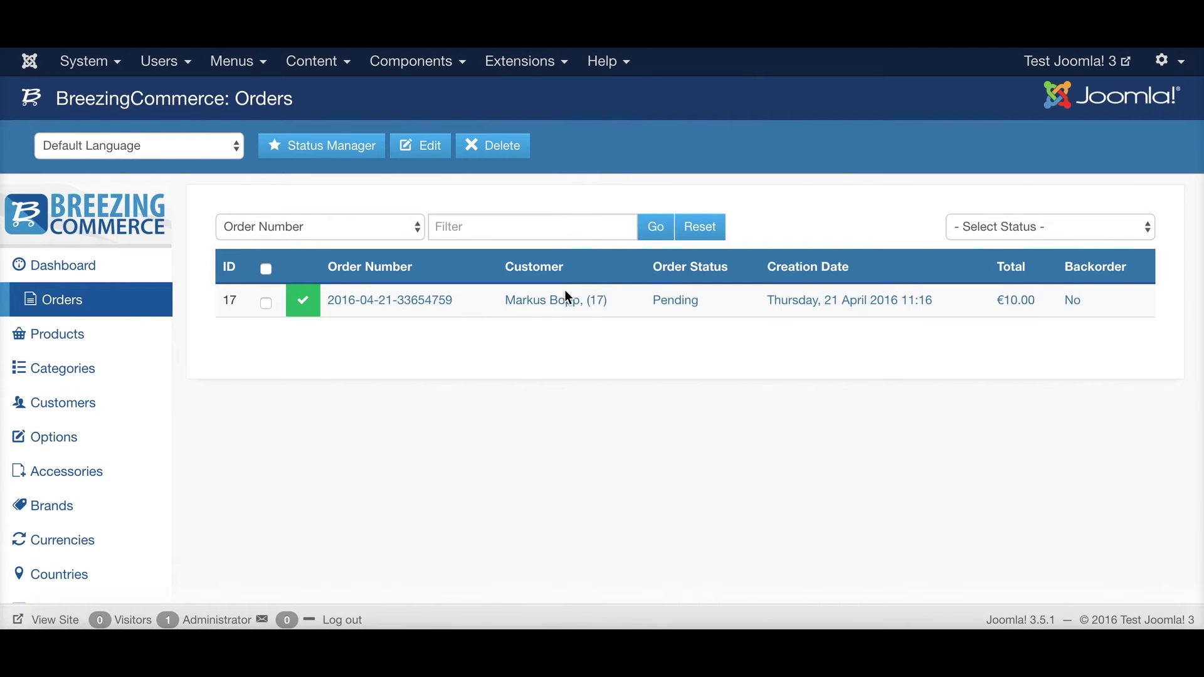
click(566, 302)
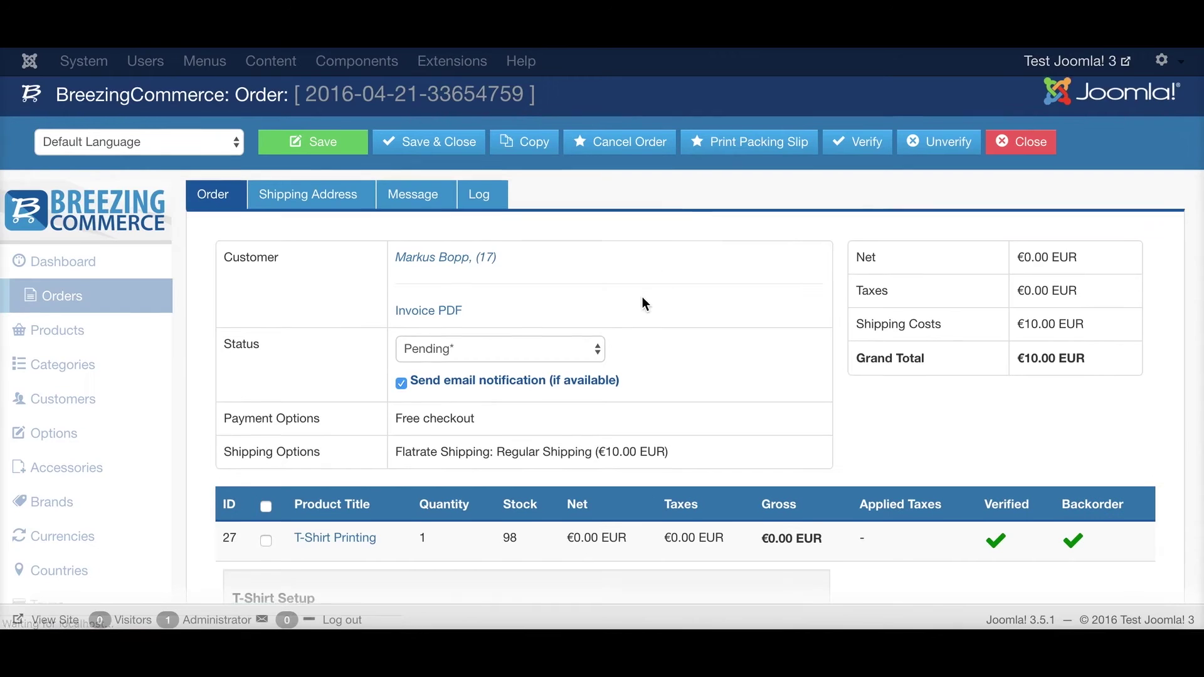
Scroll through the order's slogan, logo file and extras details, returning to the top
scroll(638, 301, down, 5)
scroll(148, 209, down, 2)
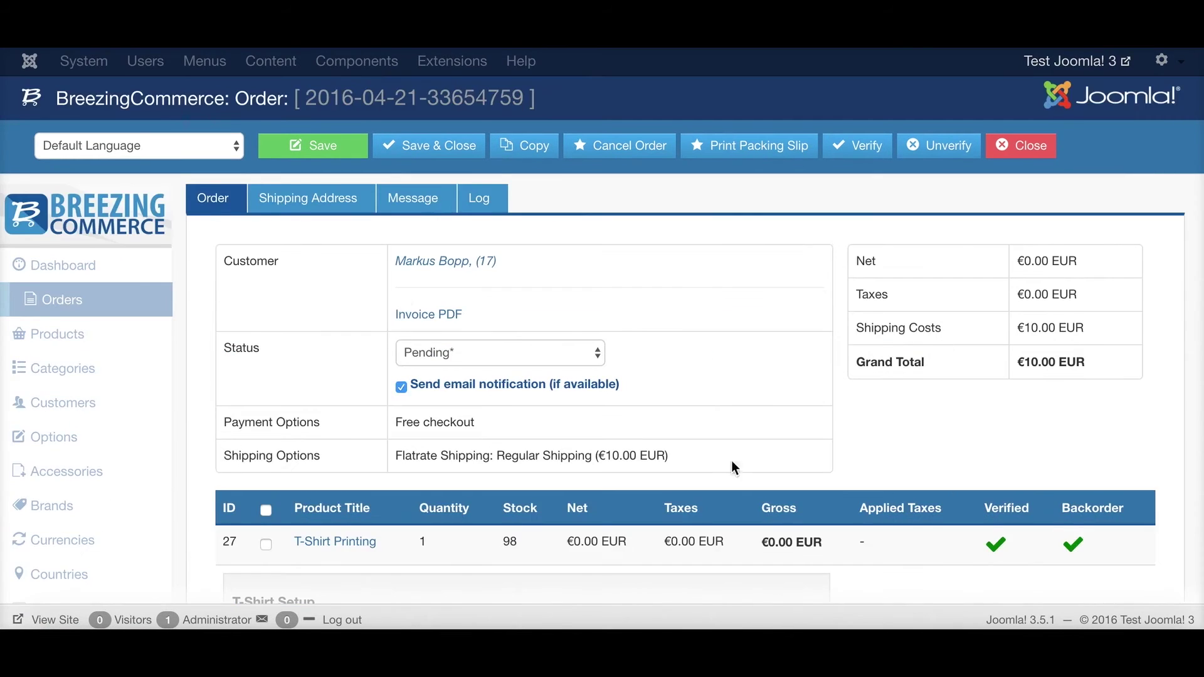
scroll(667, 516, down, 1)
scroll(667, 515, down, 4)
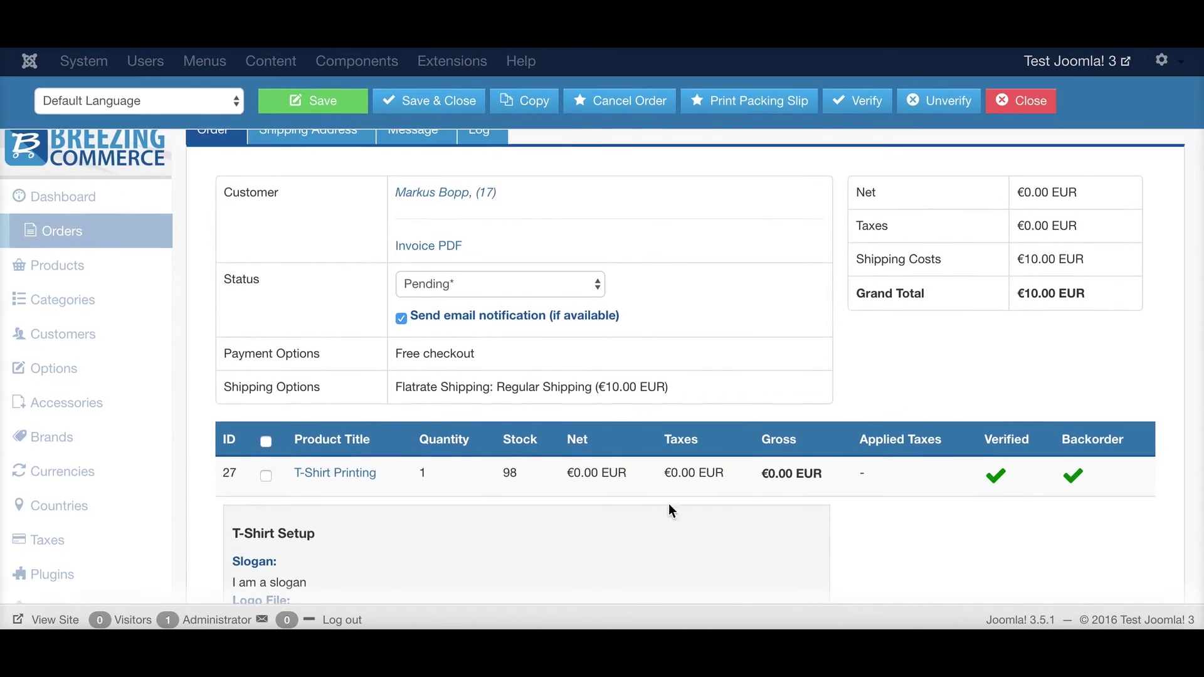
scroll(211, 372, down, 1)
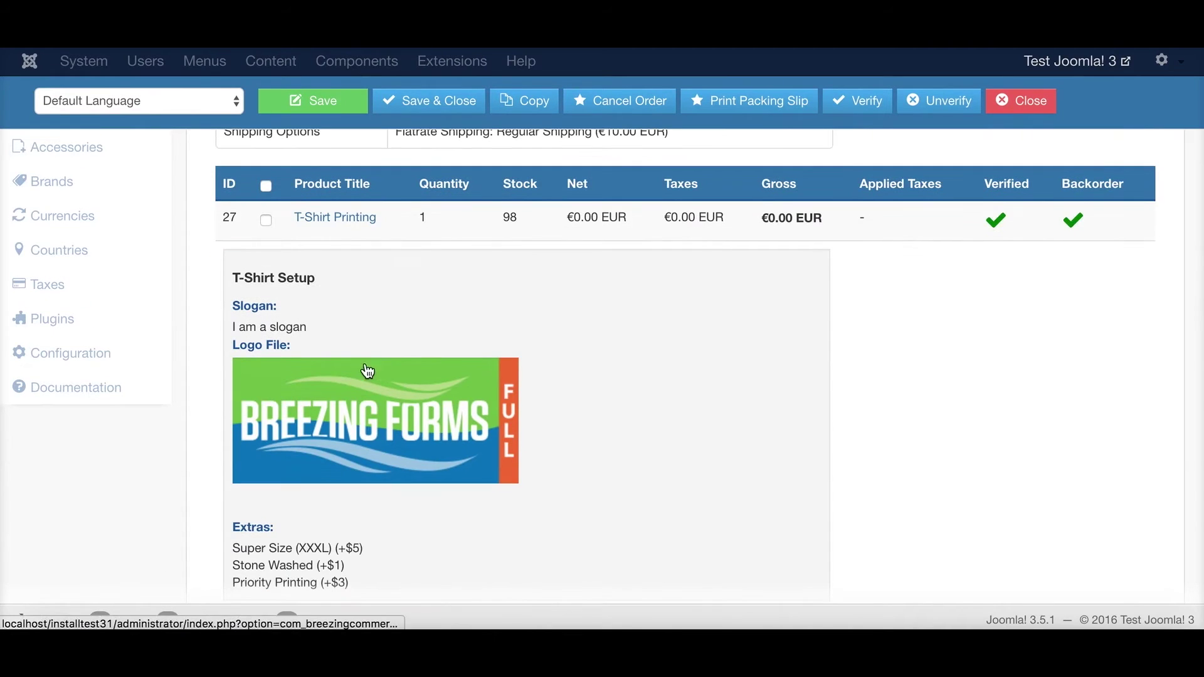
scroll(483, 356, down, 1)
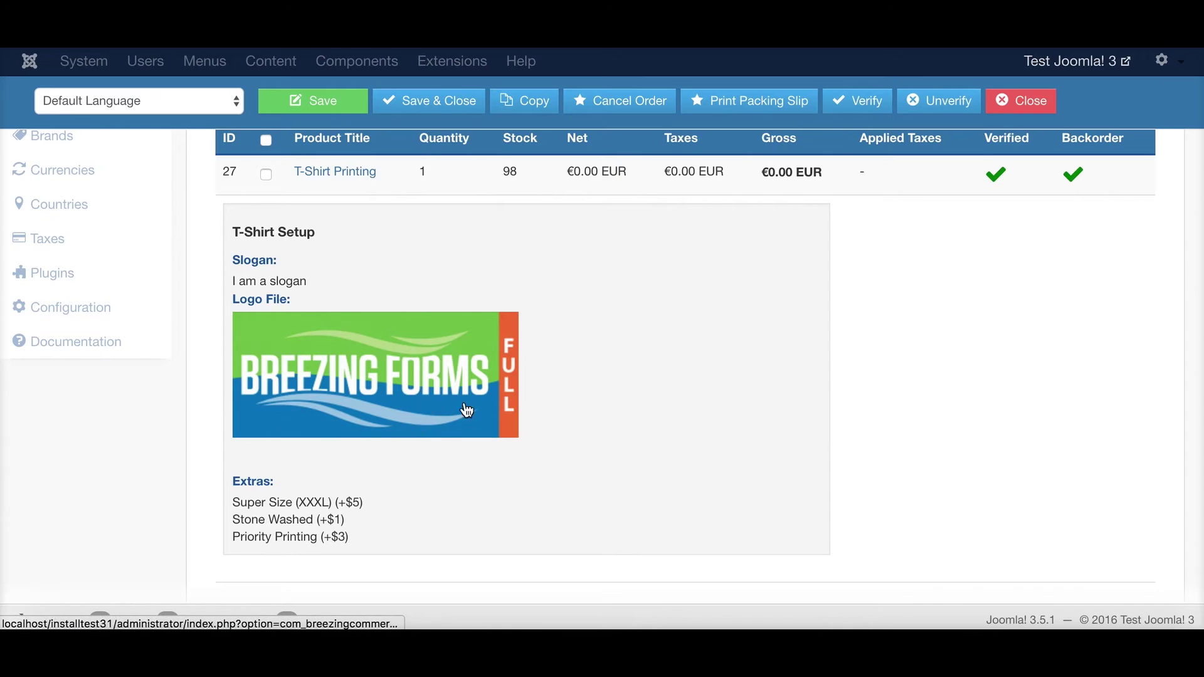
scroll(538, 445, up, 1)
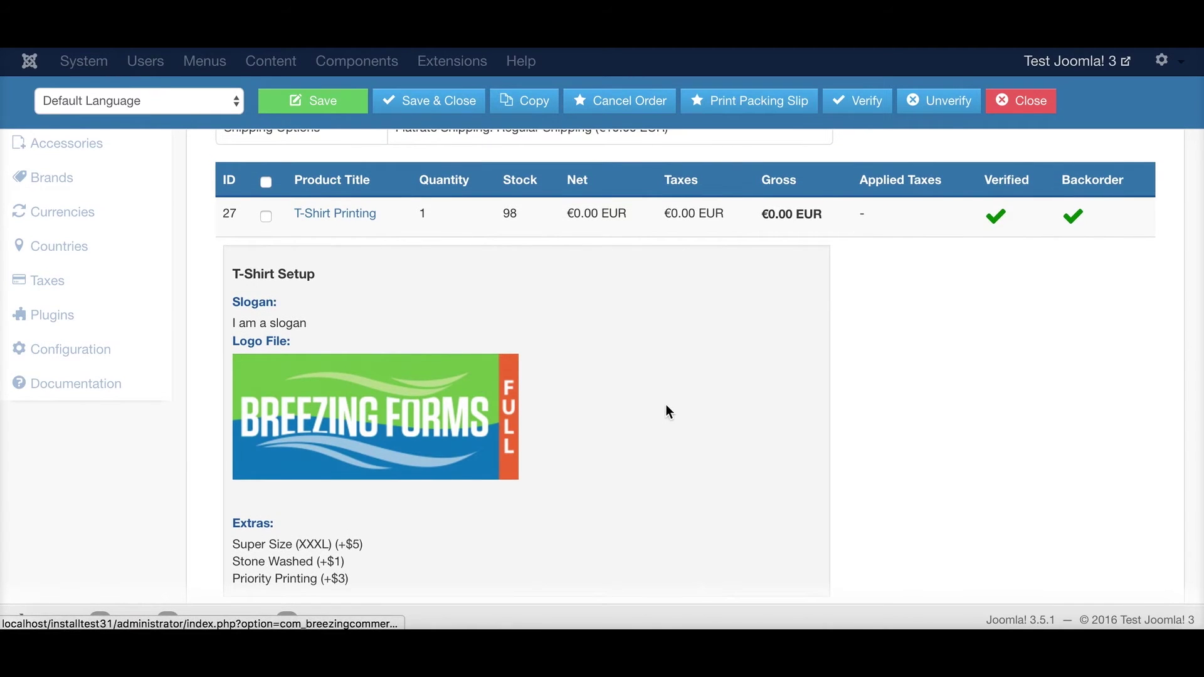
scroll(666, 408, up, 1)
scroll(470, 395, down, 1)
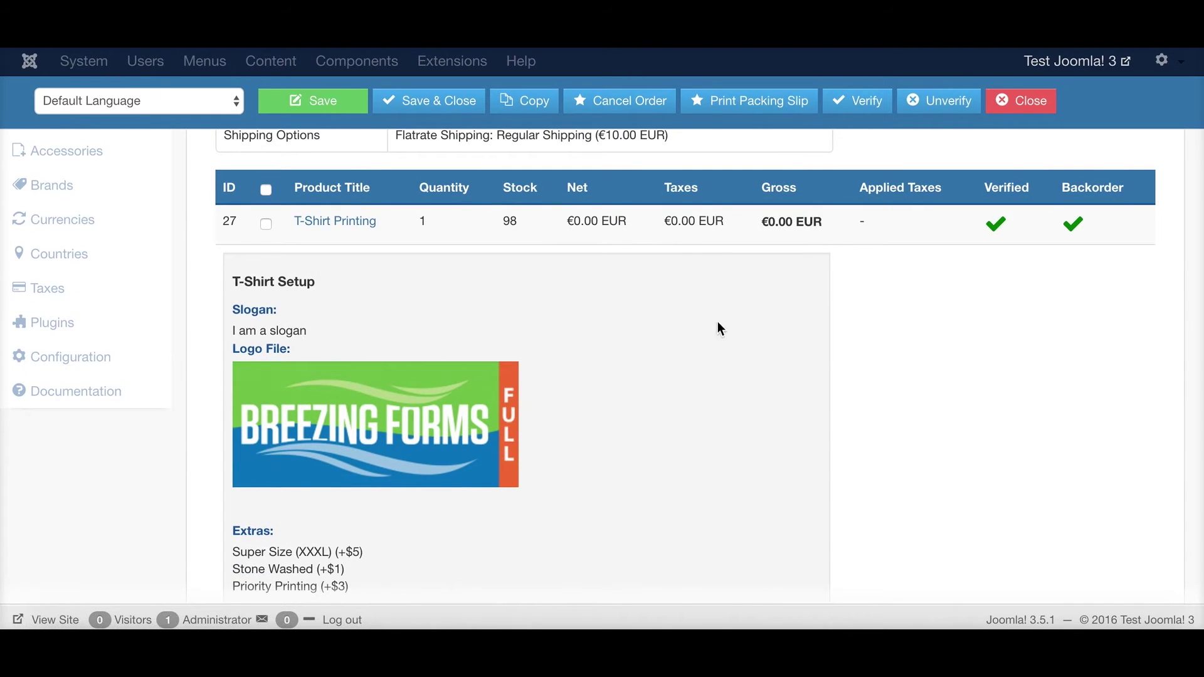
scroll(718, 326, up, 7)
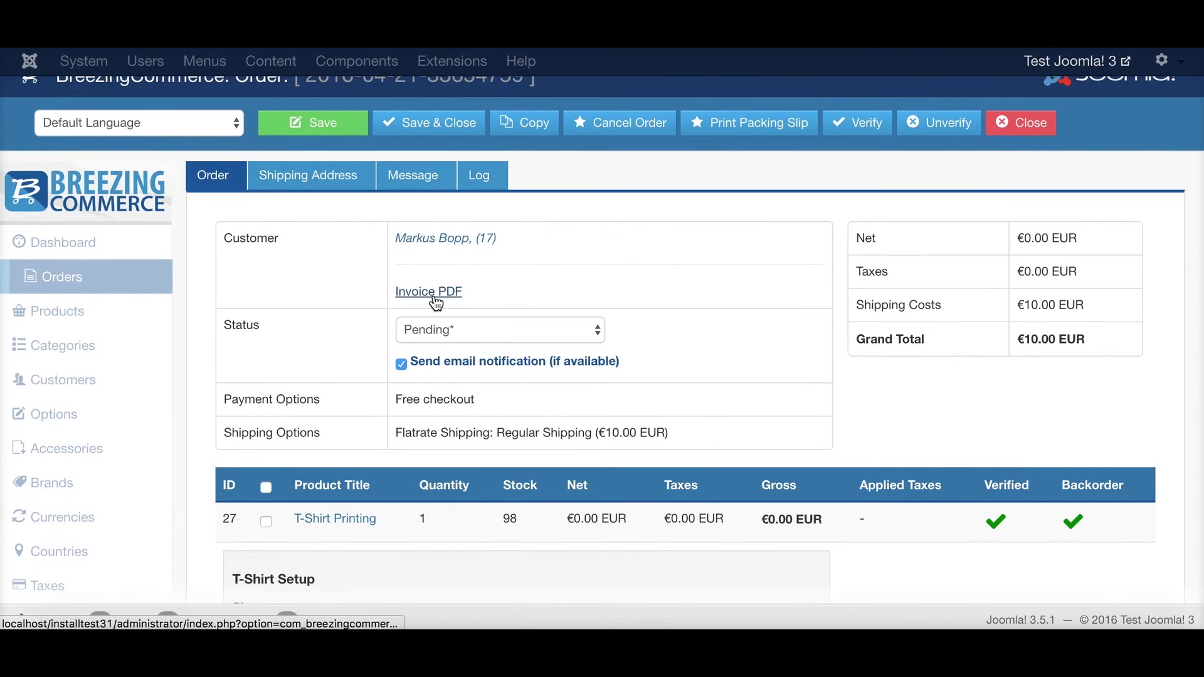
click(435, 300)
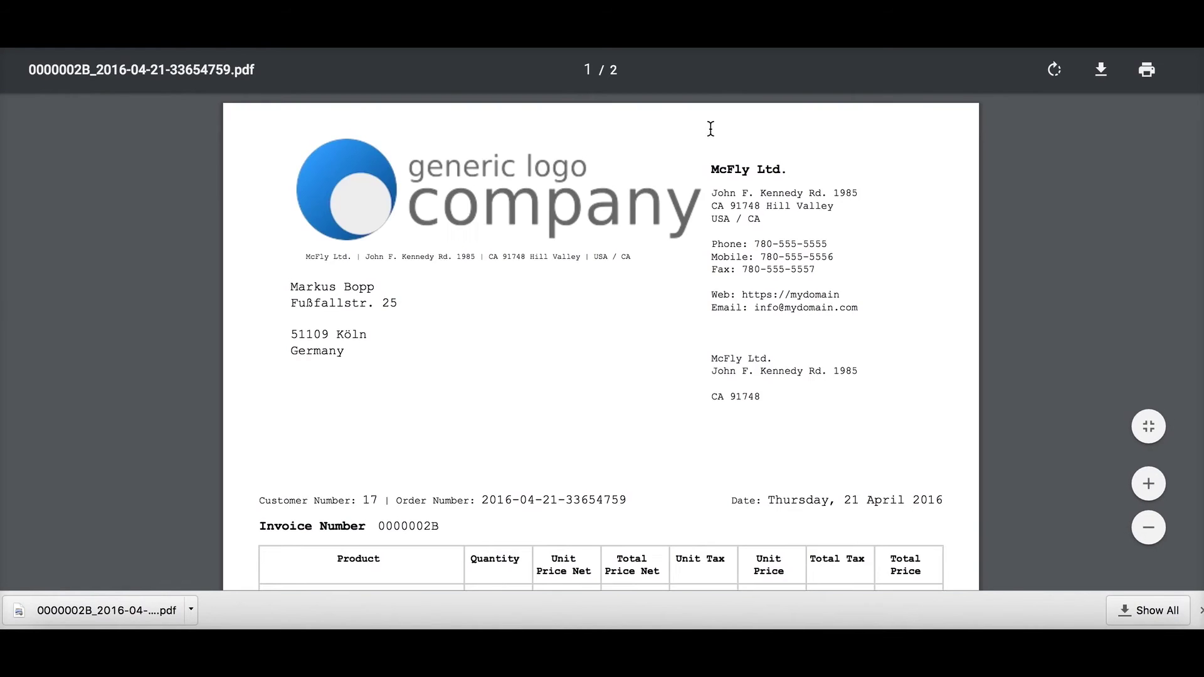
scroll(709, 357, down, 5)
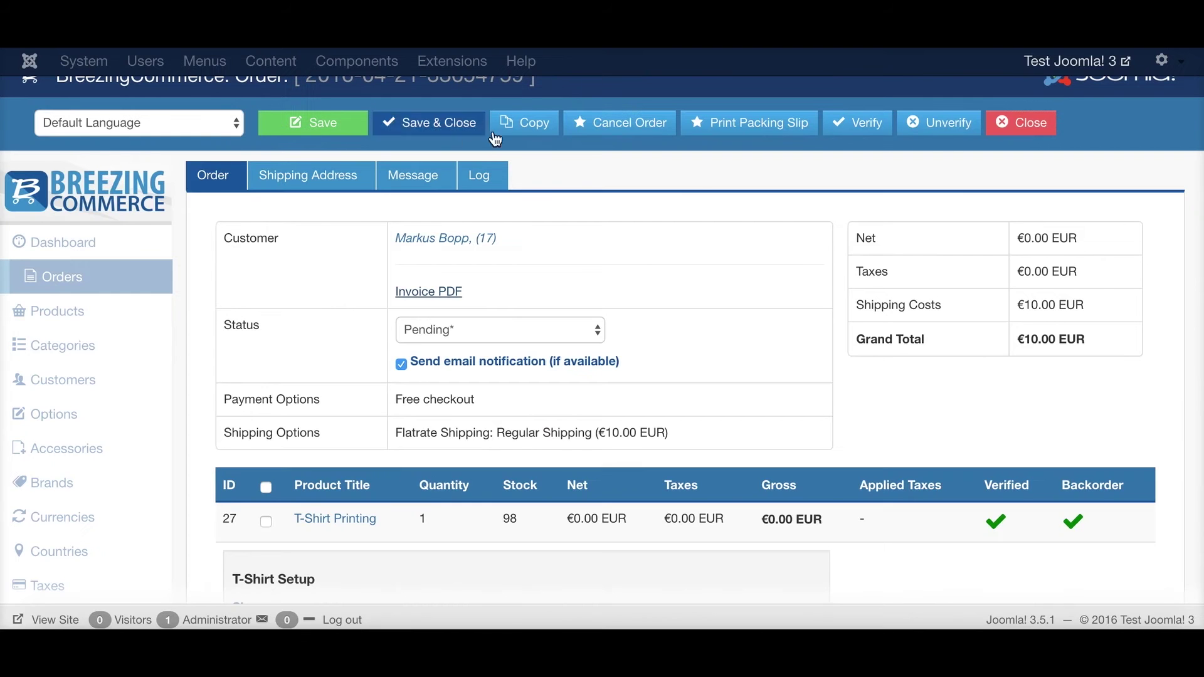
Leave the order and choose bc_plugin_productprice_breezingformsprices.zip from the crosstec breezingcommerce_plugins folder
click(1015, 134)
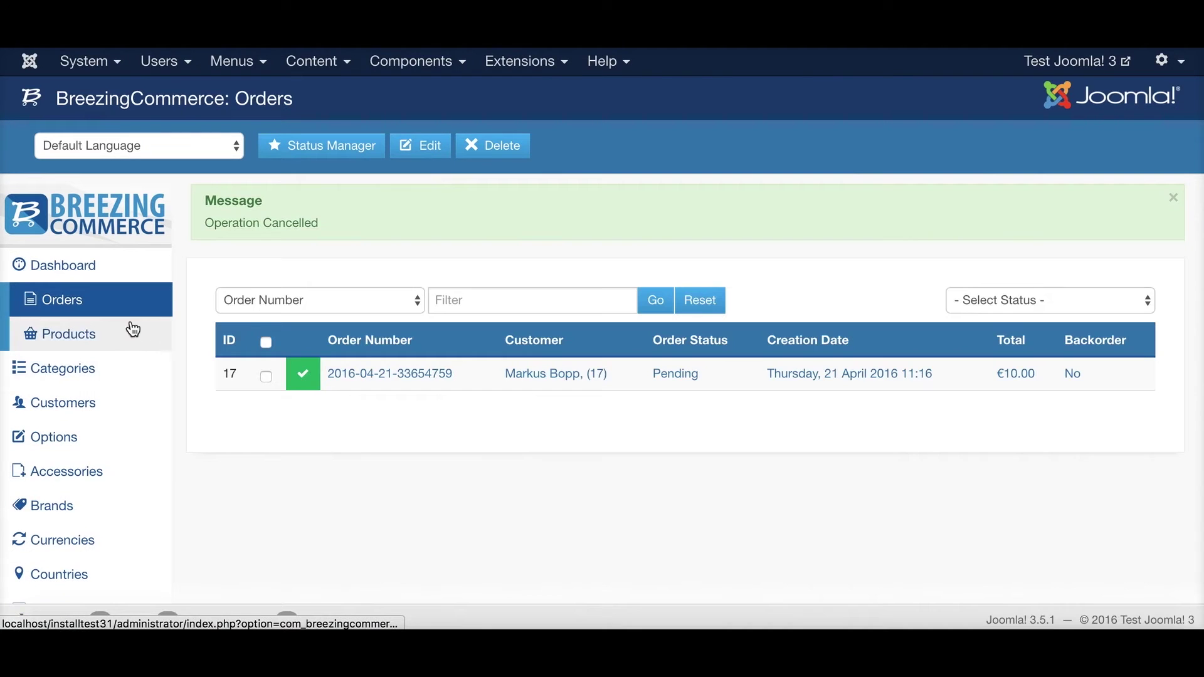
scroll(201, 356, down, 2)
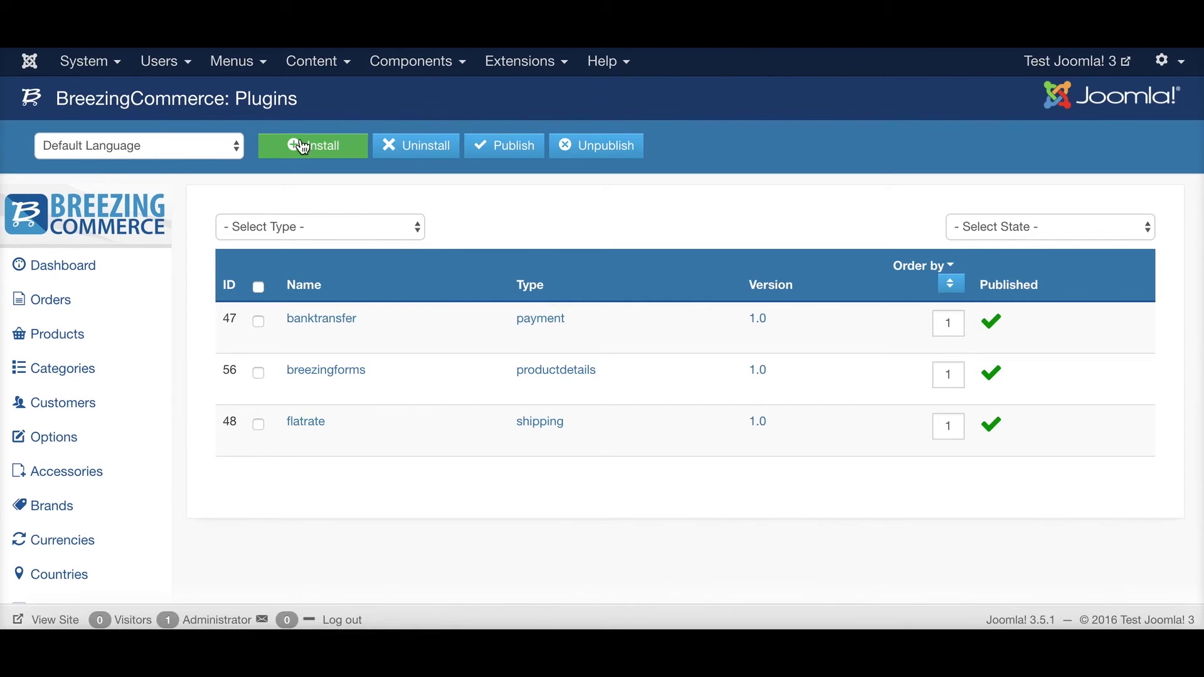
click(355, 164)
click(404, 271)
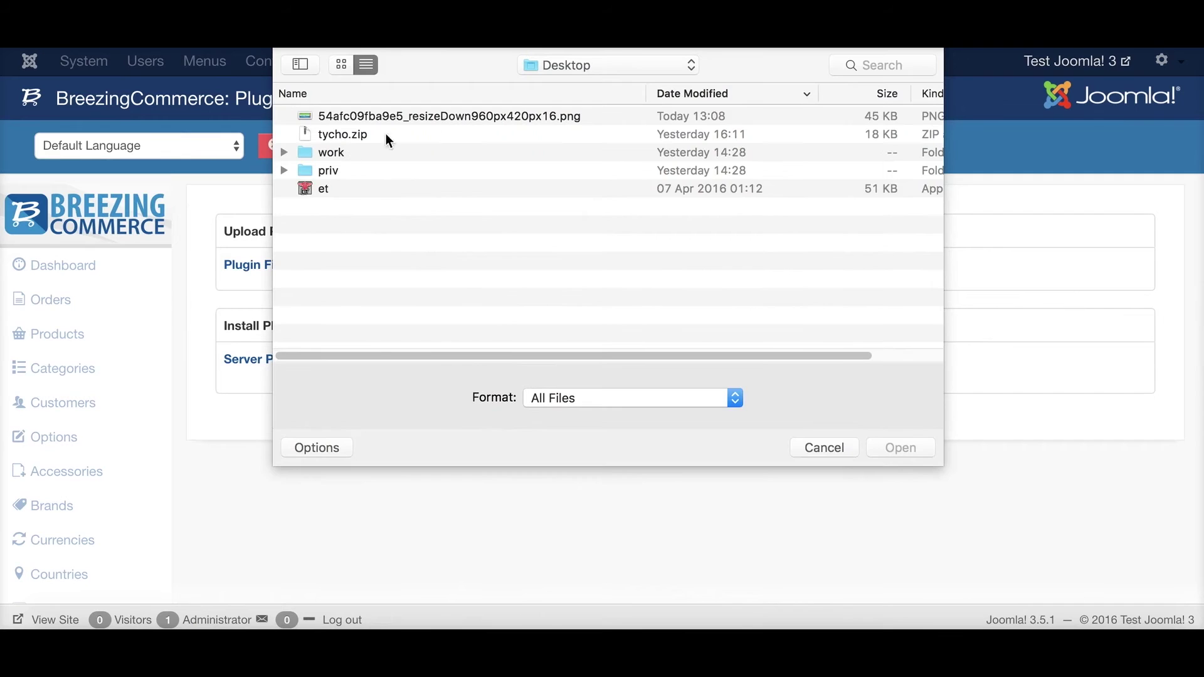
click(575, 66)
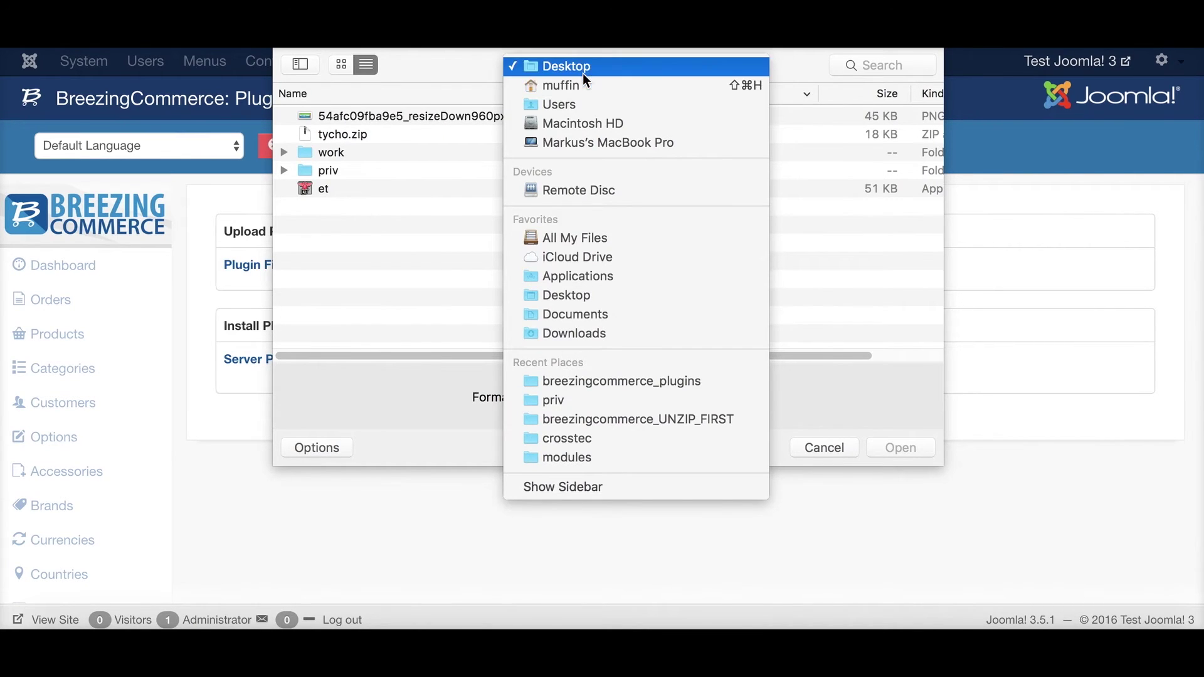
click(582, 67)
double_click(321, 151)
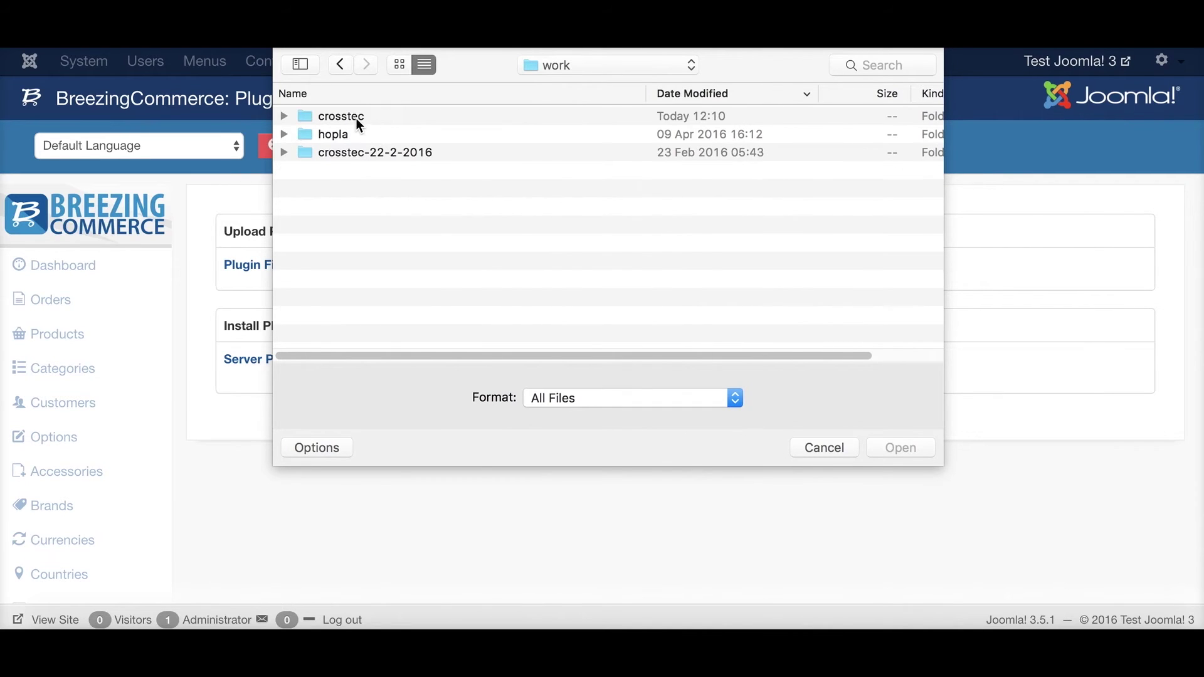
double_click(361, 116)
double_click(361, 151)
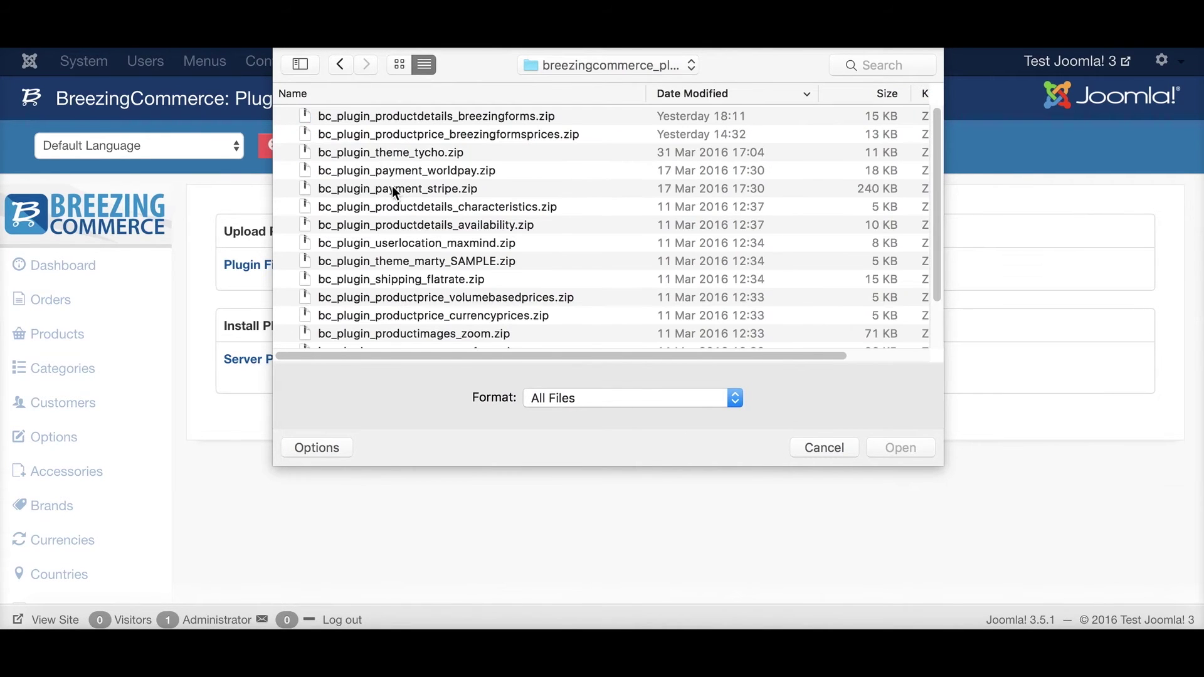
double_click(445, 134)
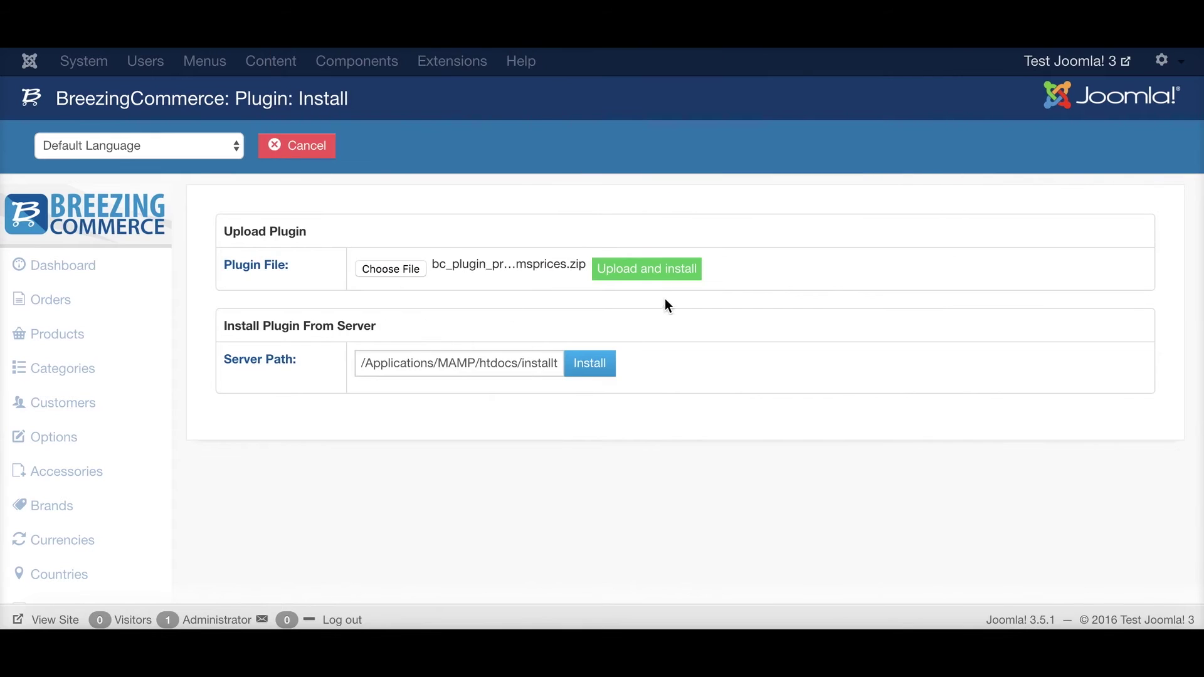
Upload and publish the breezingformsprices plugin so all four plugins are active
click(660, 276)
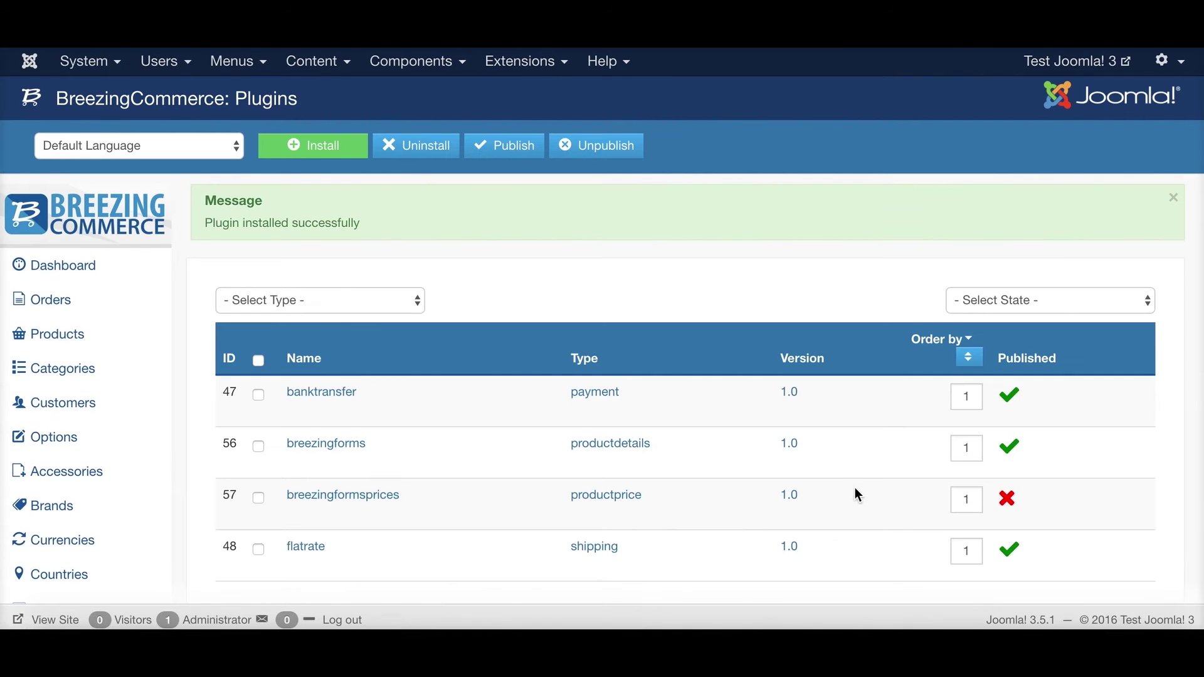
scroll(709, 446, down, 1)
click(1008, 433)
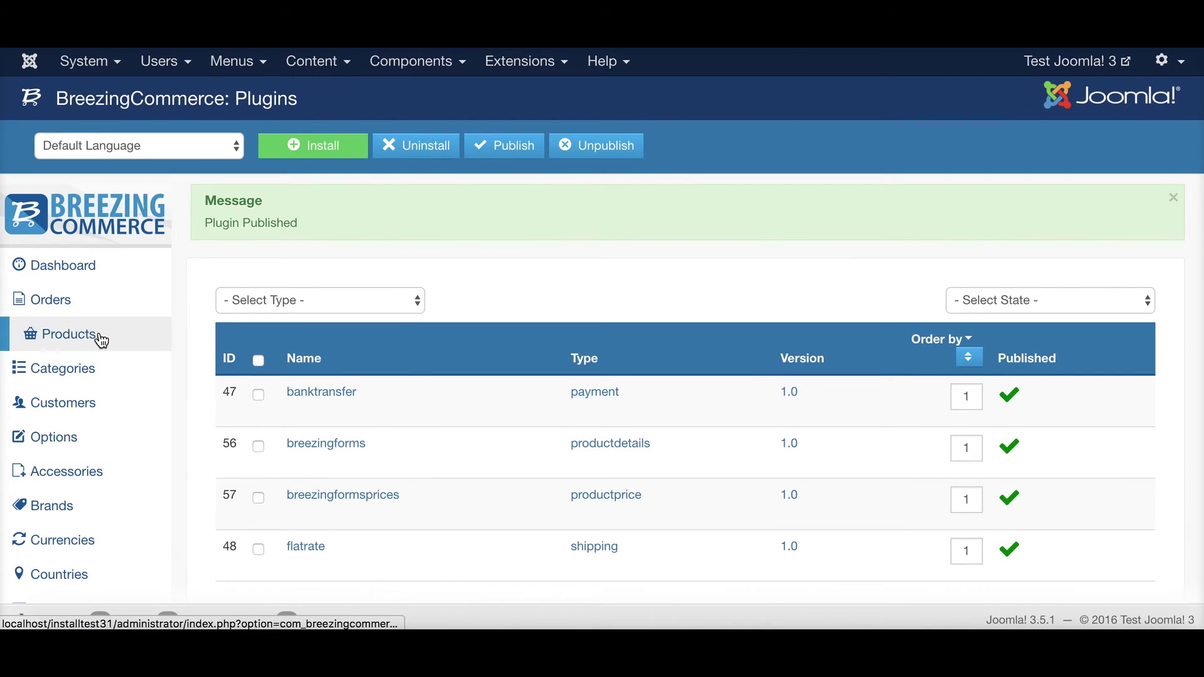
click(101, 340)
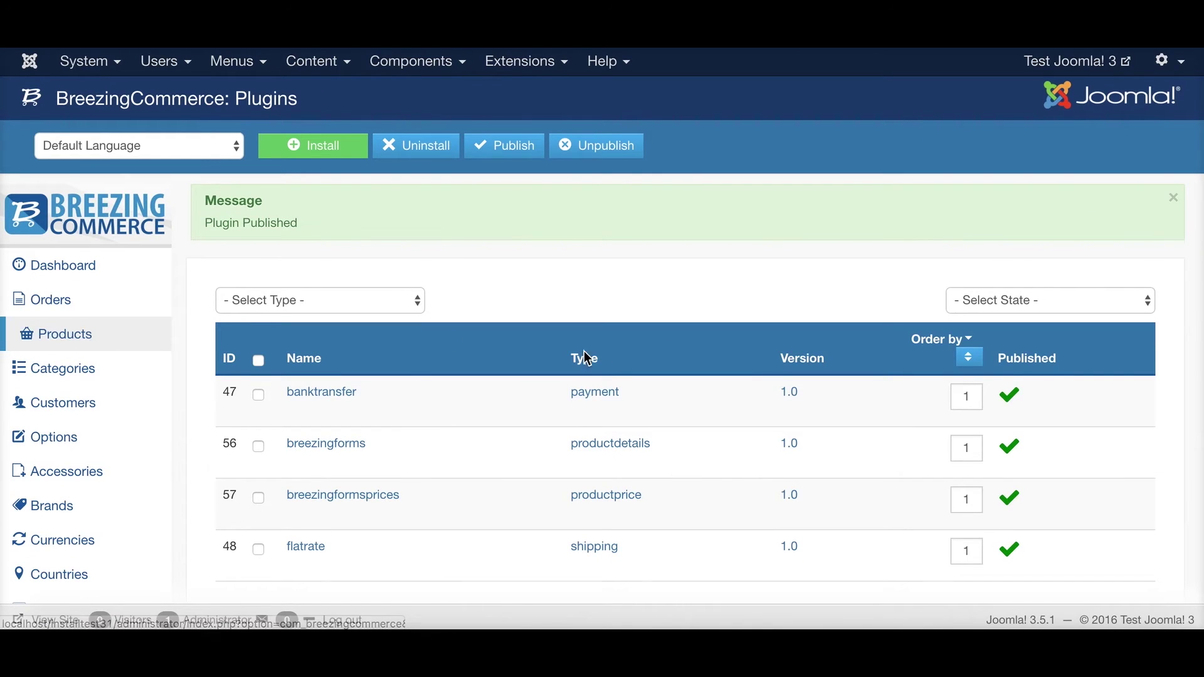
Open T-Shirt Printing and compare its Price Plugins and Display Plugins settings
click(499, 338)
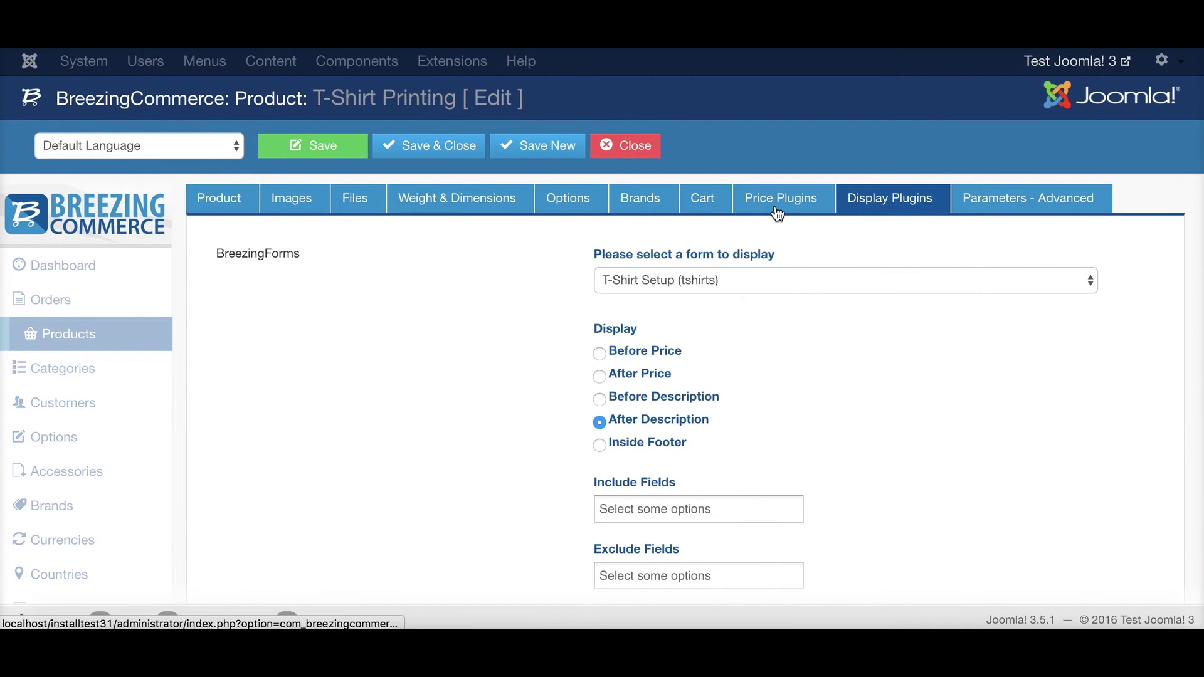
click(777, 213)
scroll(860, 230, down, 1)
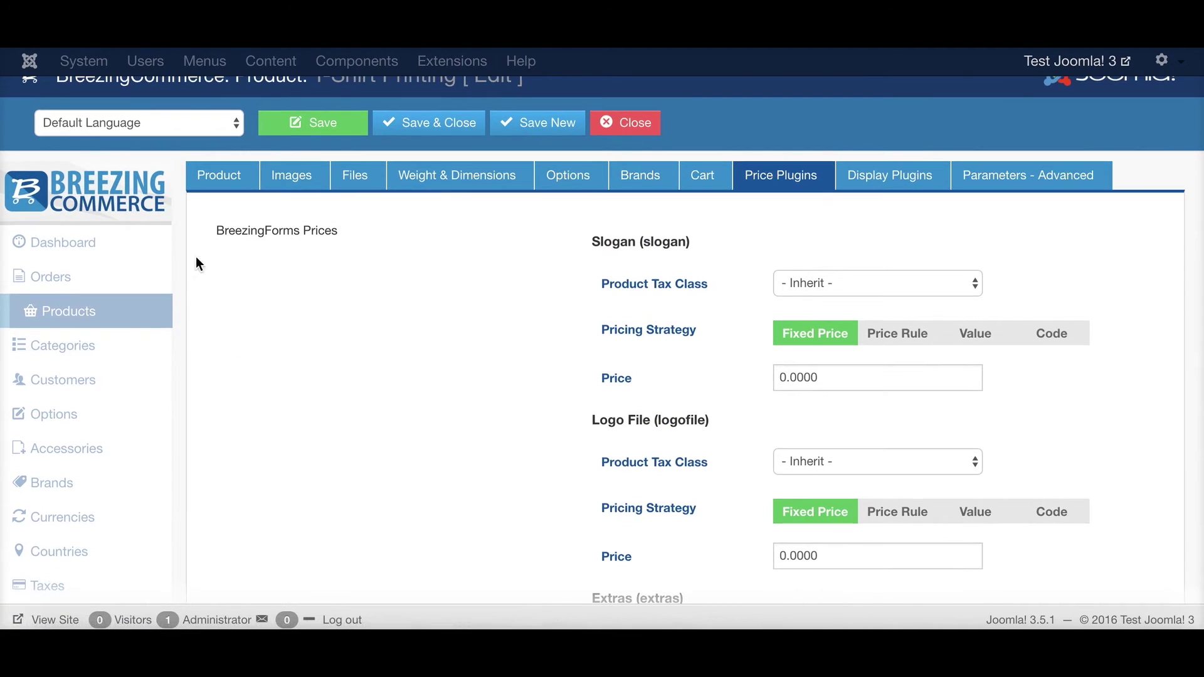
scroll(573, 245, down, 1)
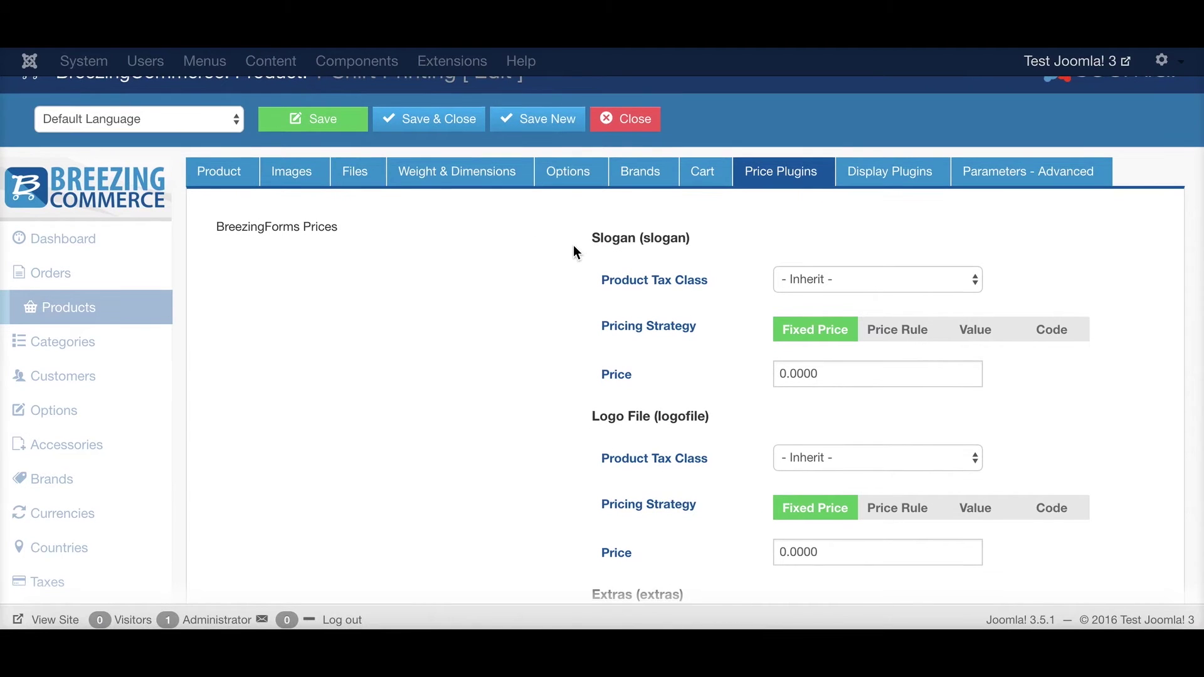
click(884, 181)
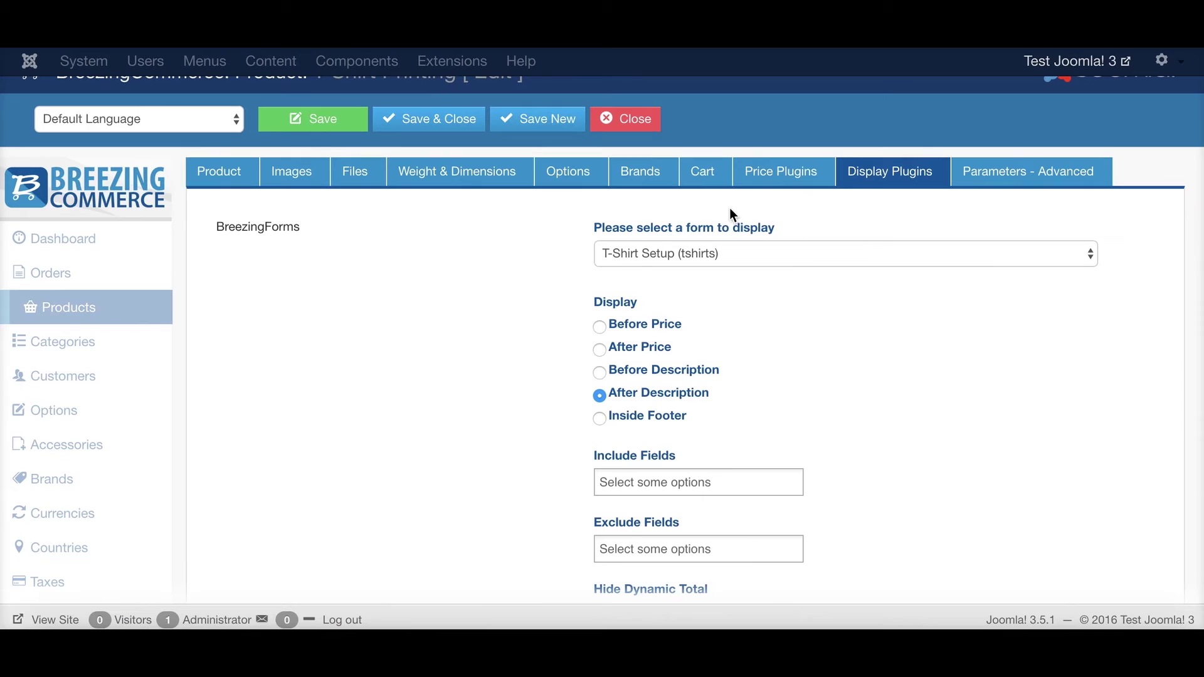
click(784, 186)
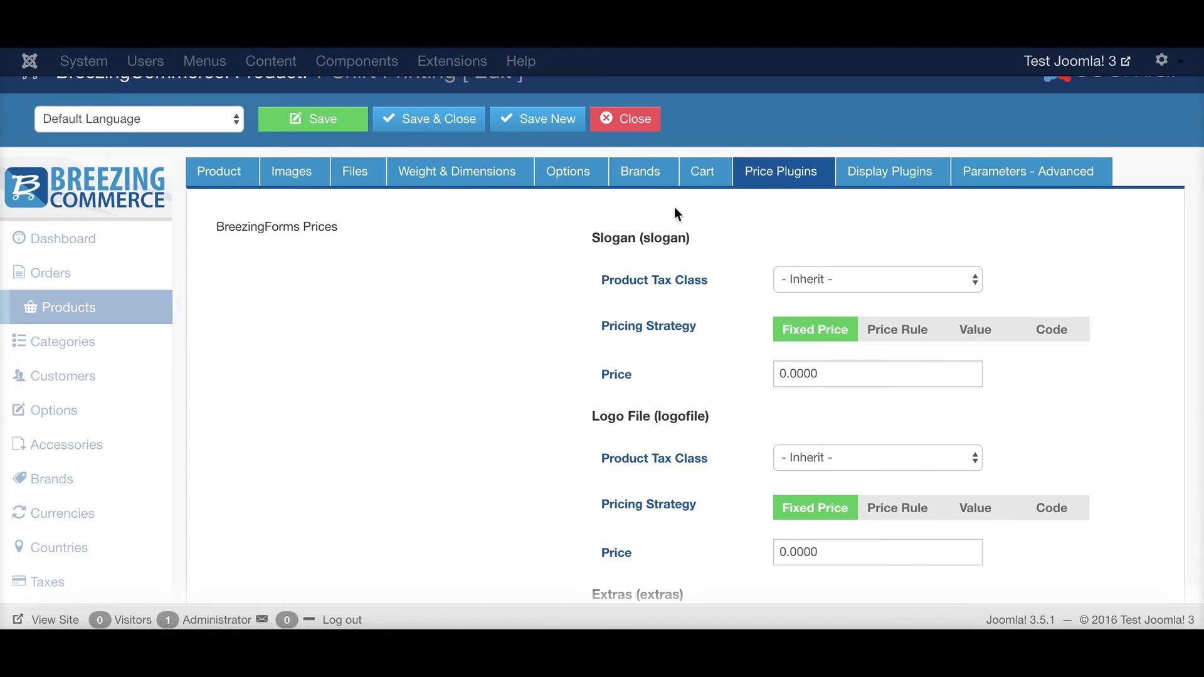
click(892, 183)
click(809, 179)
scroll(897, 414, down, 1)
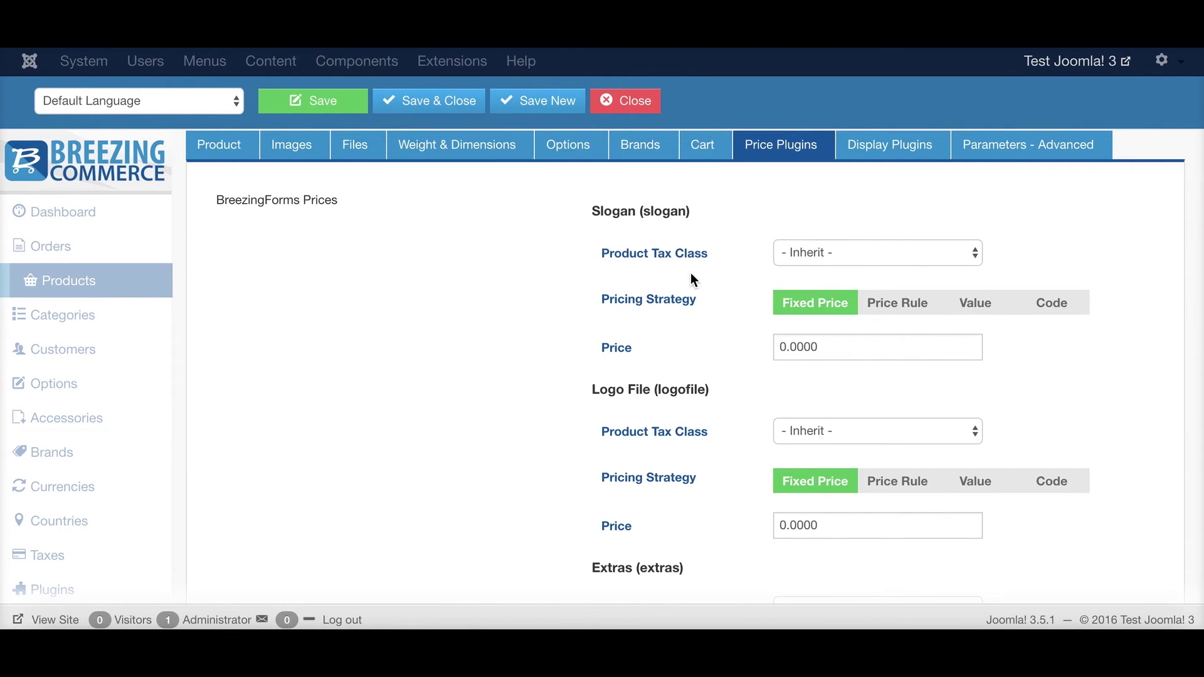
scroll(689, 279, down, 5)
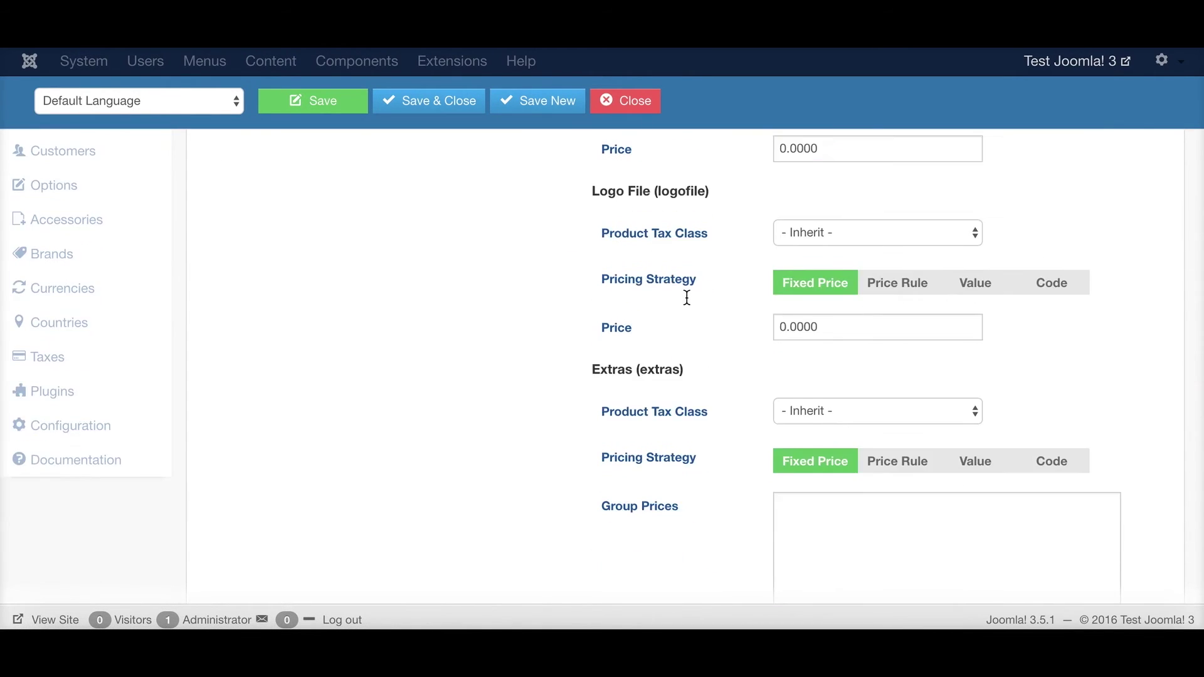
scroll(687, 298, up, 6)
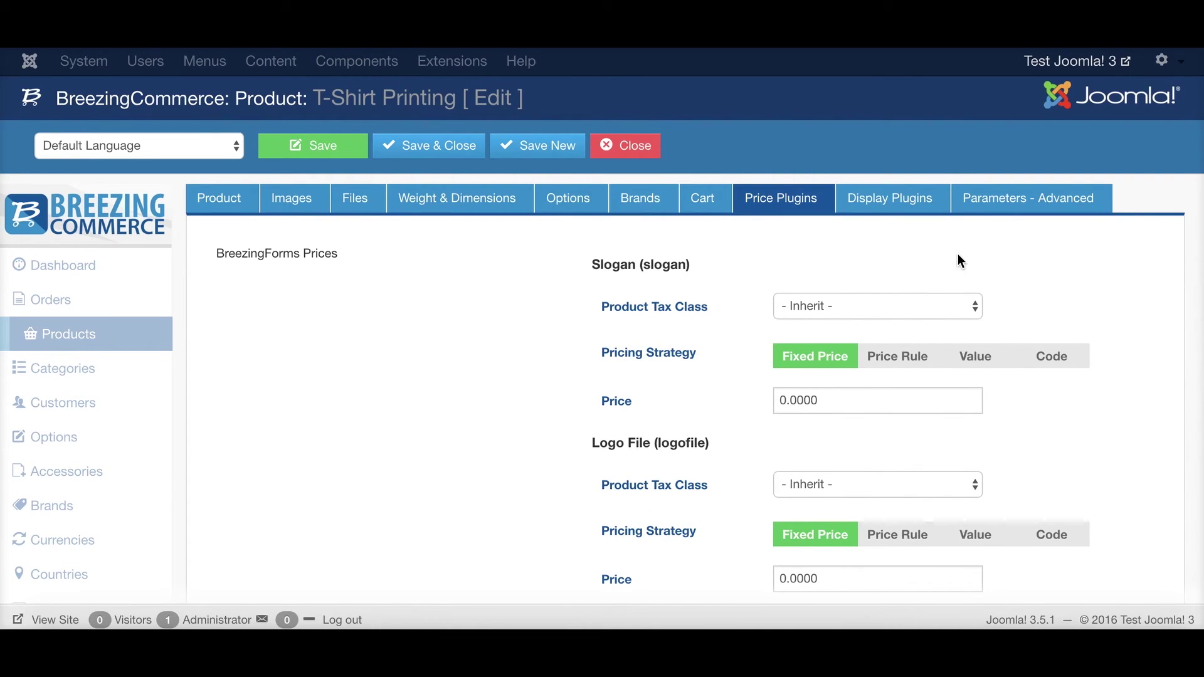
Check that Slogan's tax class stays Inherit, select its 0.0000 price, and open the product's store page
click(956, 305)
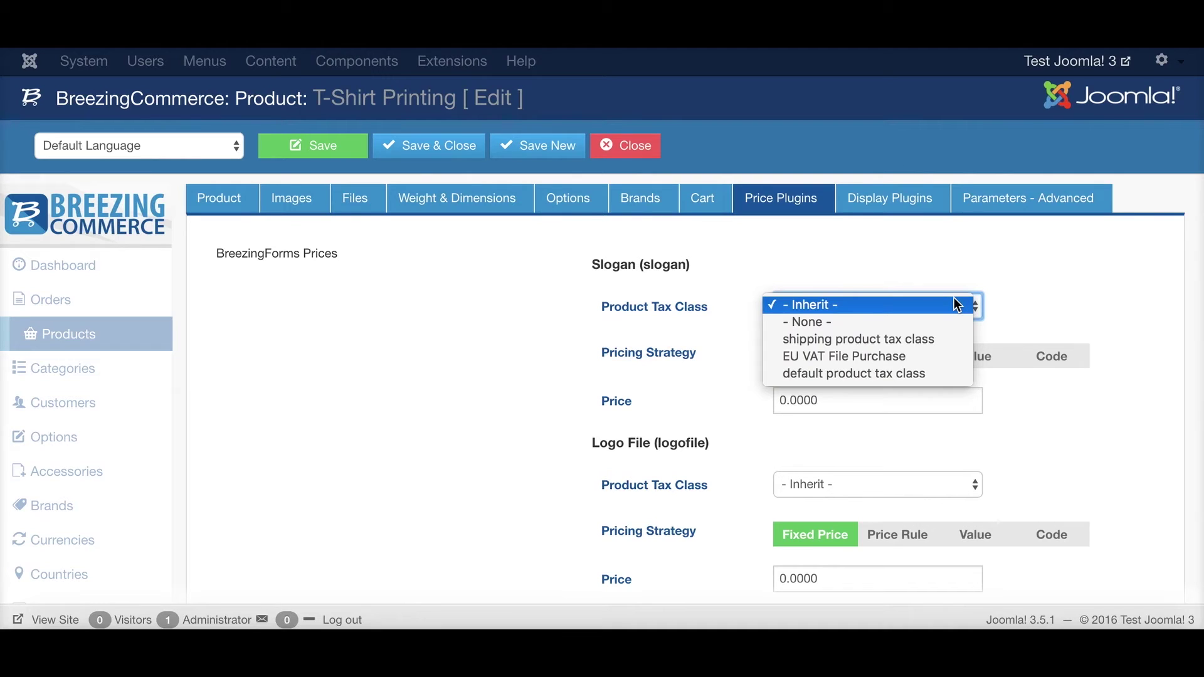
click(1032, 262)
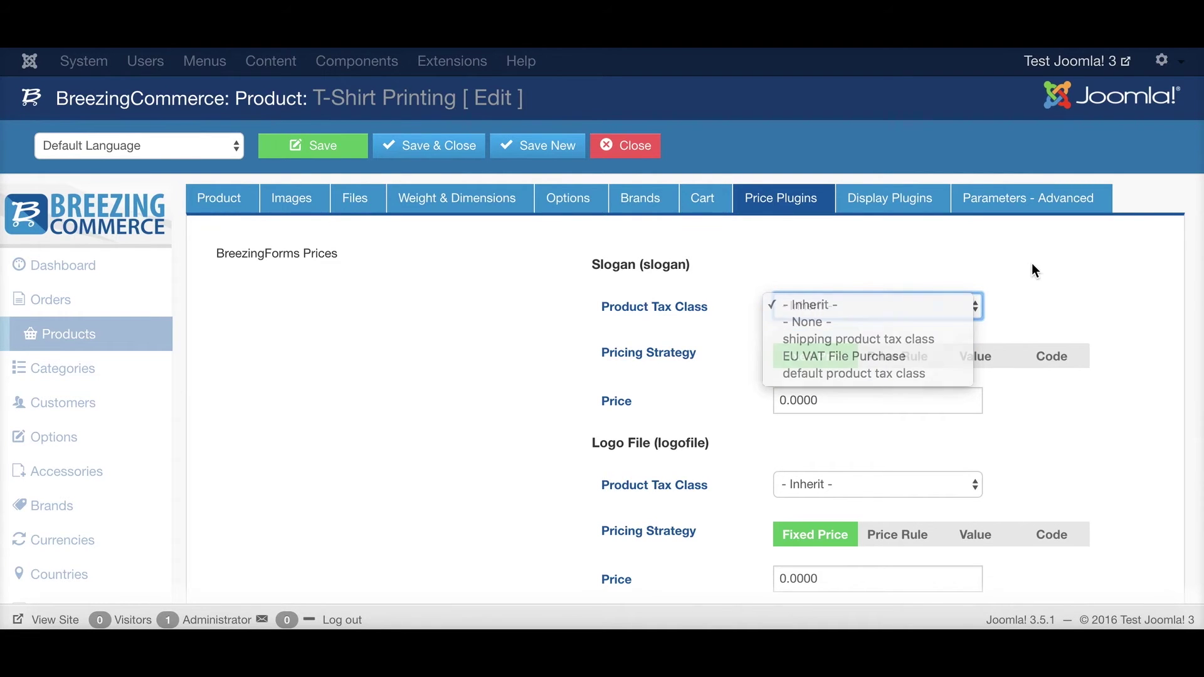
scroll(1056, 267, down, 1)
scroll(1055, 267, down, 1)
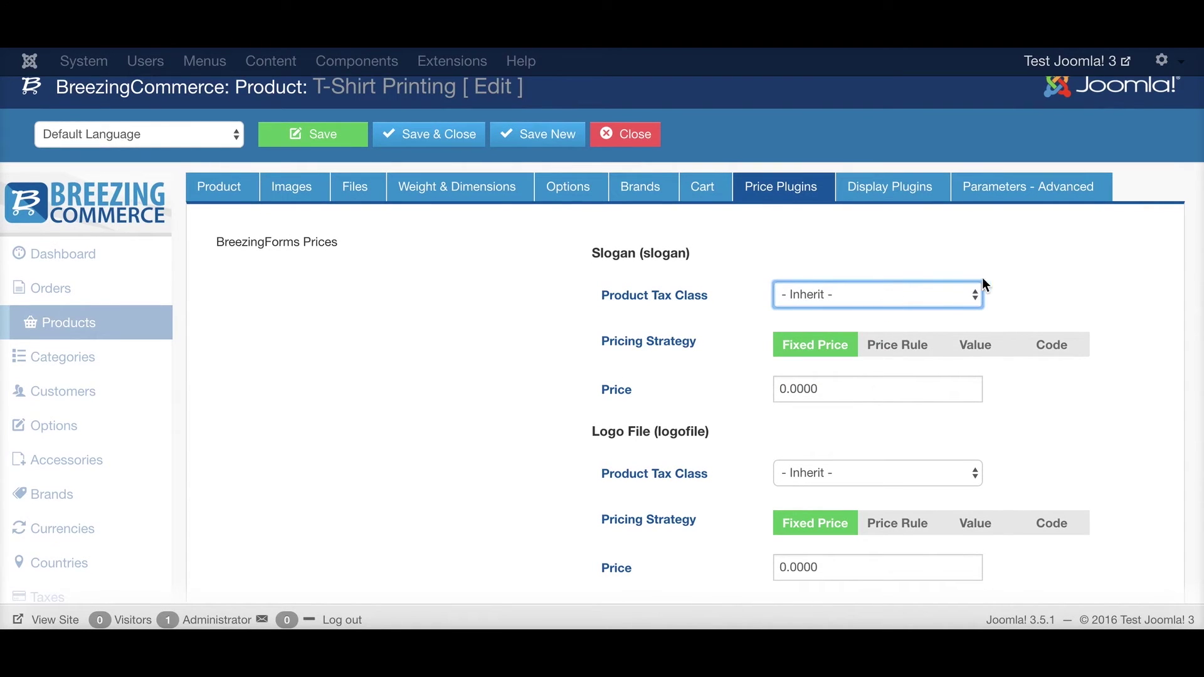
click(969, 295)
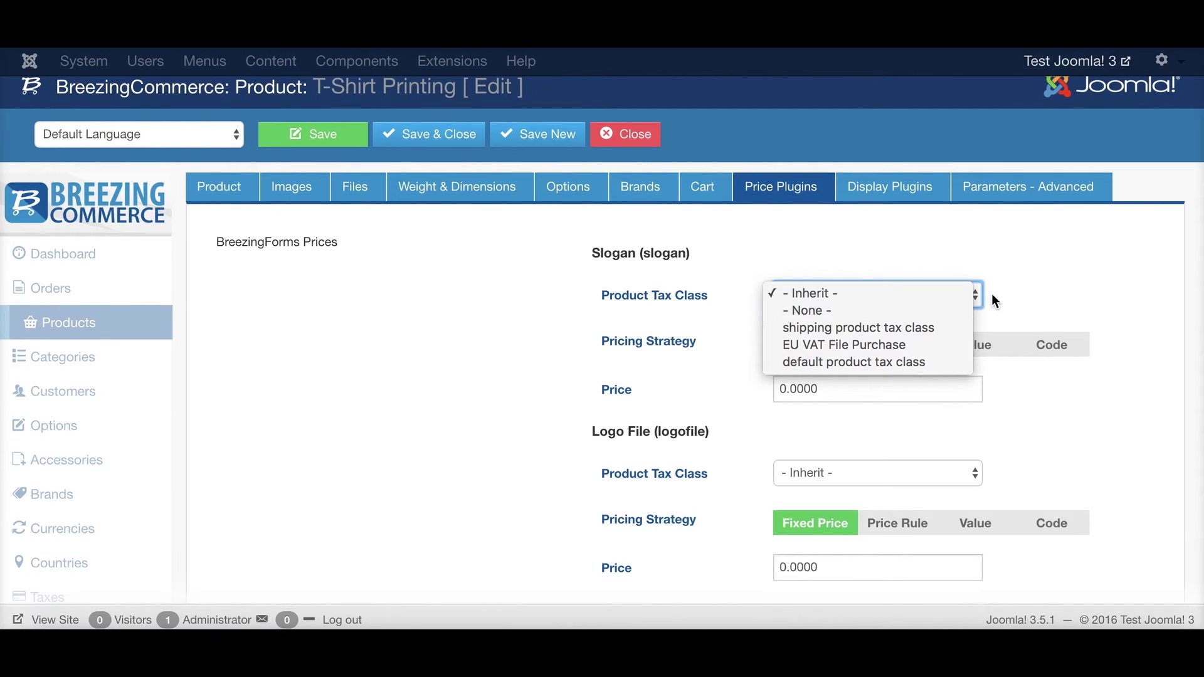
click(1009, 255)
scroll(1009, 254, down, 2)
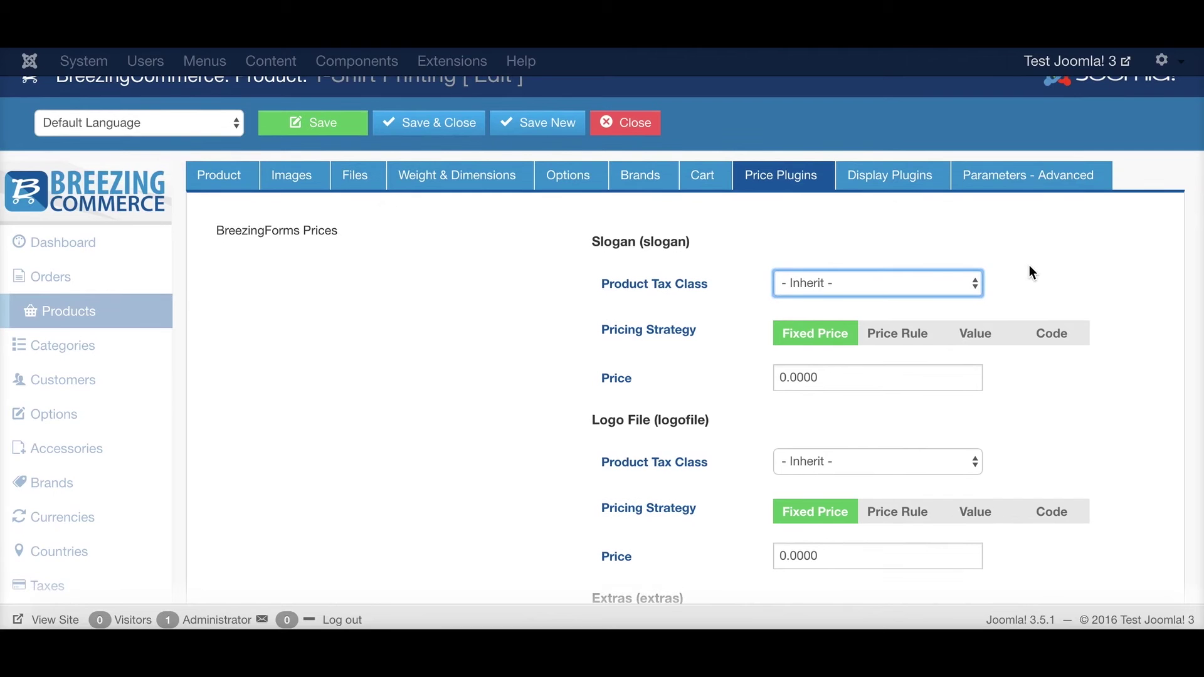
scroll(784, 326, down, 1)
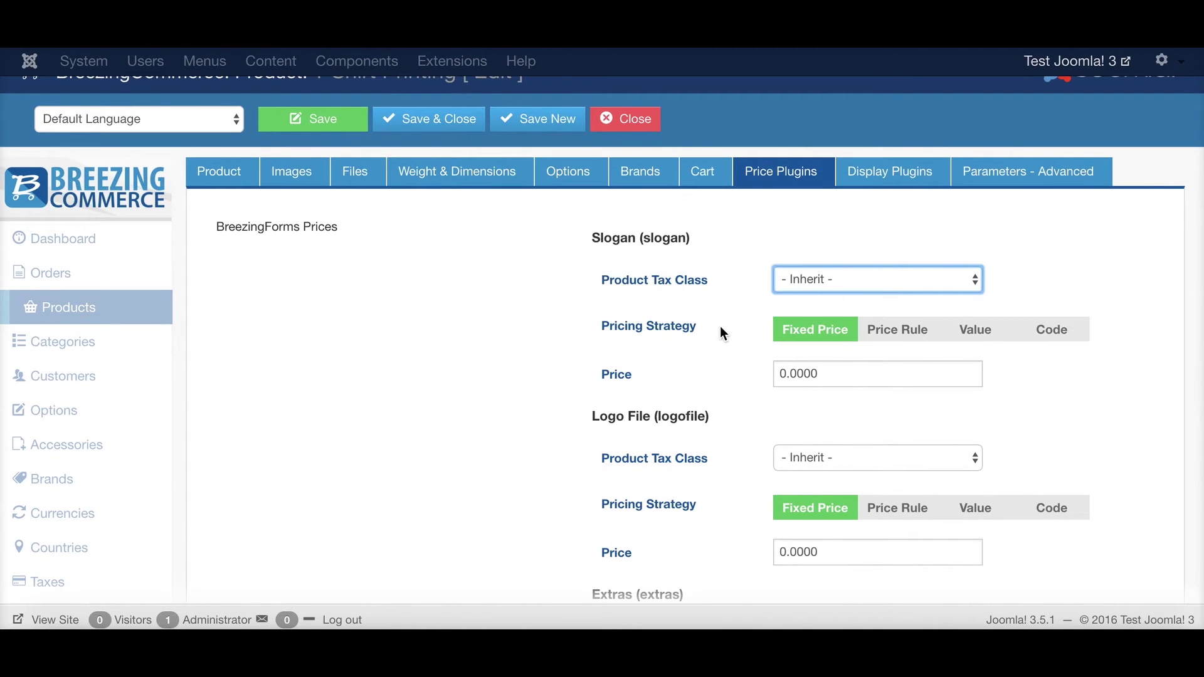
double_click(813, 364)
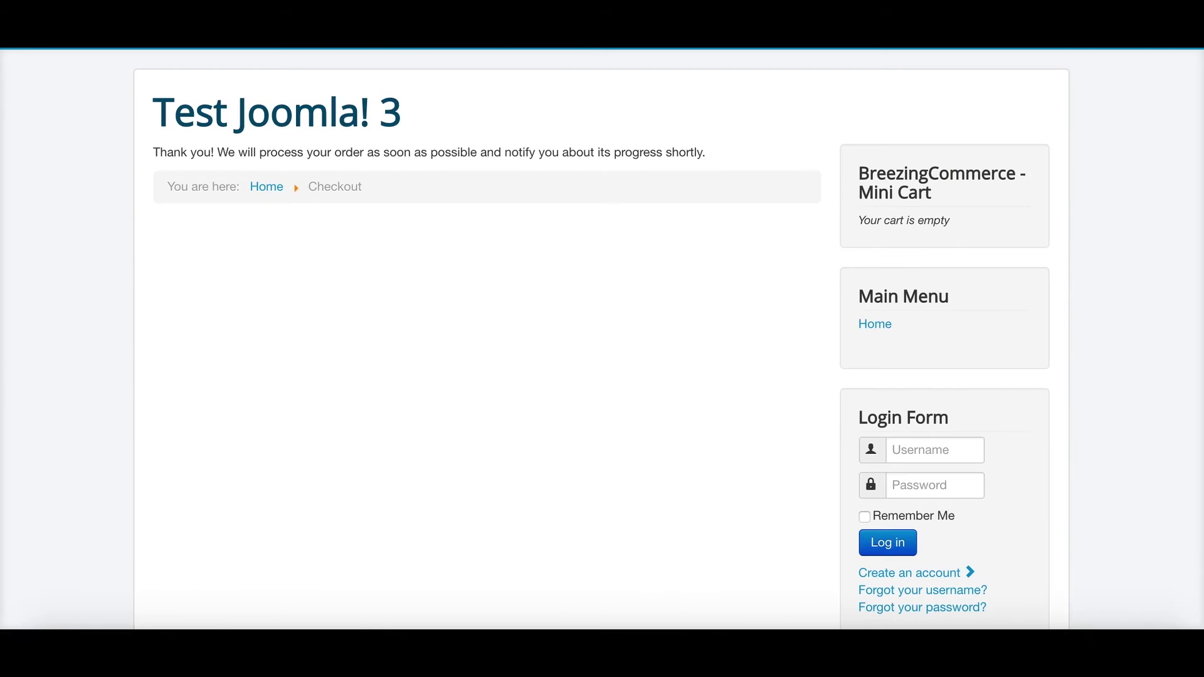
click(385, 116)
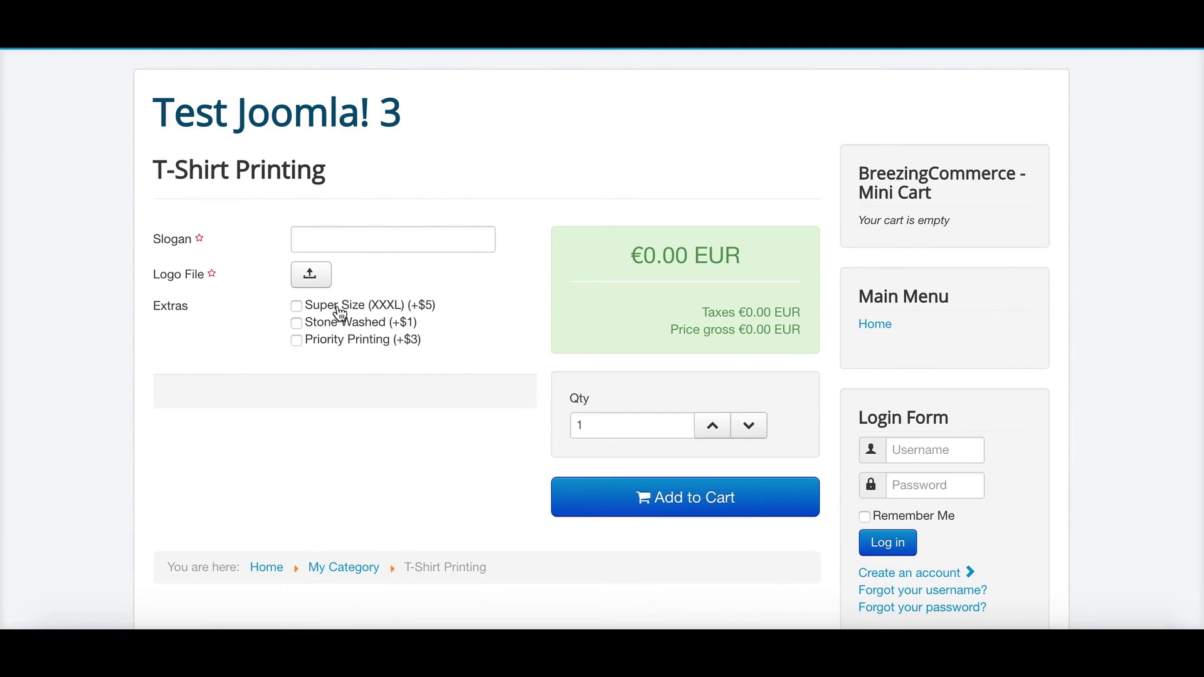
click(320, 231)
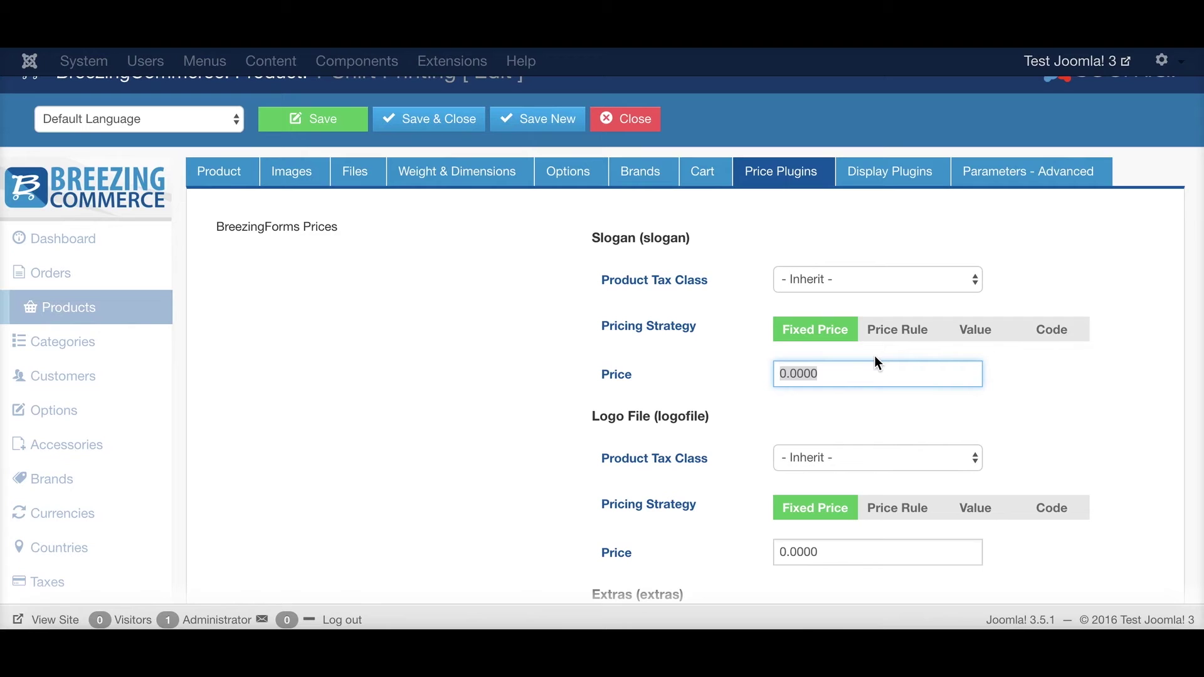
Enter 10 as the Slogan field's fixed price and save T-Shirt Printing
text(10)
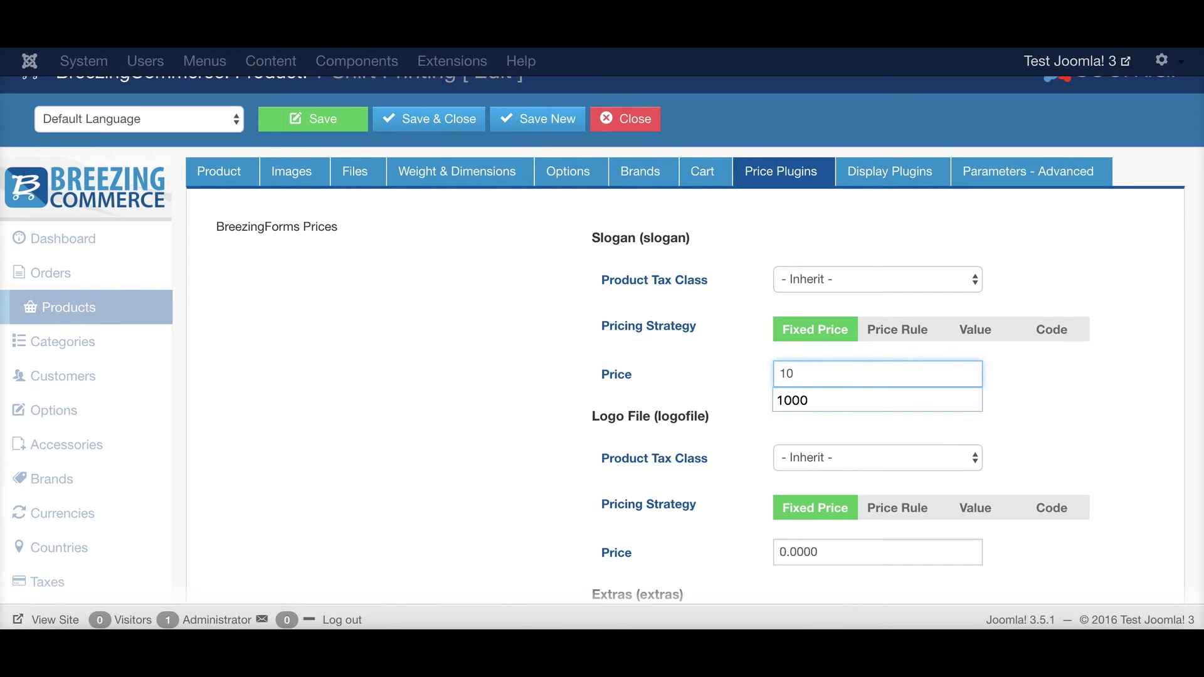
click(1014, 364)
scroll(875, 414, down, 1)
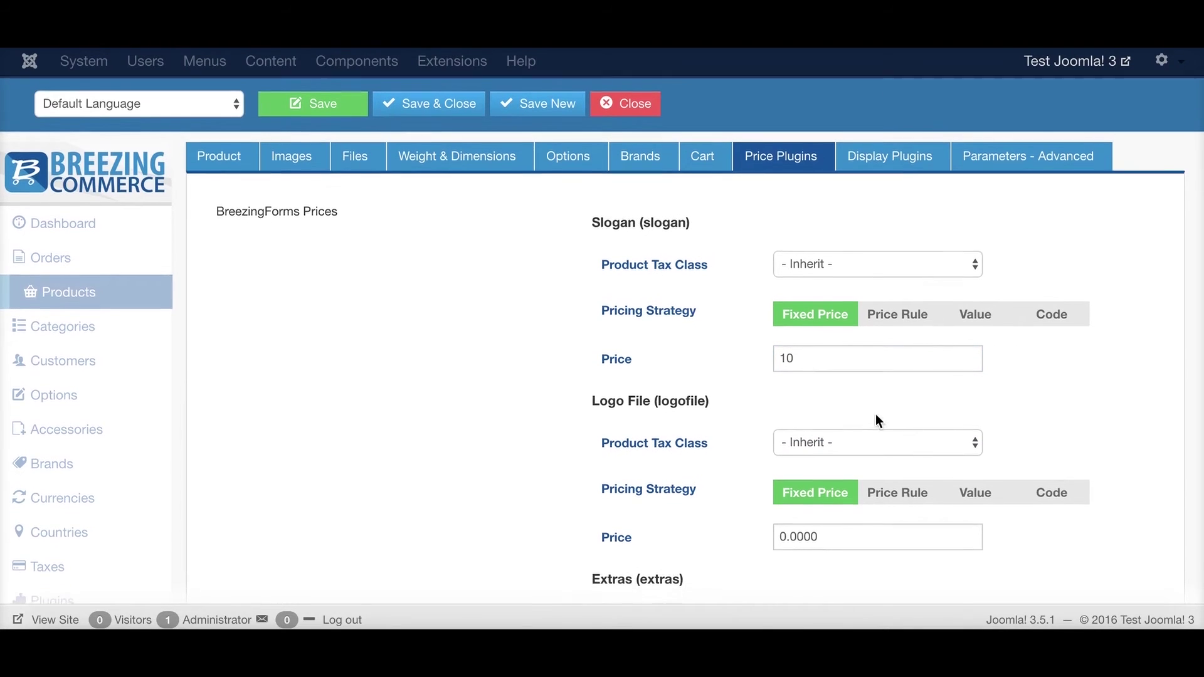
scroll(846, 388, up, 1)
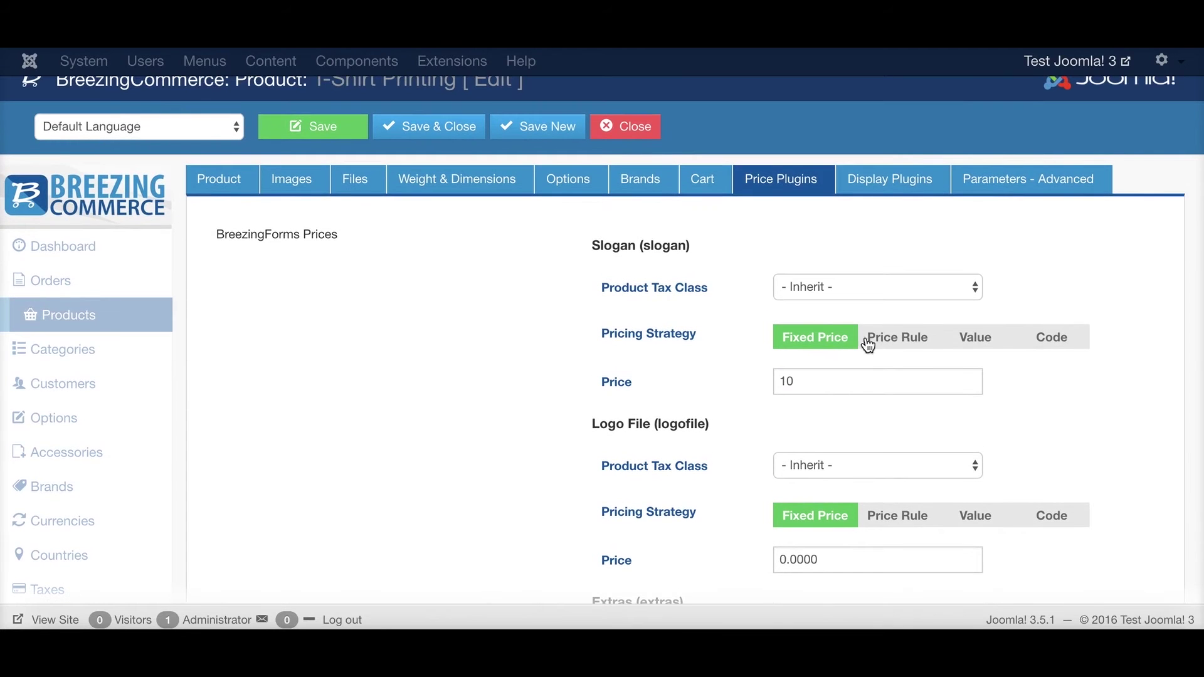
click(316, 126)
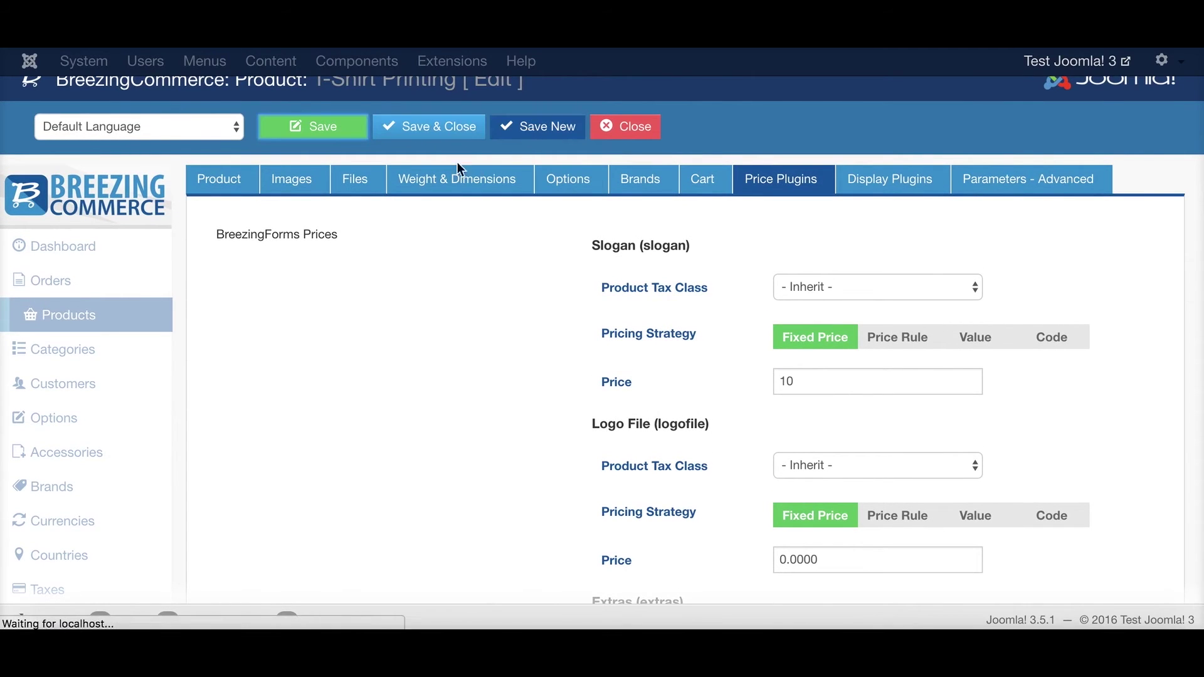
scroll(784, 401, down, 2)
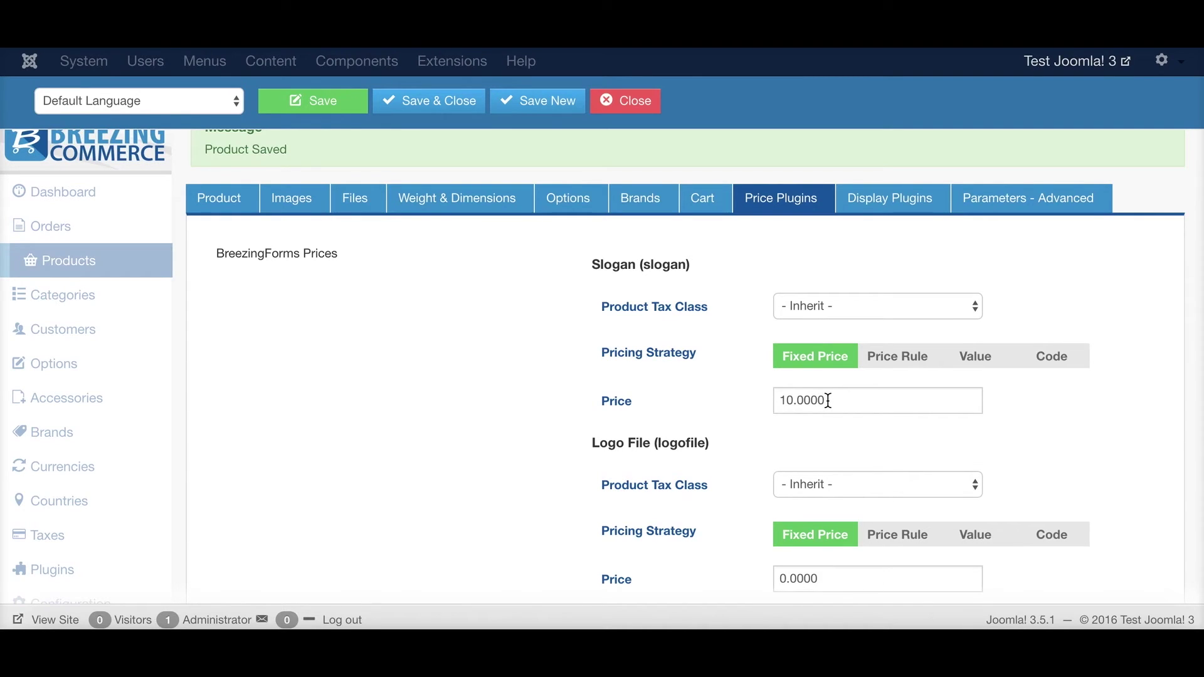
scroll(712, 389, down, 1)
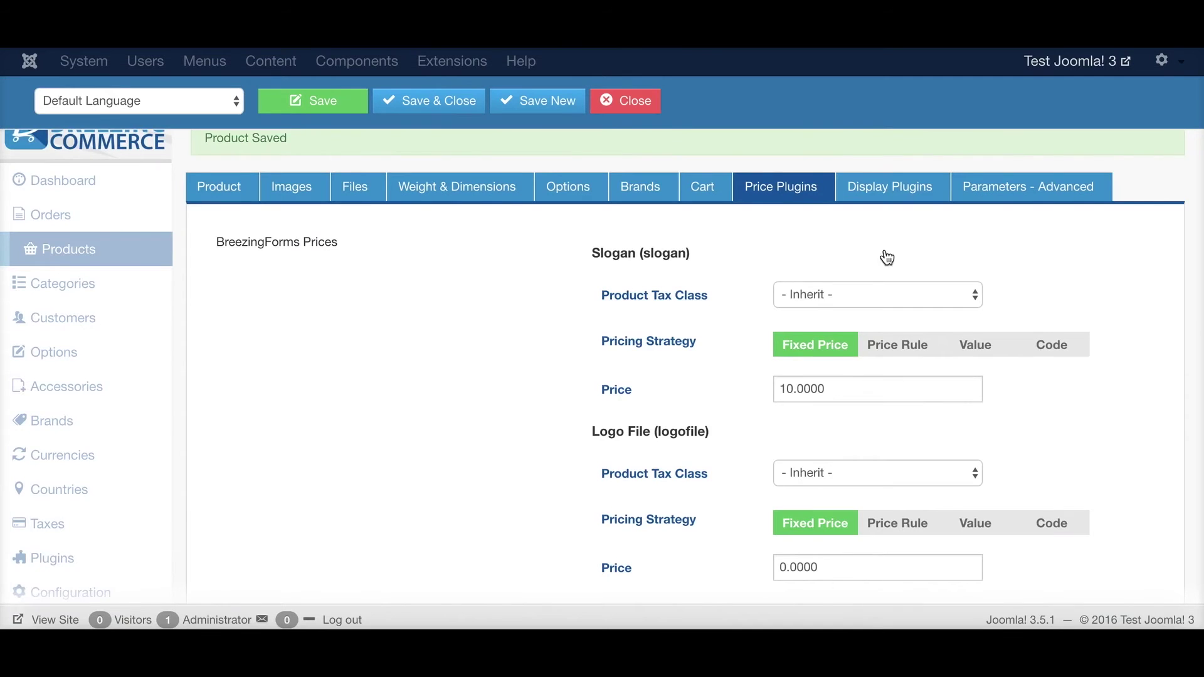
scroll(914, 314, down, 1)
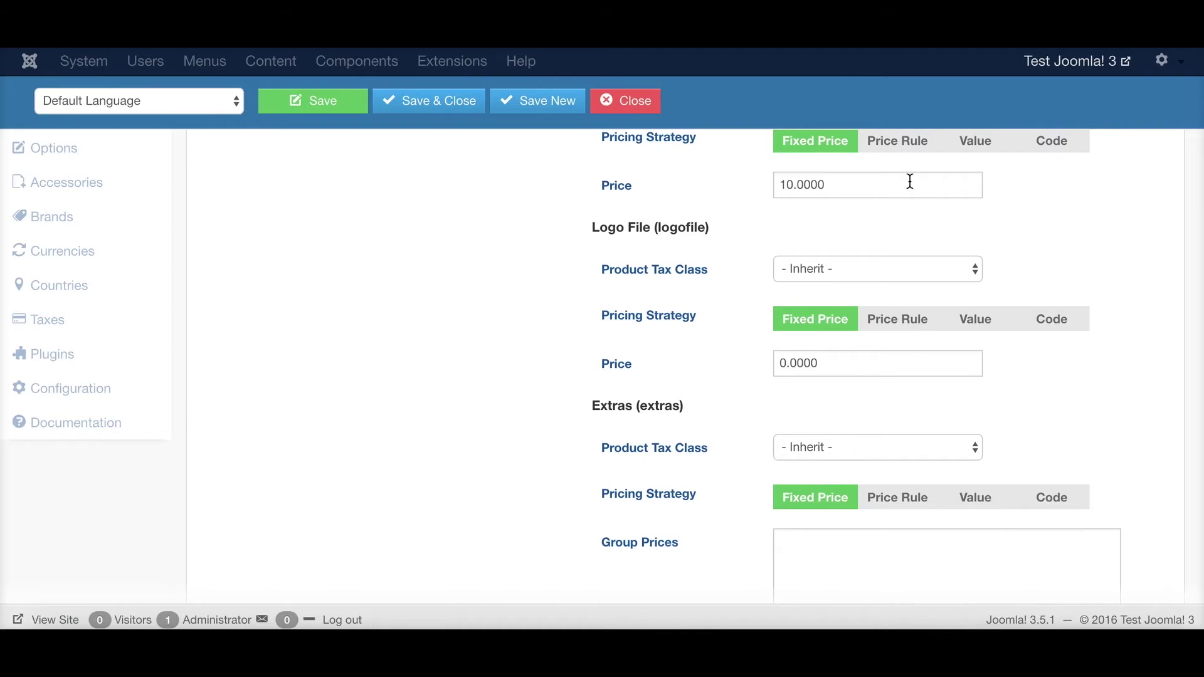
Select and copy the three Extras option labels on the storefront T-Shirt page
scroll(909, 182, down, 1)
scroll(902, 236, down, 1)
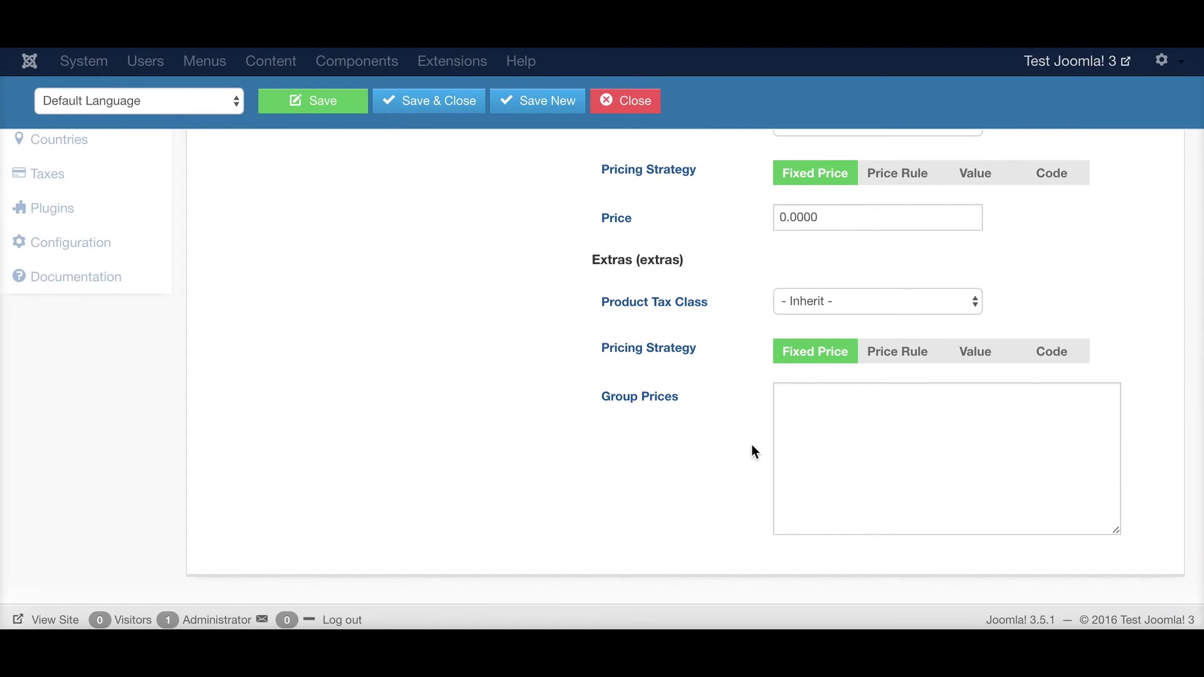
scroll(739, 439, up, 1)
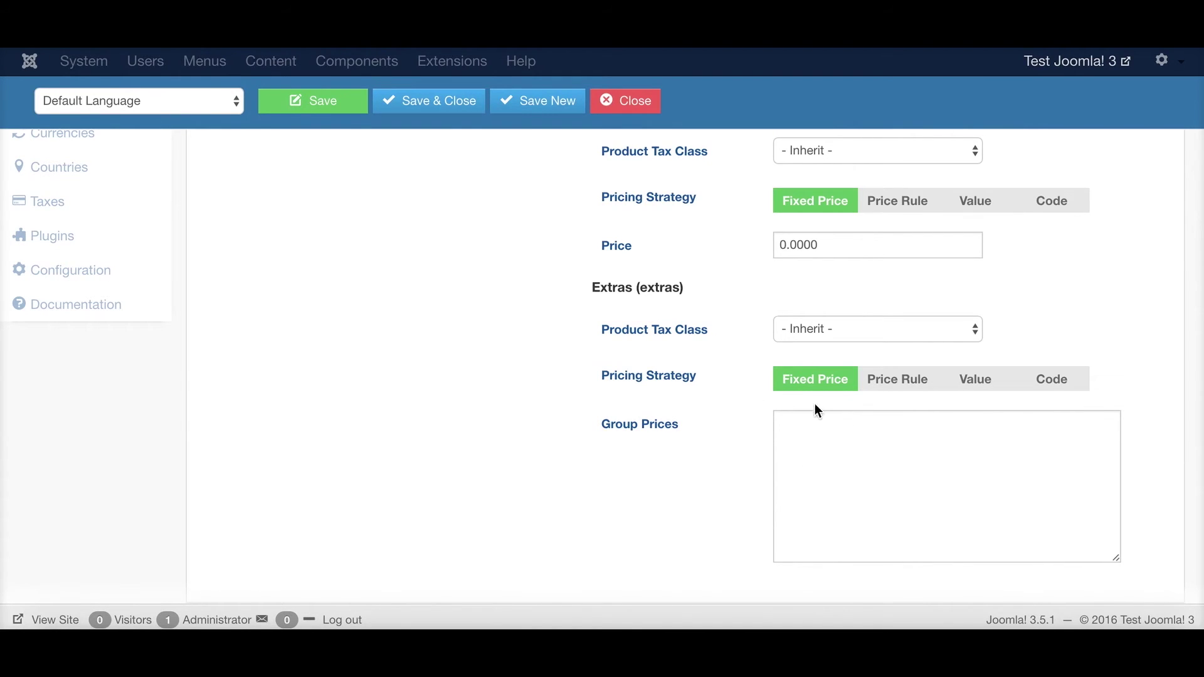
click(817, 445)
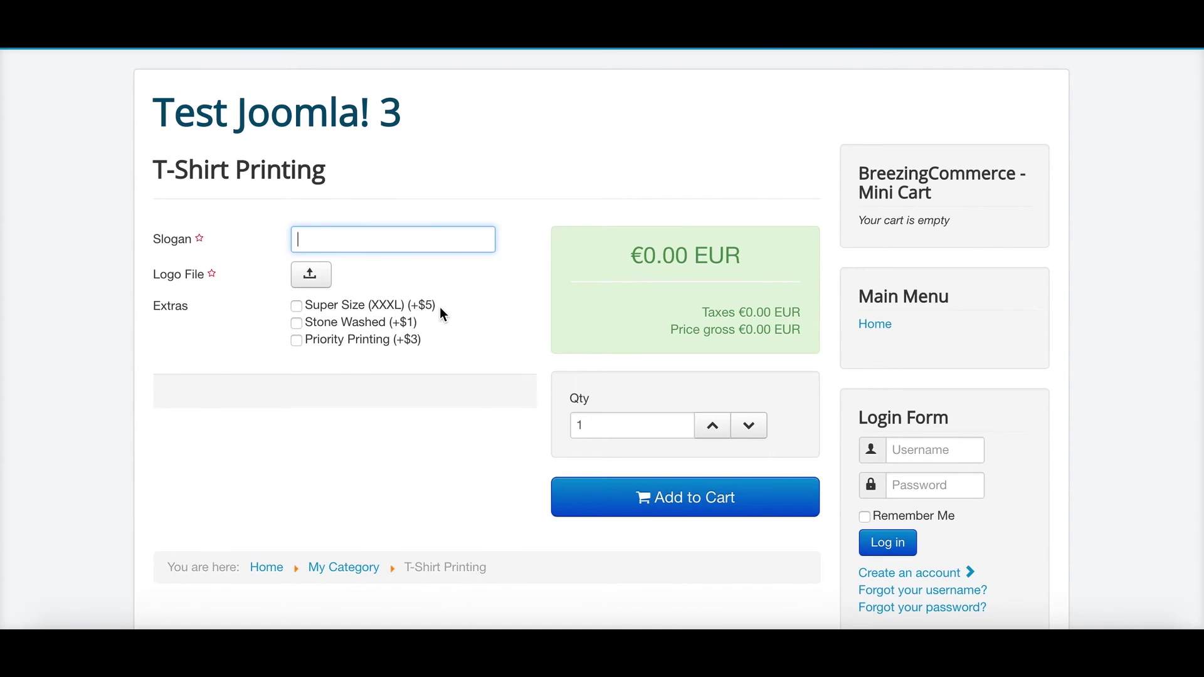
drag(441, 311, 342, 312)
click(470, 310)
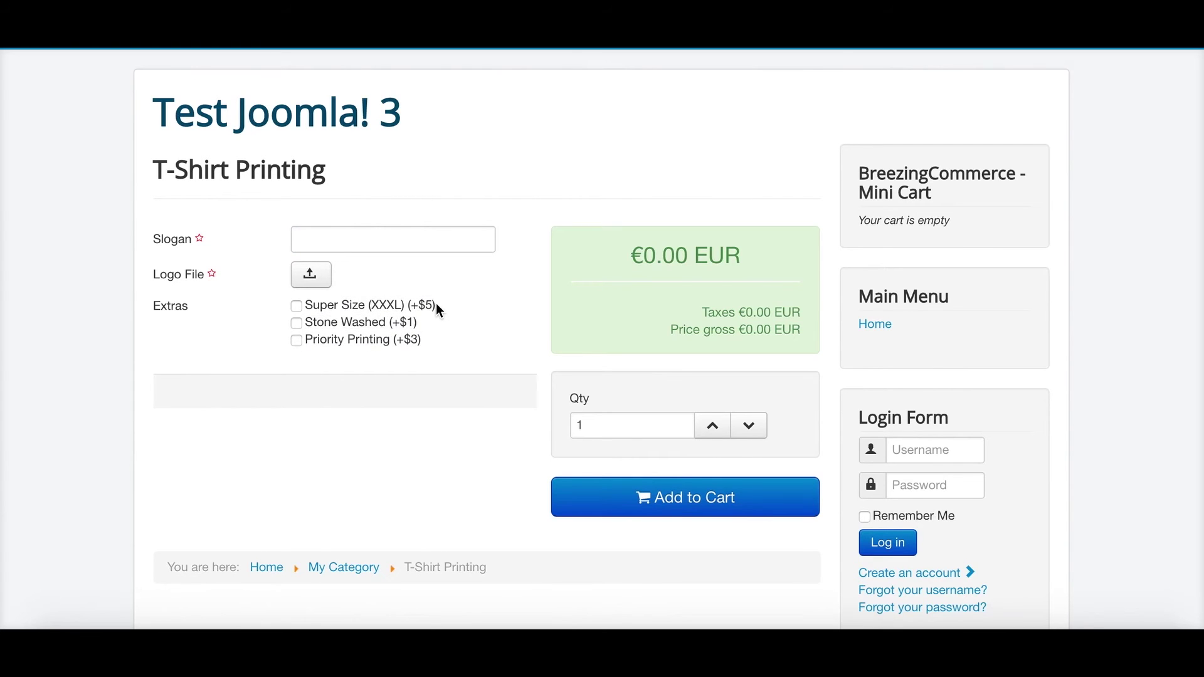
mouse_move(439, 311)
mouse_down()
mouse_move(309, 319)
mouse_move(443, 300)
mouse_up()
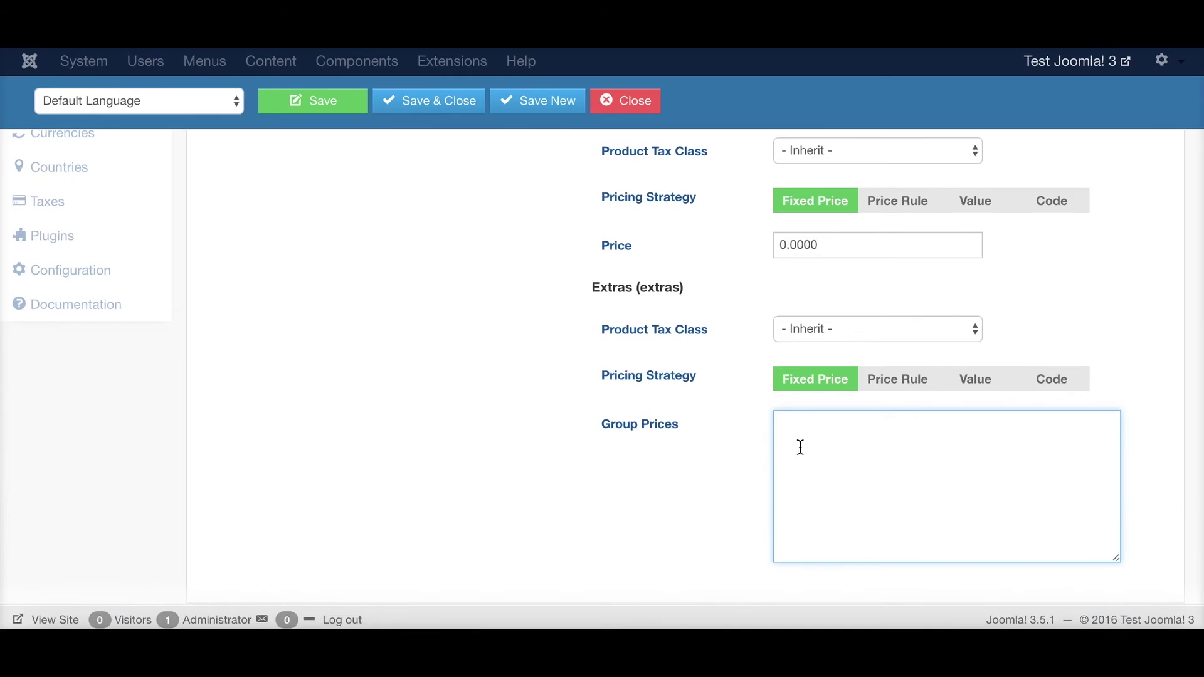
Paste the Extras labels as group prices Super Size 5, Stone Washed 1, Priority Printing 3, and save
text(Super Size (XXXL) (+$5) Stone Washed (+$1) Priority Printing (+$3))
click(935, 422)
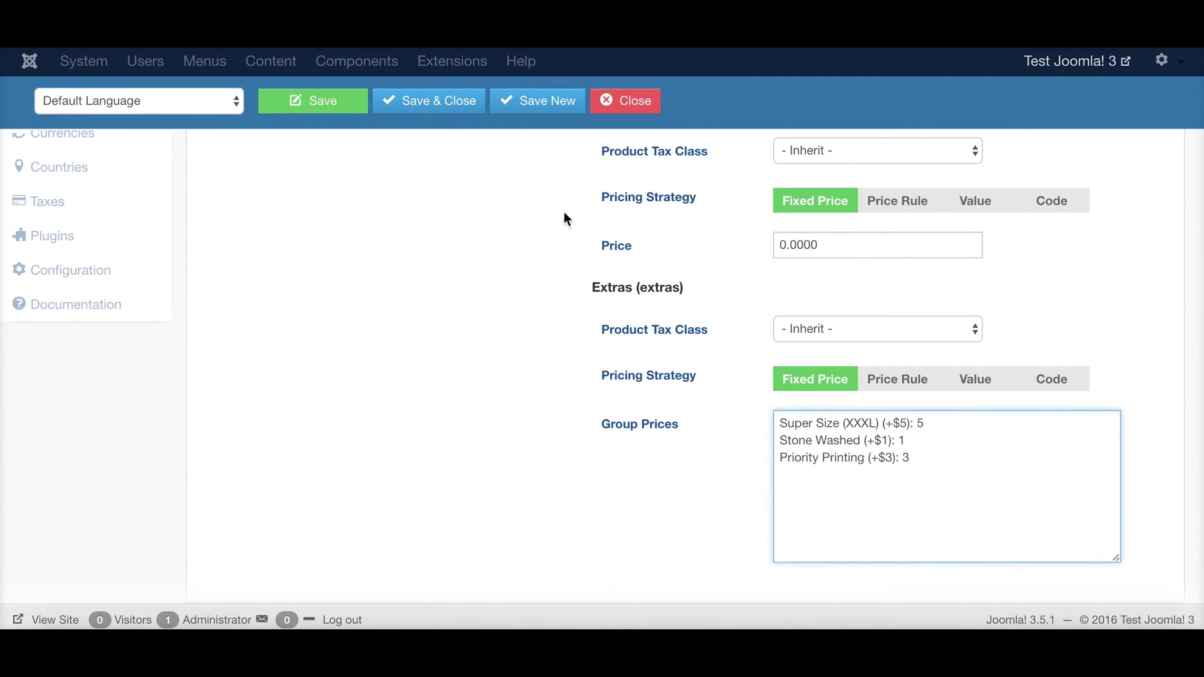
scroll(741, 457, up, 5)
scroll(739, 417, down, 3)
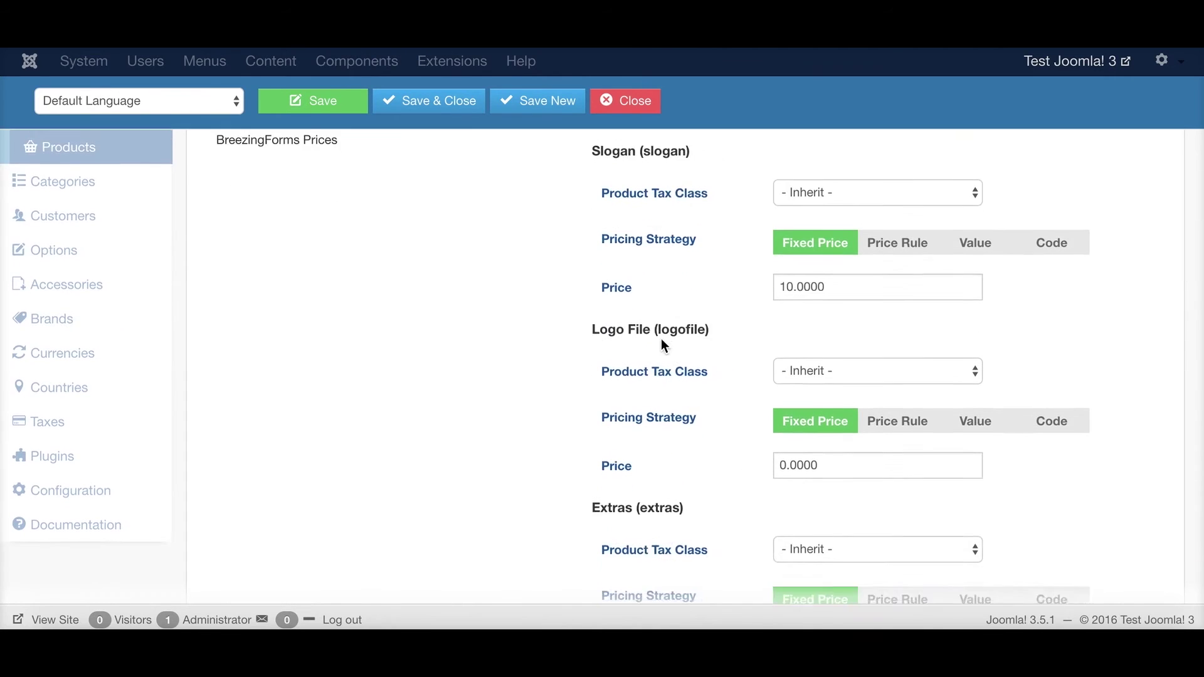
scroll(692, 257, up, 1)
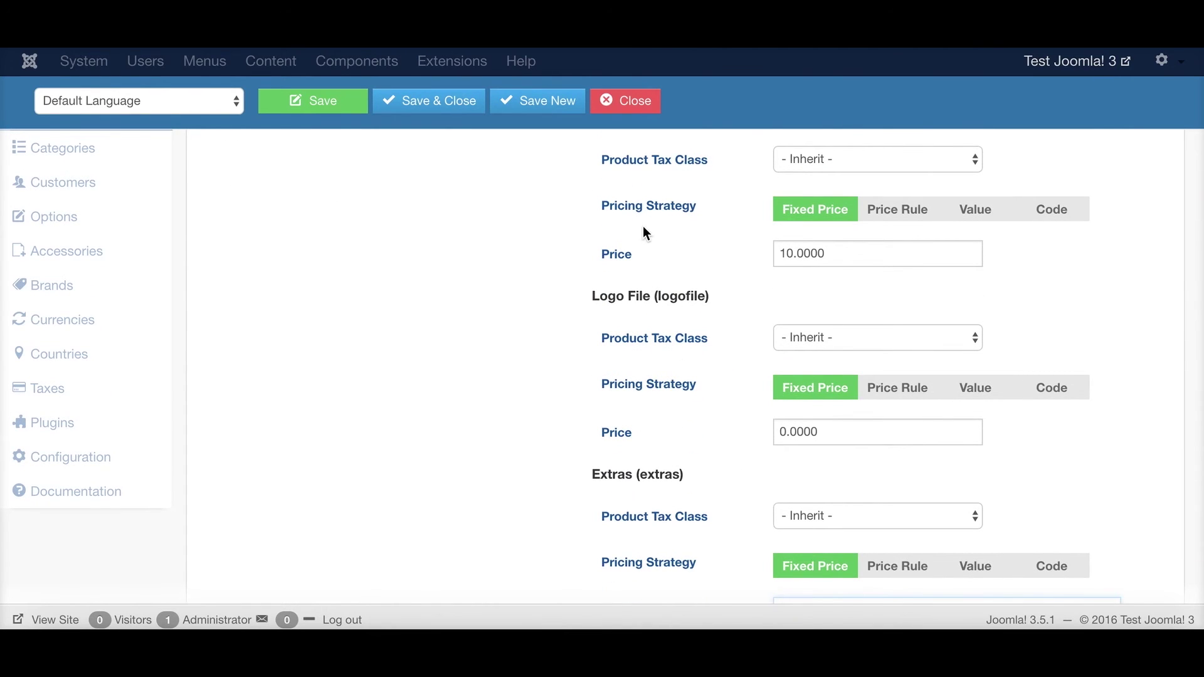
scroll(627, 263, up, 1)
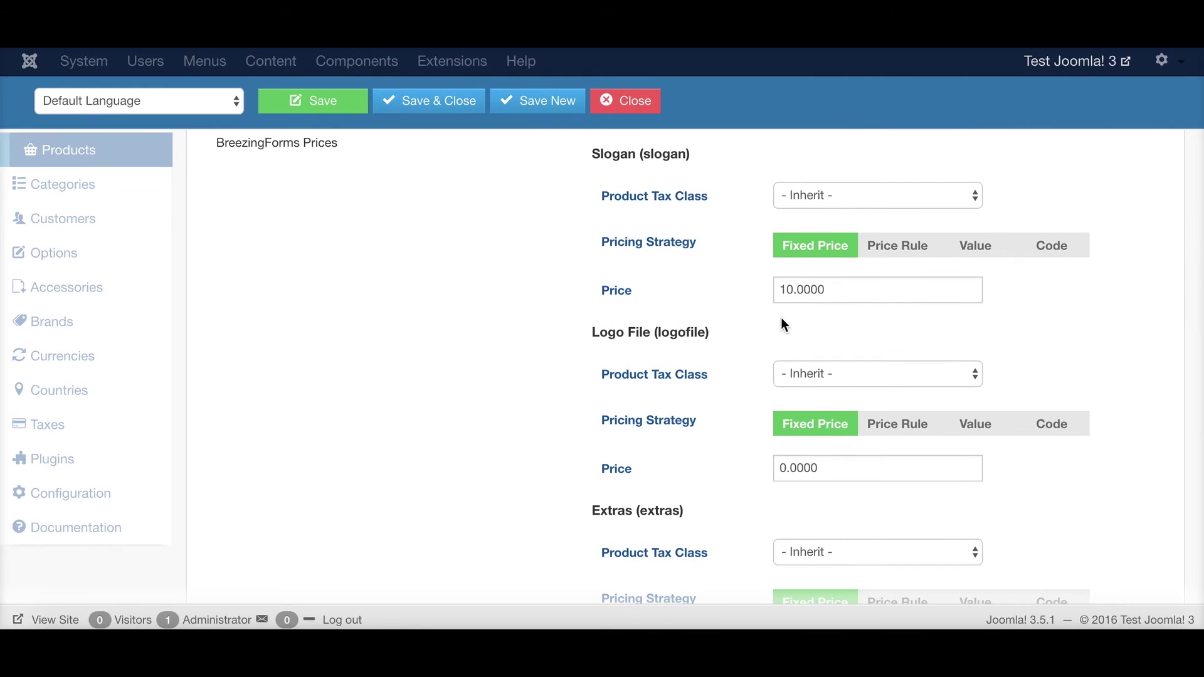
scroll(821, 288, down, 5)
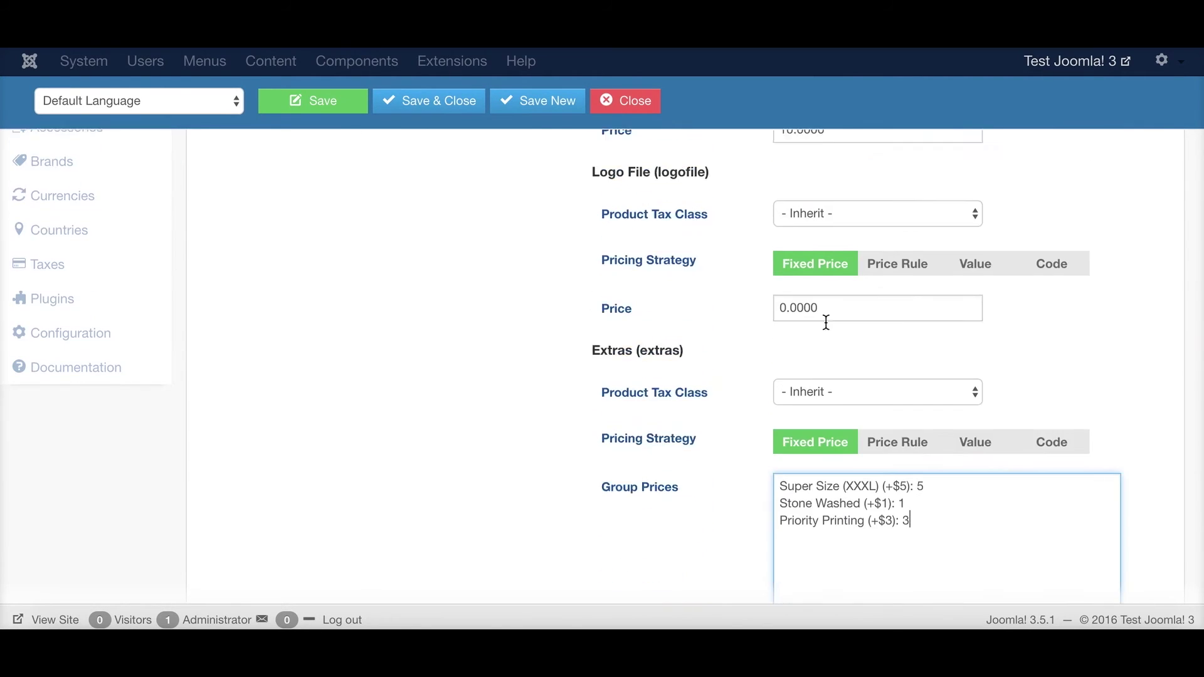
click(625, 391)
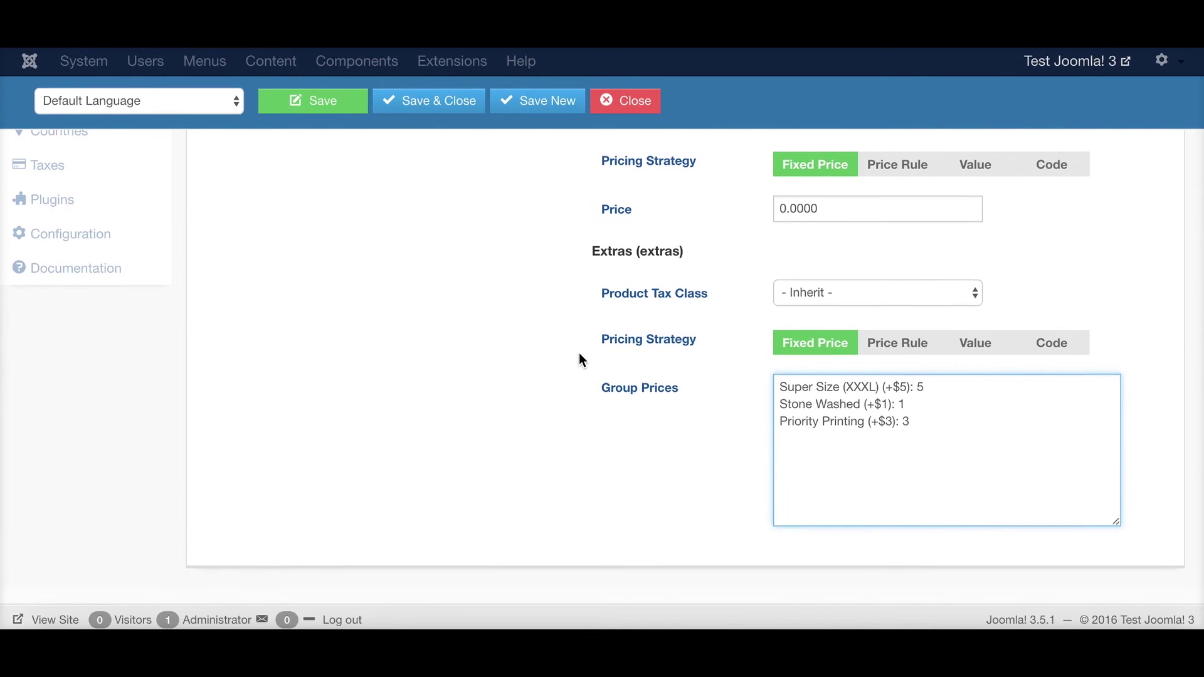
scroll(578, 352, up, 3)
click(331, 112)
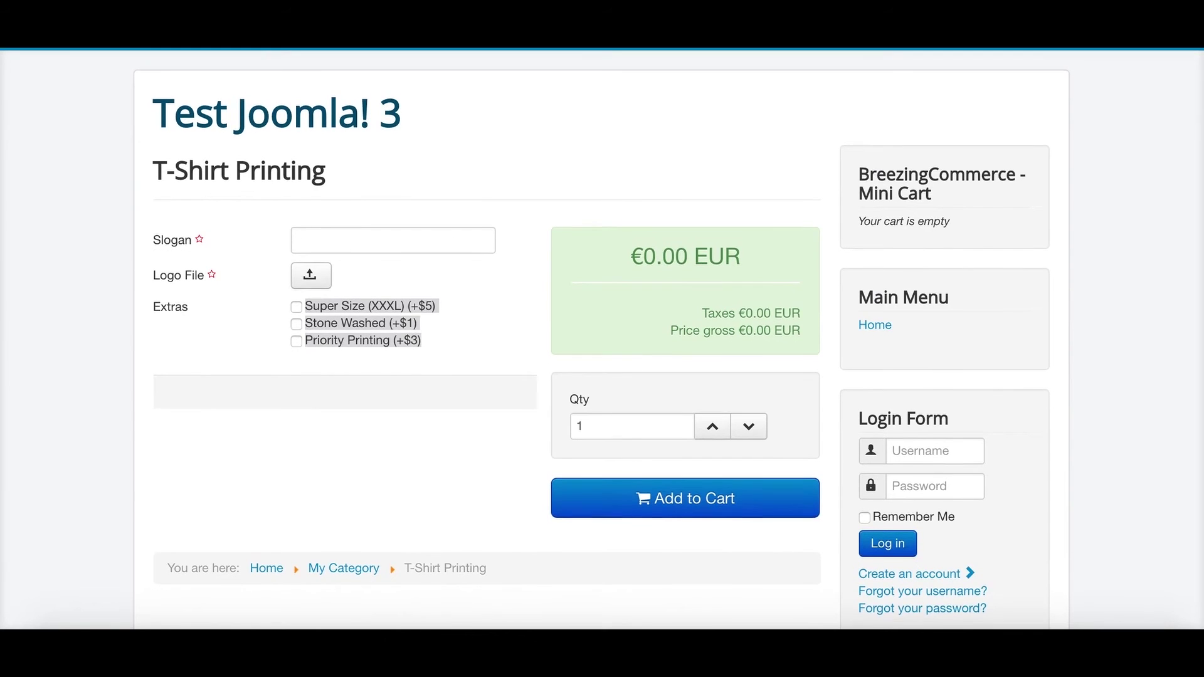
Enter the slogan 'I am a slogan' and tick Super Size, Stone Washed and Priority Printing
click(390, 237)
text(I am)
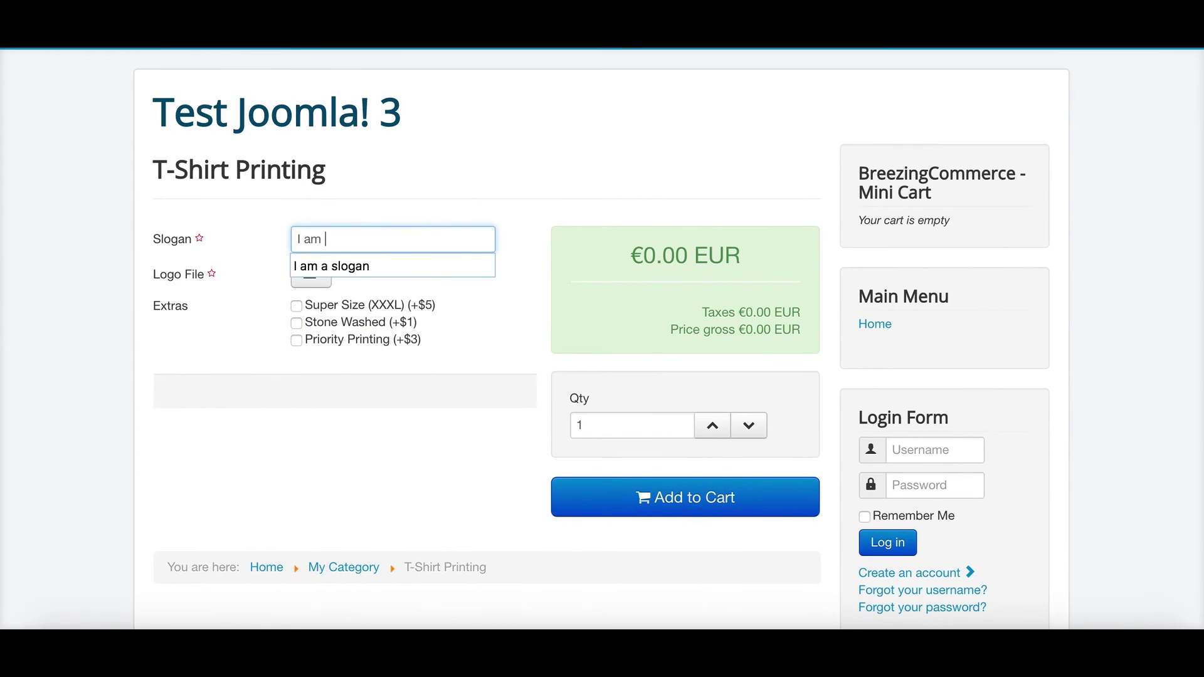
key(Down)
key(Return)
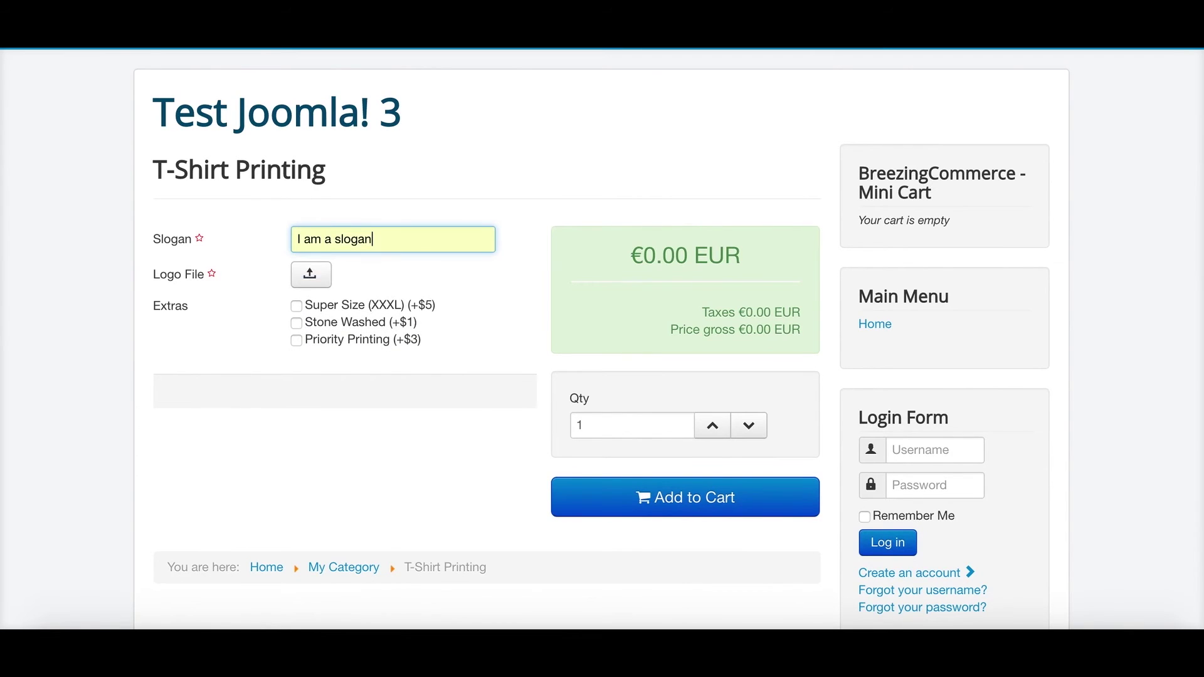
click(297, 306)
click(297, 323)
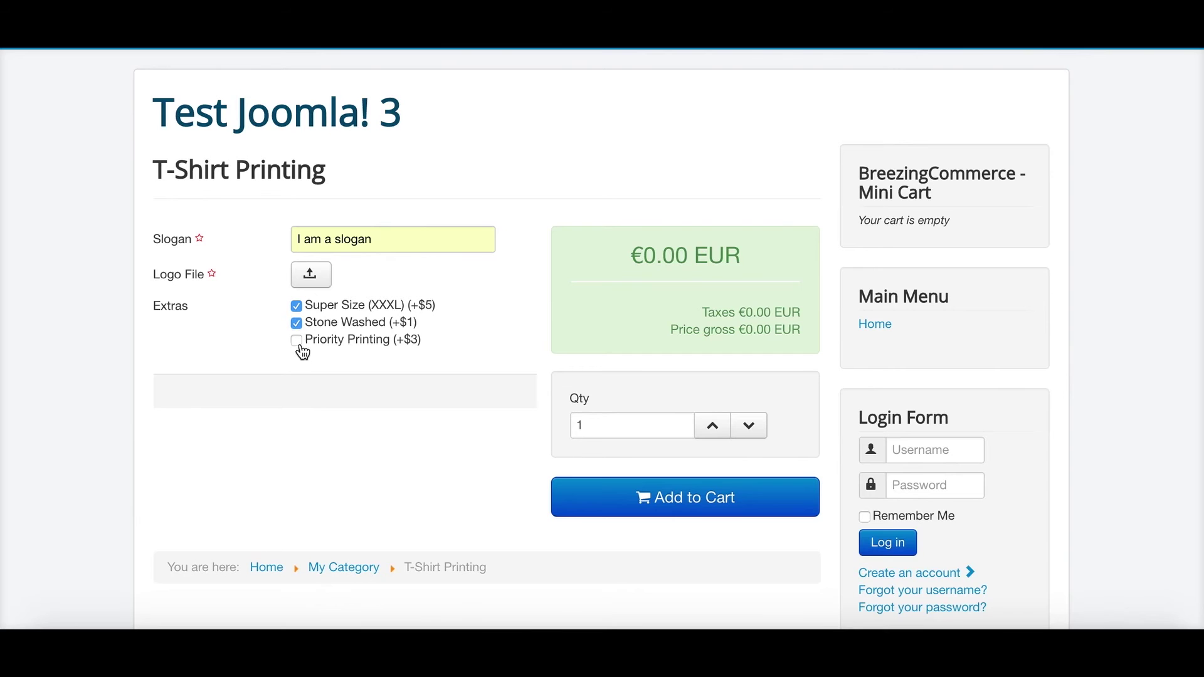
click(296, 340)
click(671, 510)
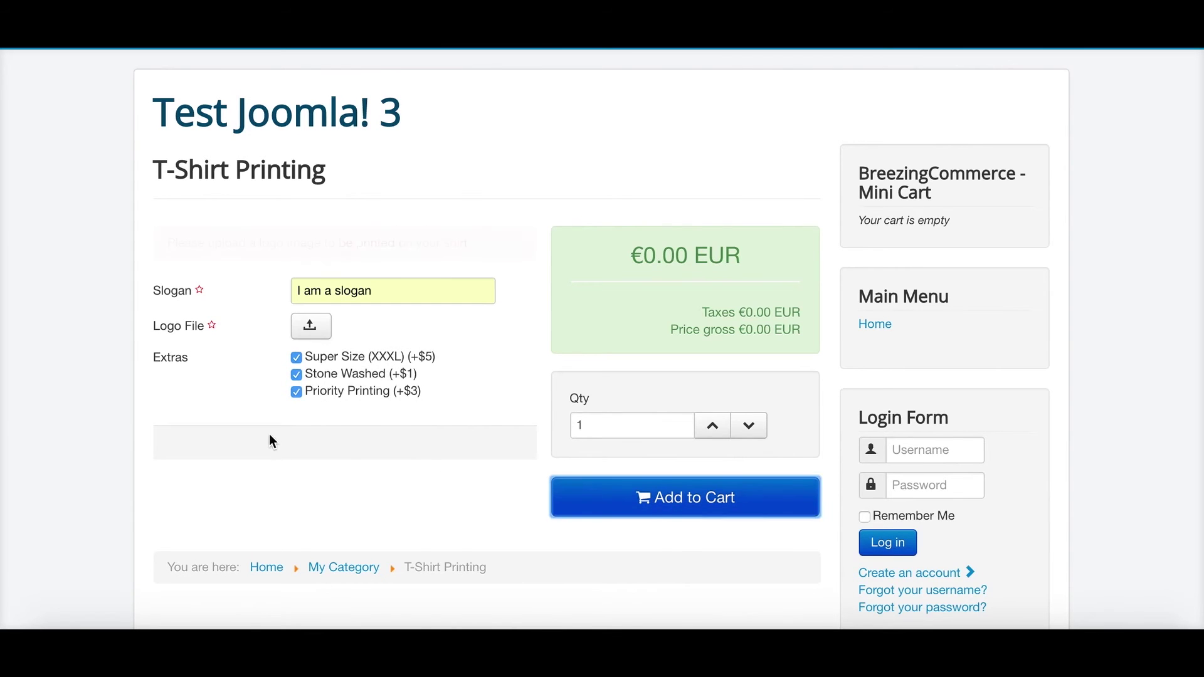
Upload the PNG logo from the Desktop and add the shirt to the cart
click(318, 335)
click(581, 70)
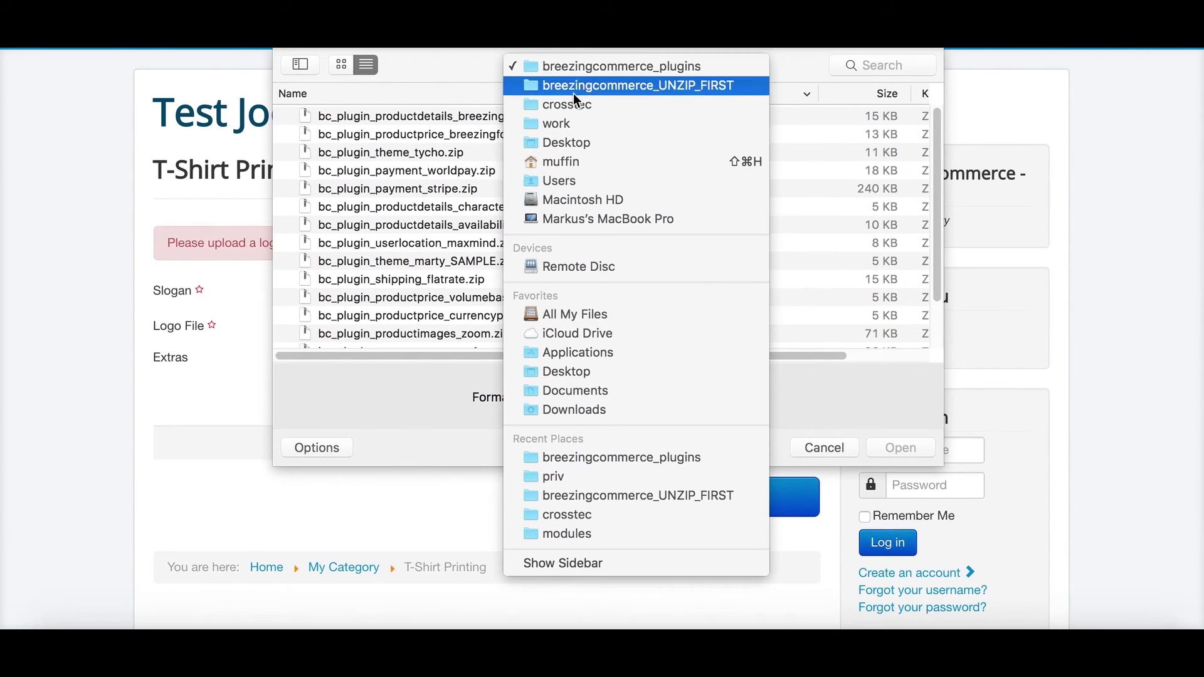
click(574, 140)
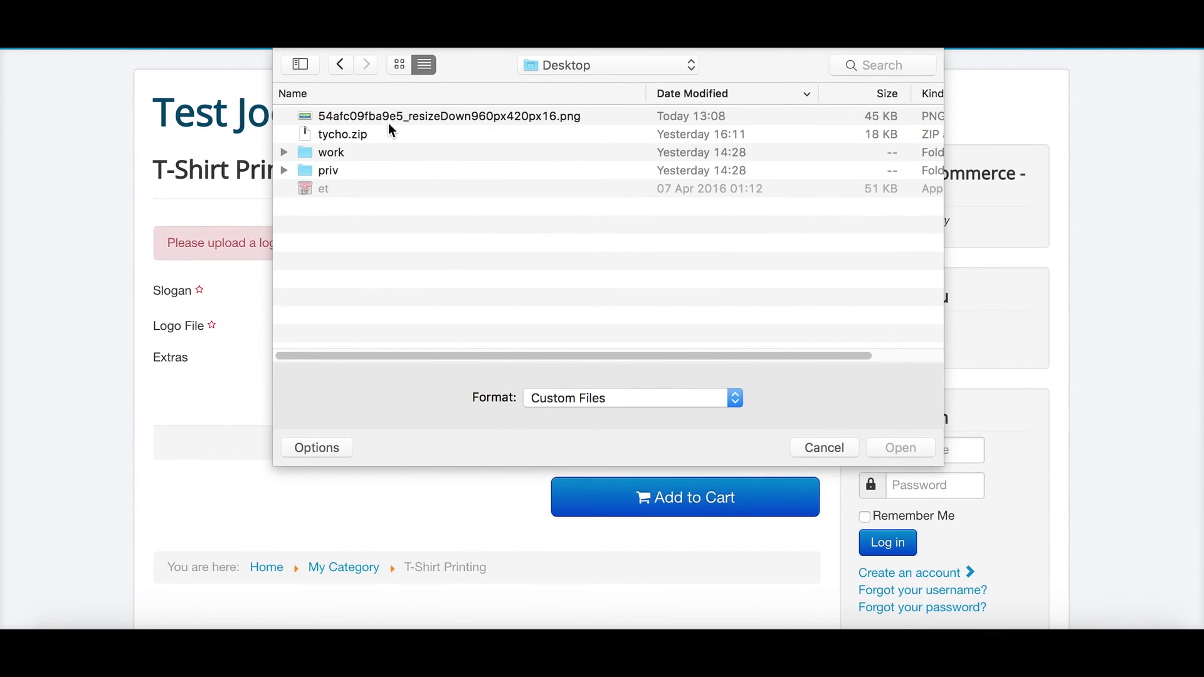
double_click(392, 116)
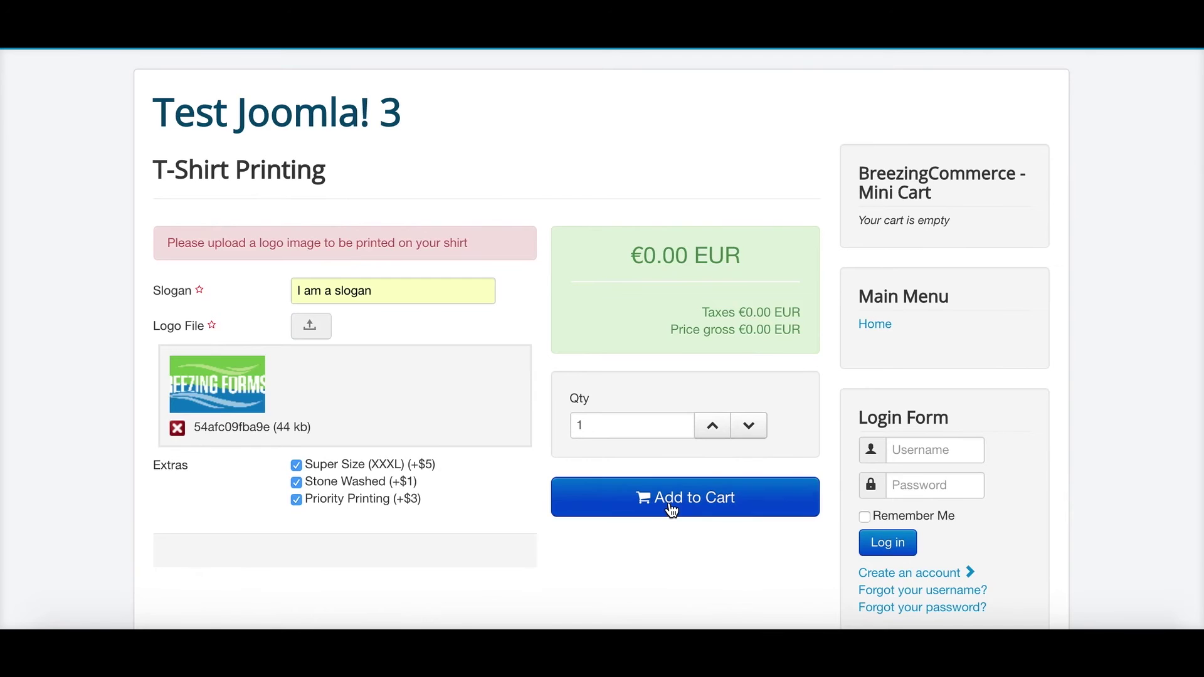
click(671, 508)
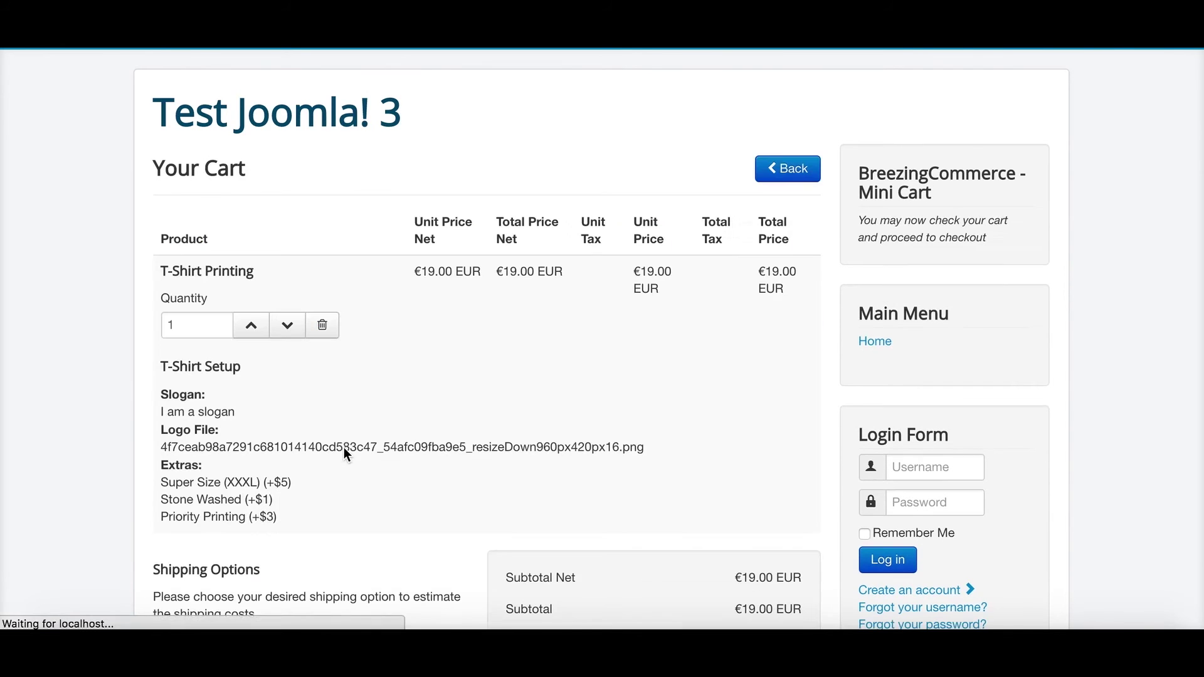
Apply €10.00 Regular Shipping so the cart's Grand Total reads €29.00 EUR
scroll(400, 416, down, 2)
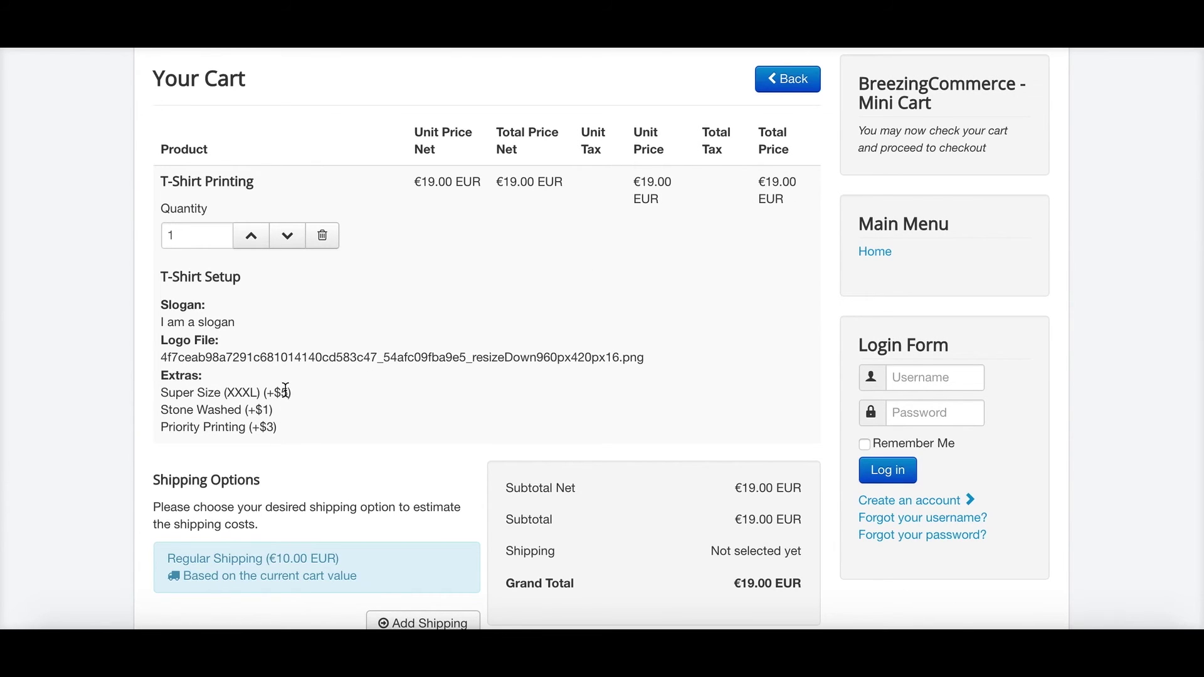
scroll(736, 275, down, 2)
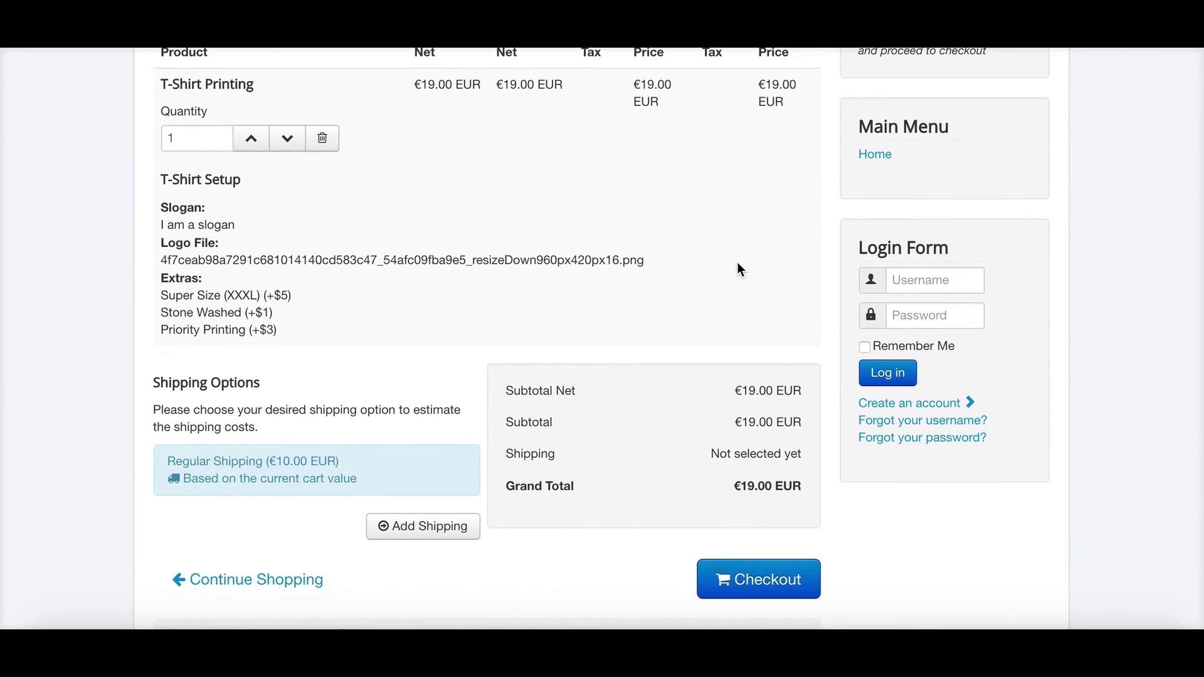
click(419, 532)
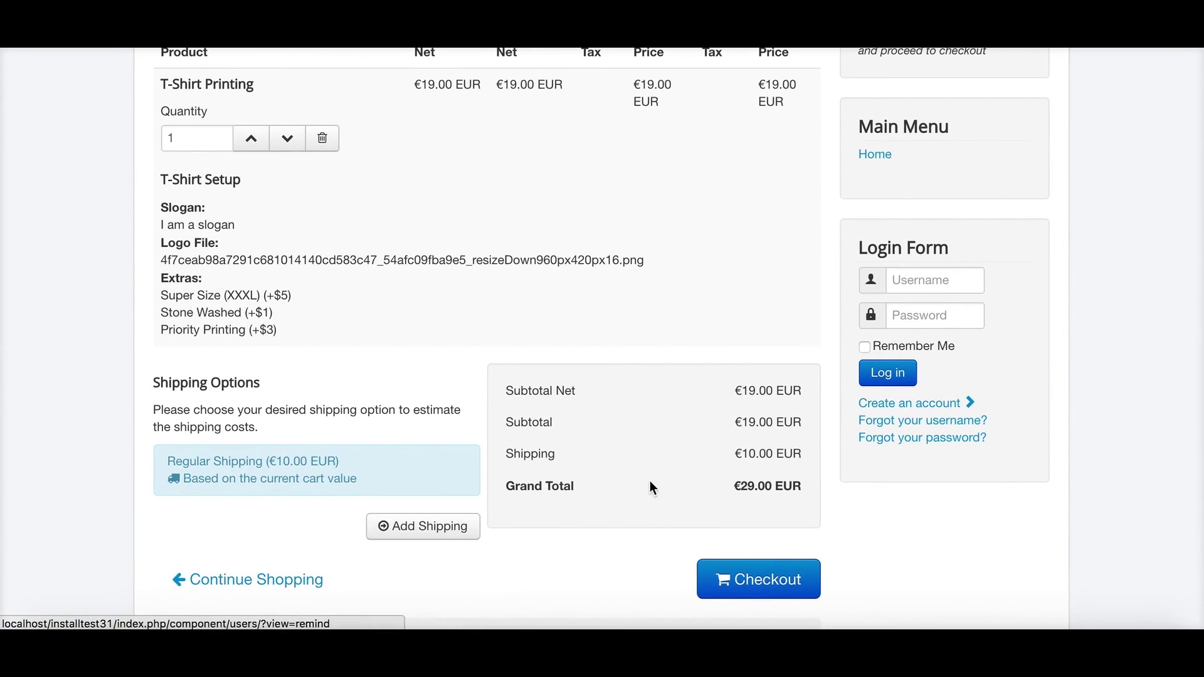
scroll(783, 311, down, 1)
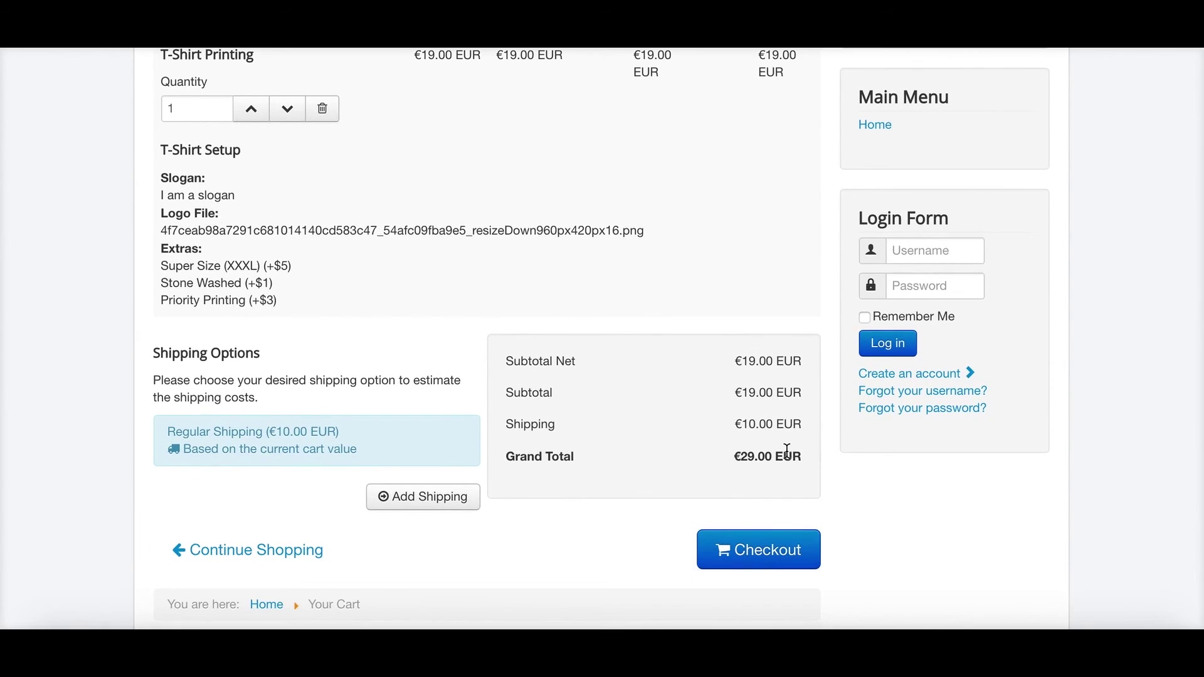
Check out as a guest and submit autofilled billing details
click(740, 563)
scroll(325, 489, down, 2)
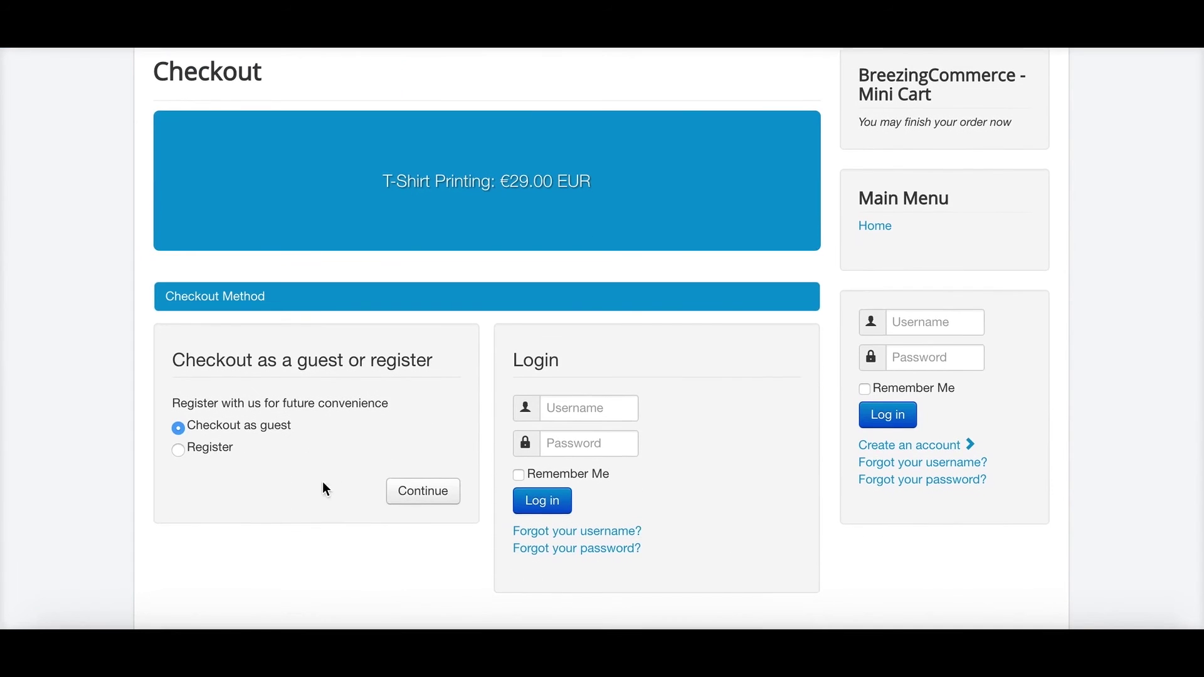
click(421, 495)
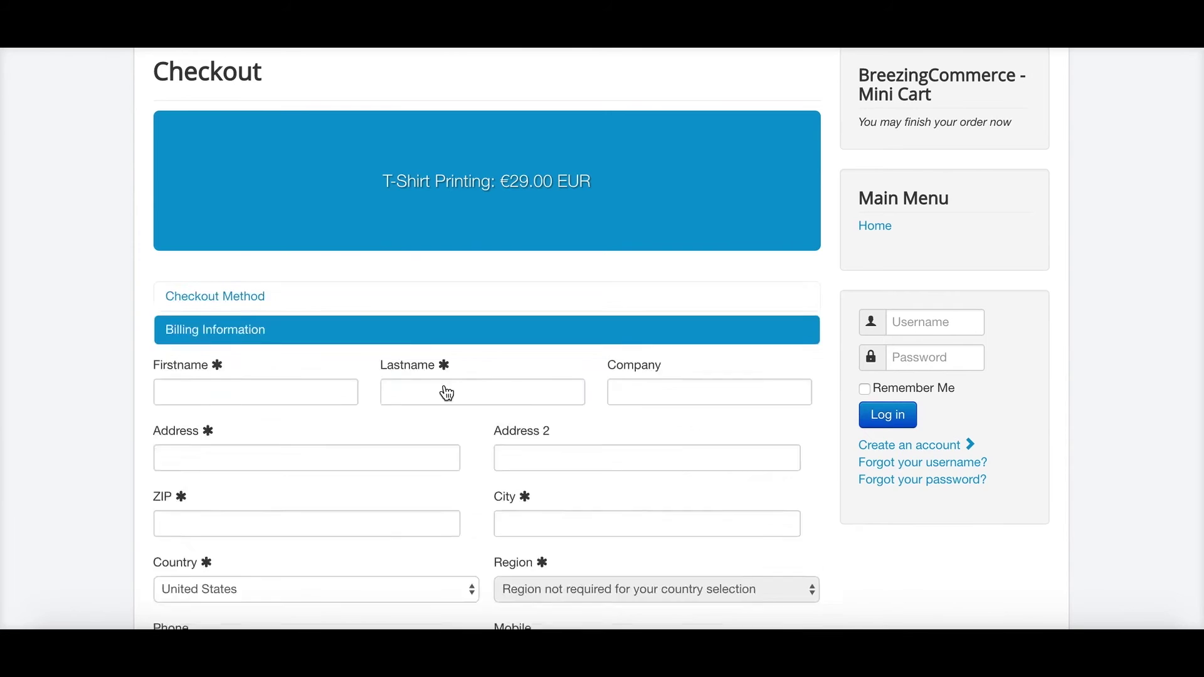
click(293, 119)
click(296, 146)
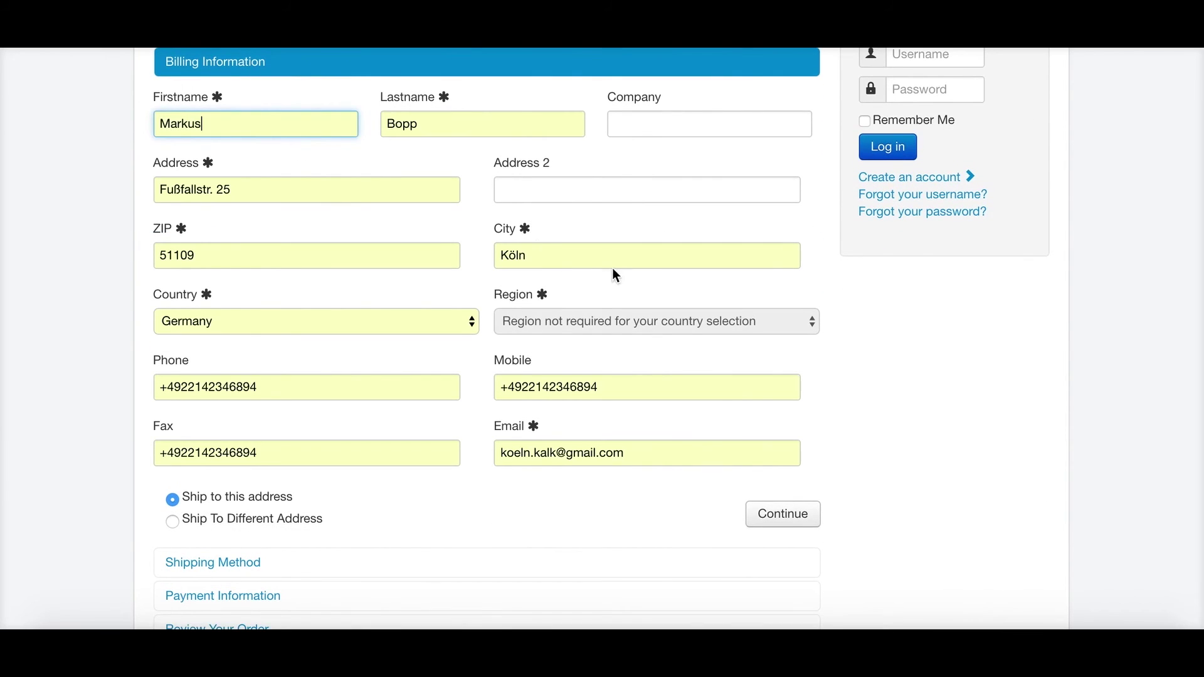
click(774, 515)
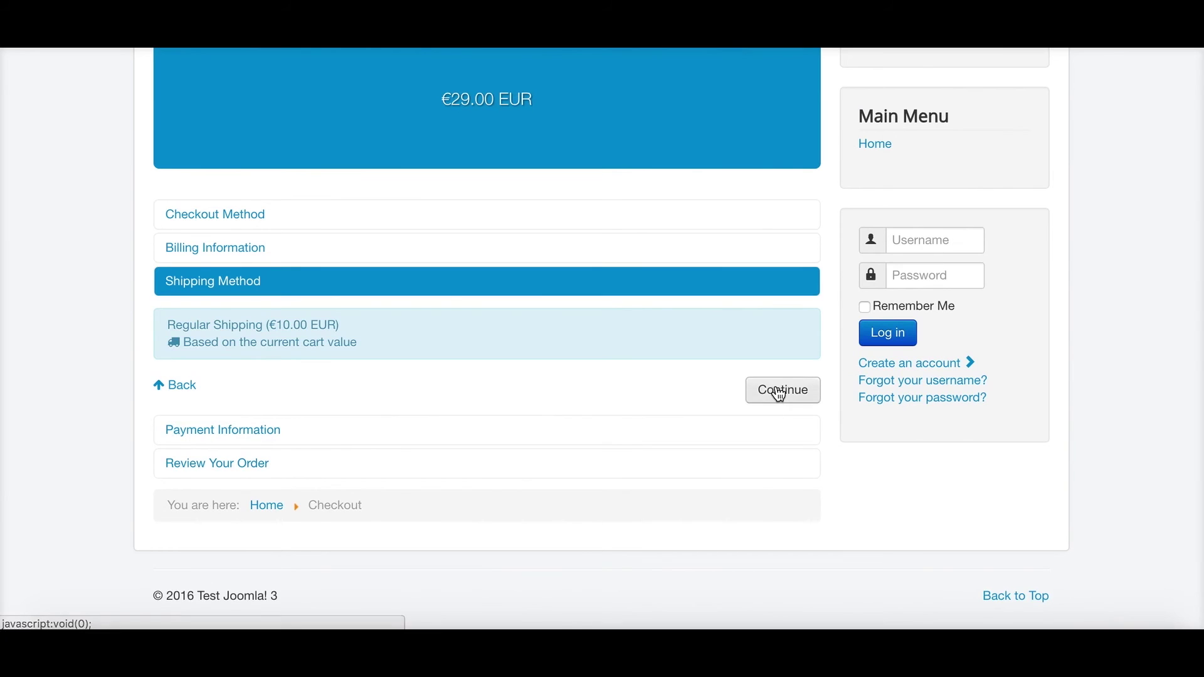
Confirm regular shipping and payment, accept the terms, and place the €29.00 order
click(776, 389)
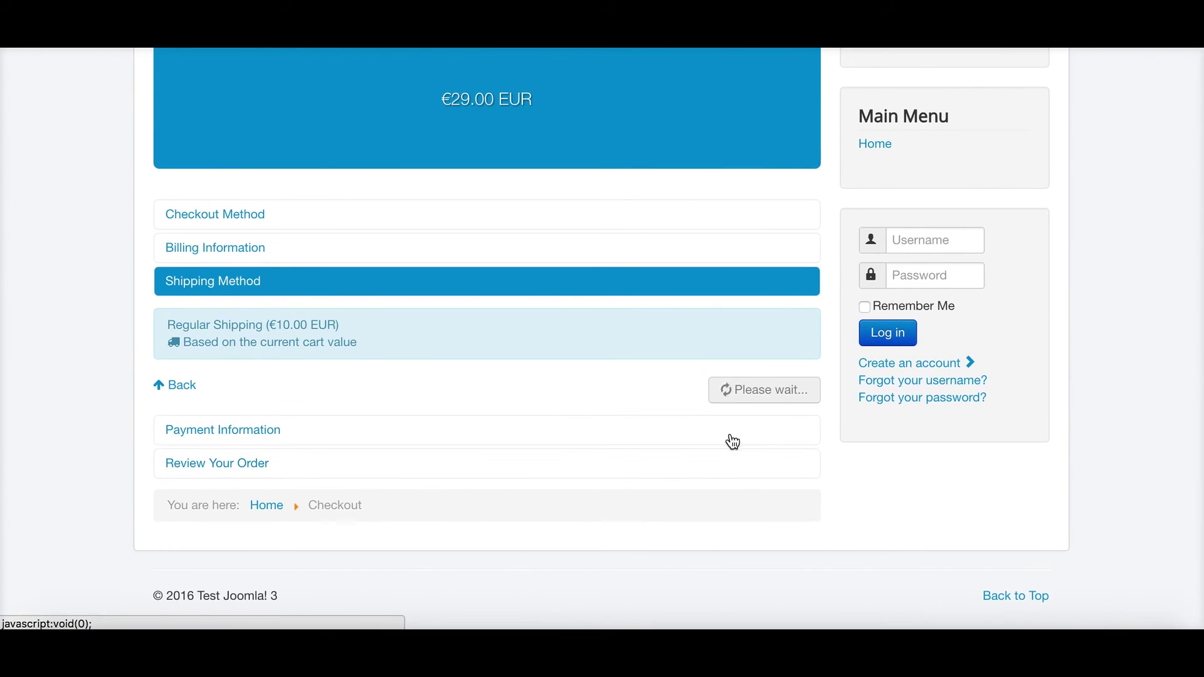
click(774, 422)
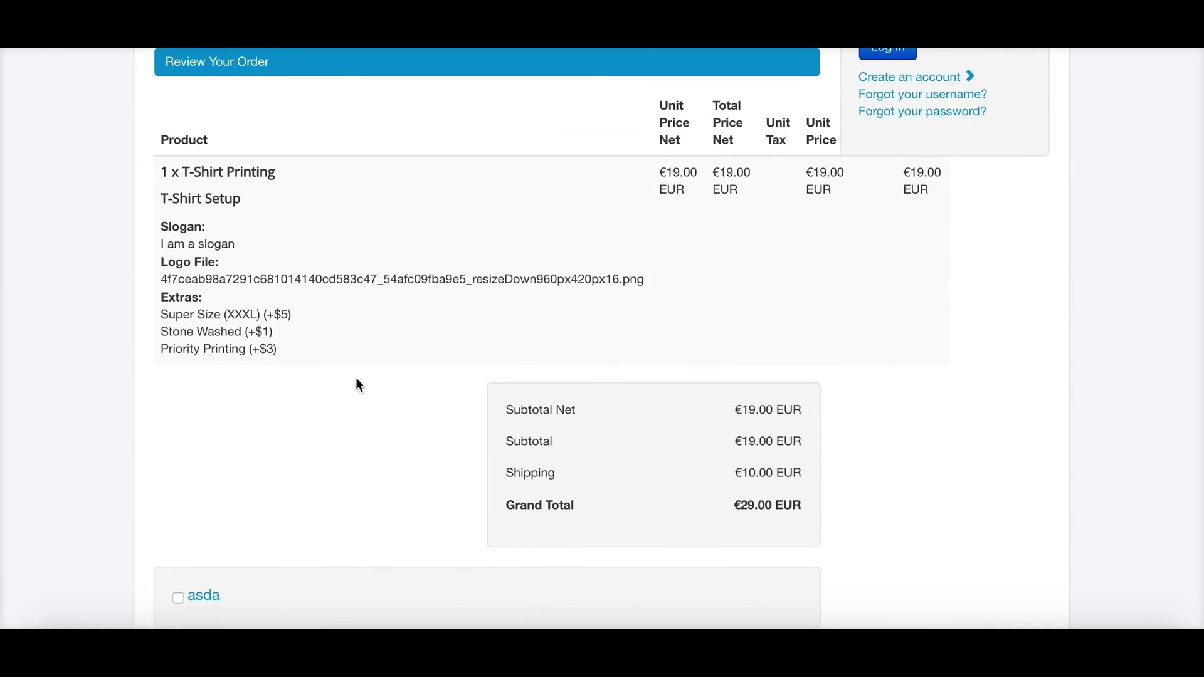
click(179, 571)
scroll(363, 549, down, 3)
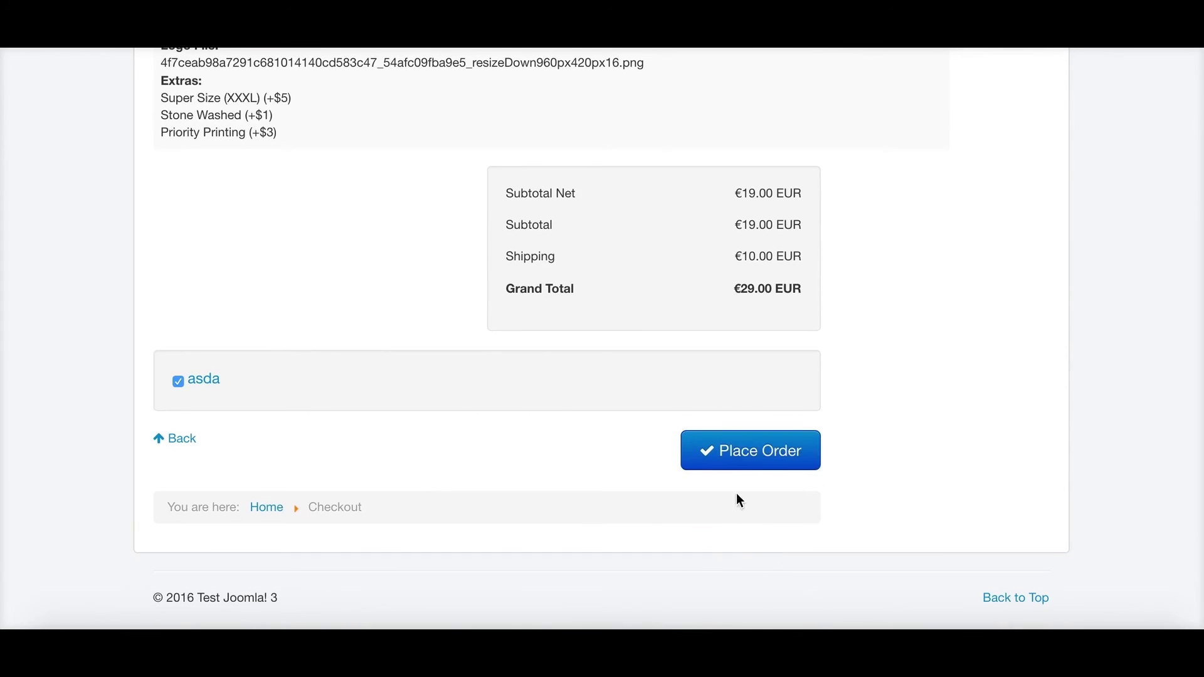
click(741, 467)
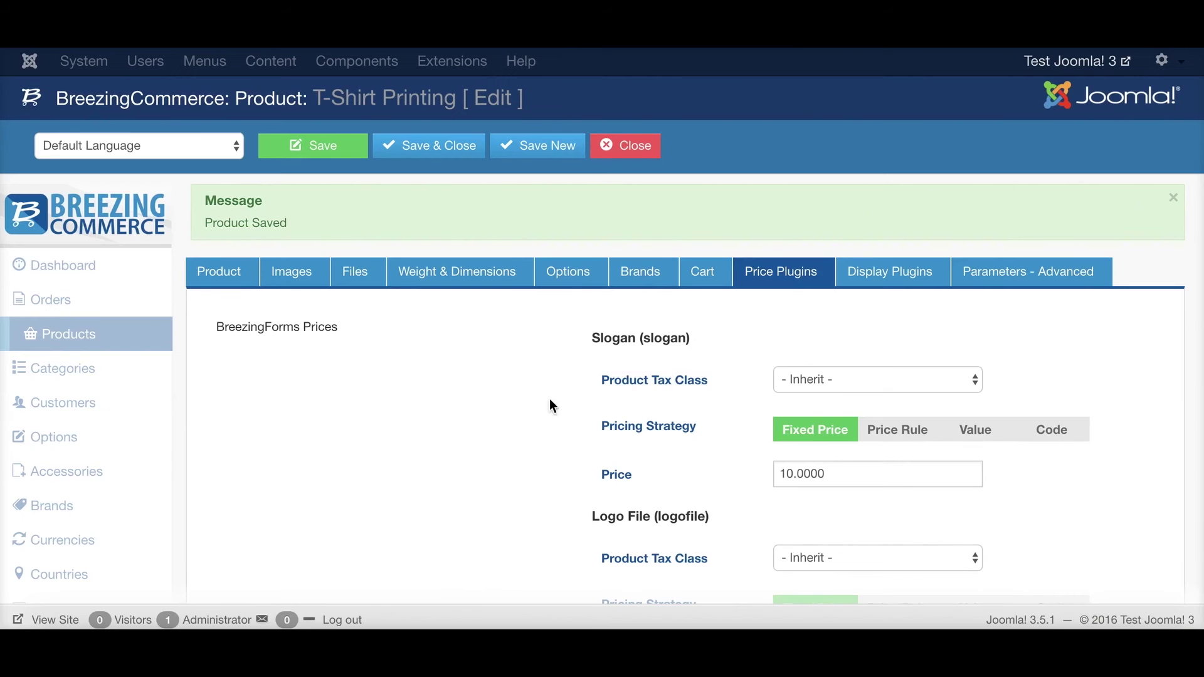
Go to Orders and inspect the new €29.00 order's totals and T-Shirt Setup
click(618, 148)
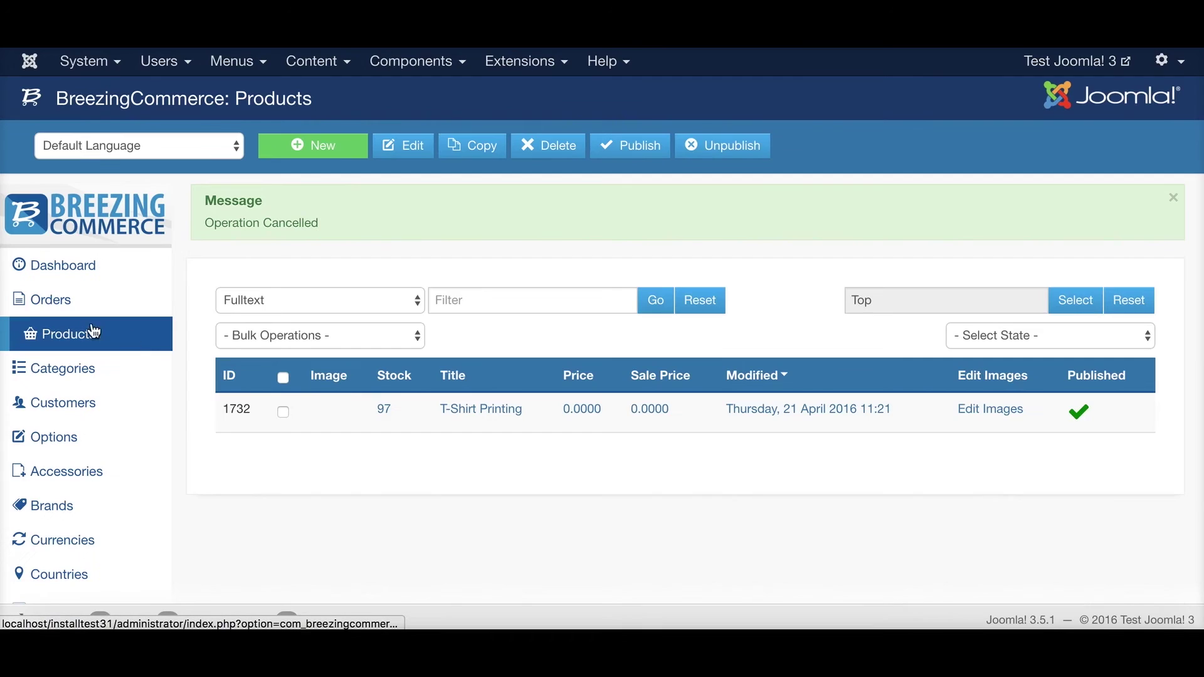
click(39, 314)
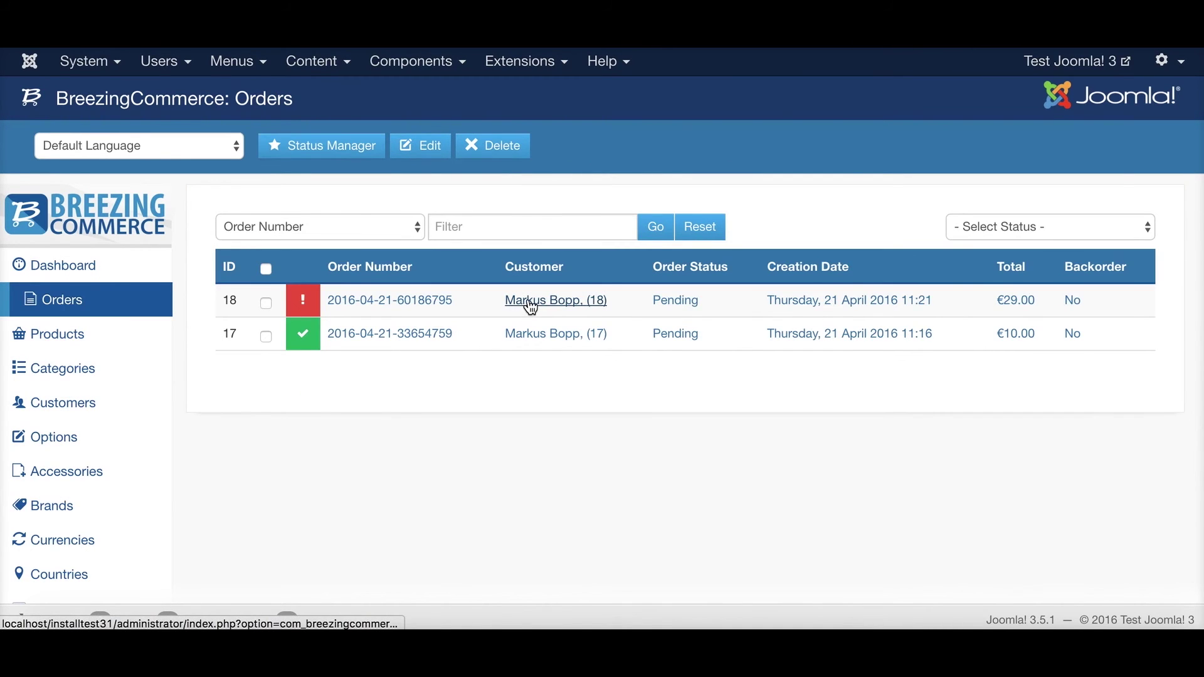
scroll(720, 374, down, 6)
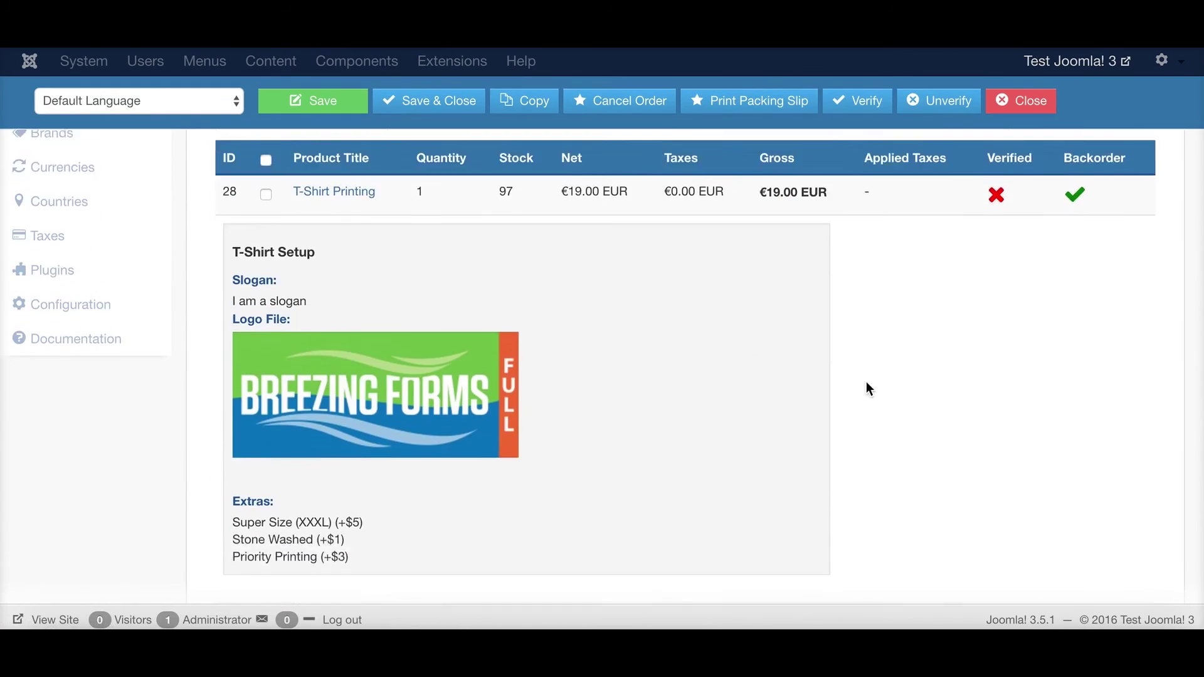
scroll(370, 356, up, 6)
scroll(551, 453, down, 5)
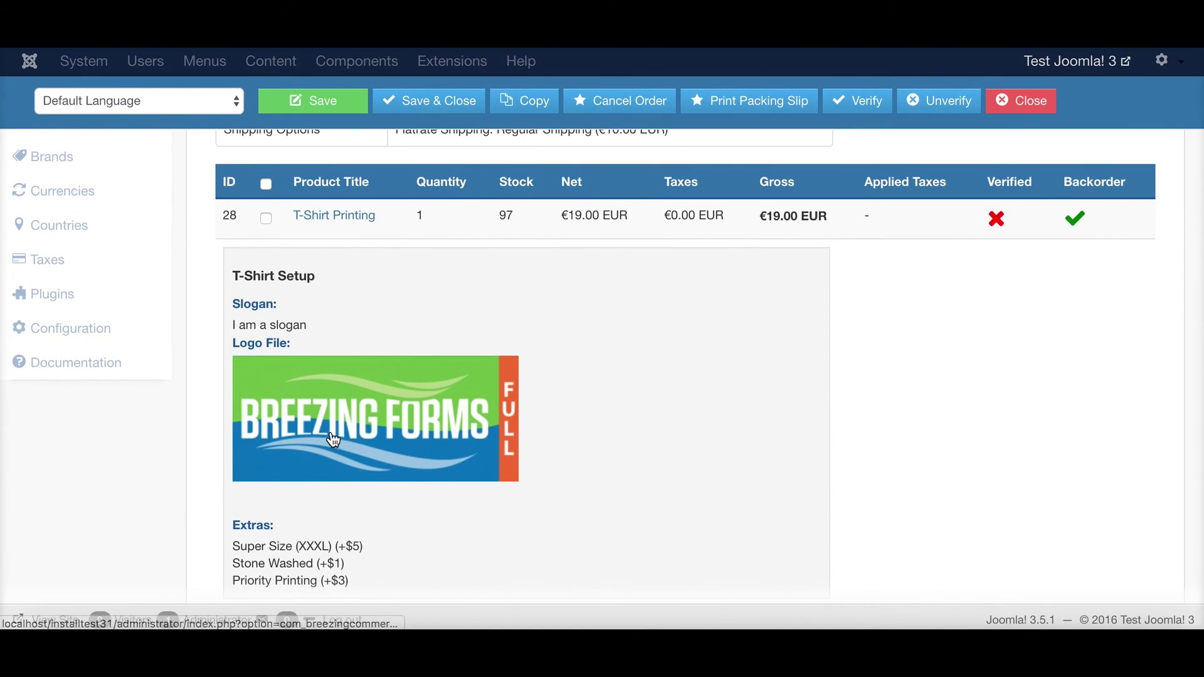
scroll(548, 452, up, 3)
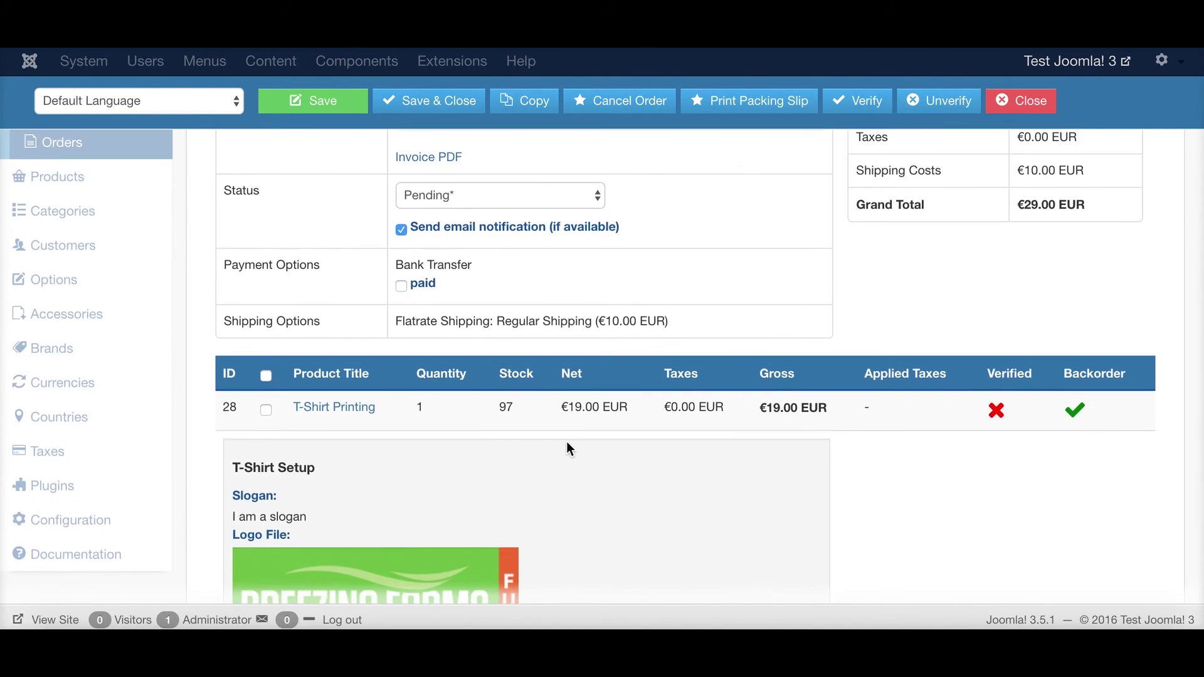
scroll(393, 495, down, 1)
scroll(393, 495, down, 2)
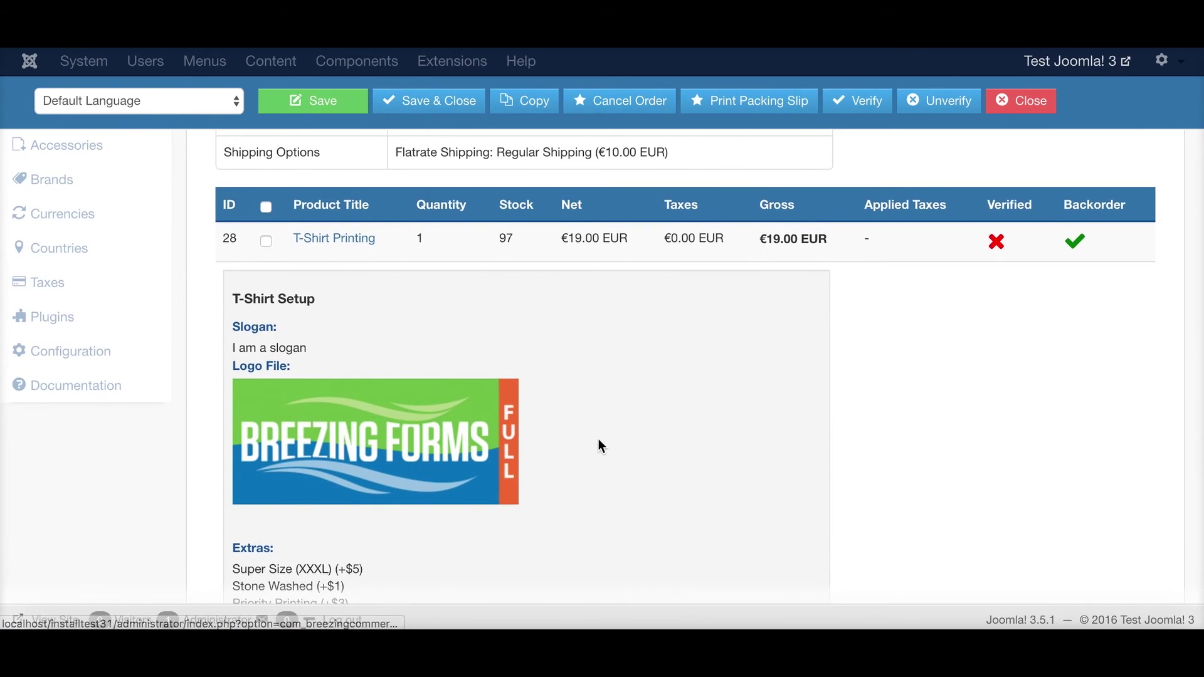
scroll(599, 443, down, 1)
scroll(653, 476, up, 5)
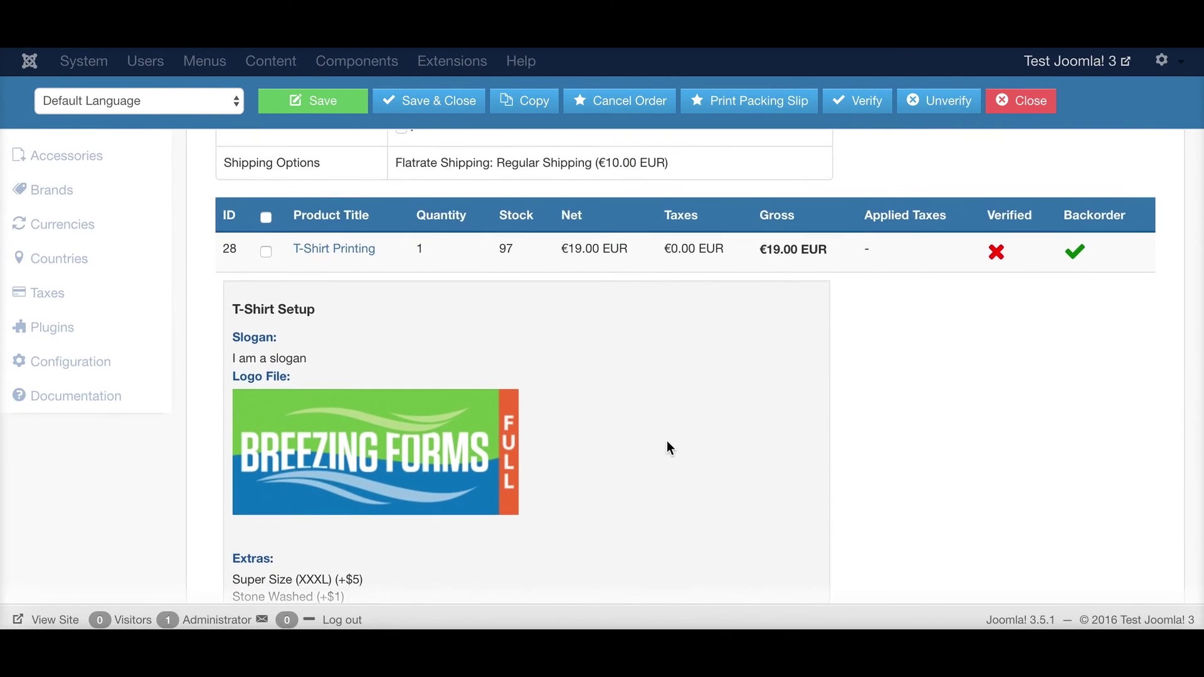
click(1021, 100)
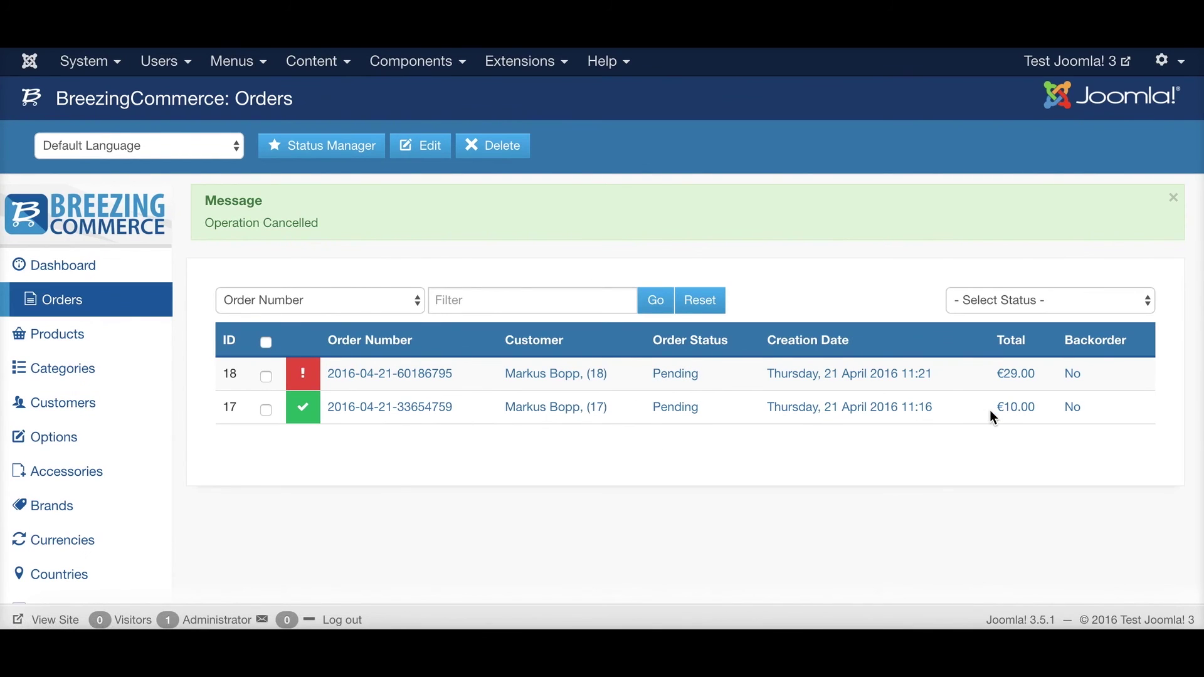
Open the earlier €10.00 order and note its €0.00 EUR net amount
click(578, 412)
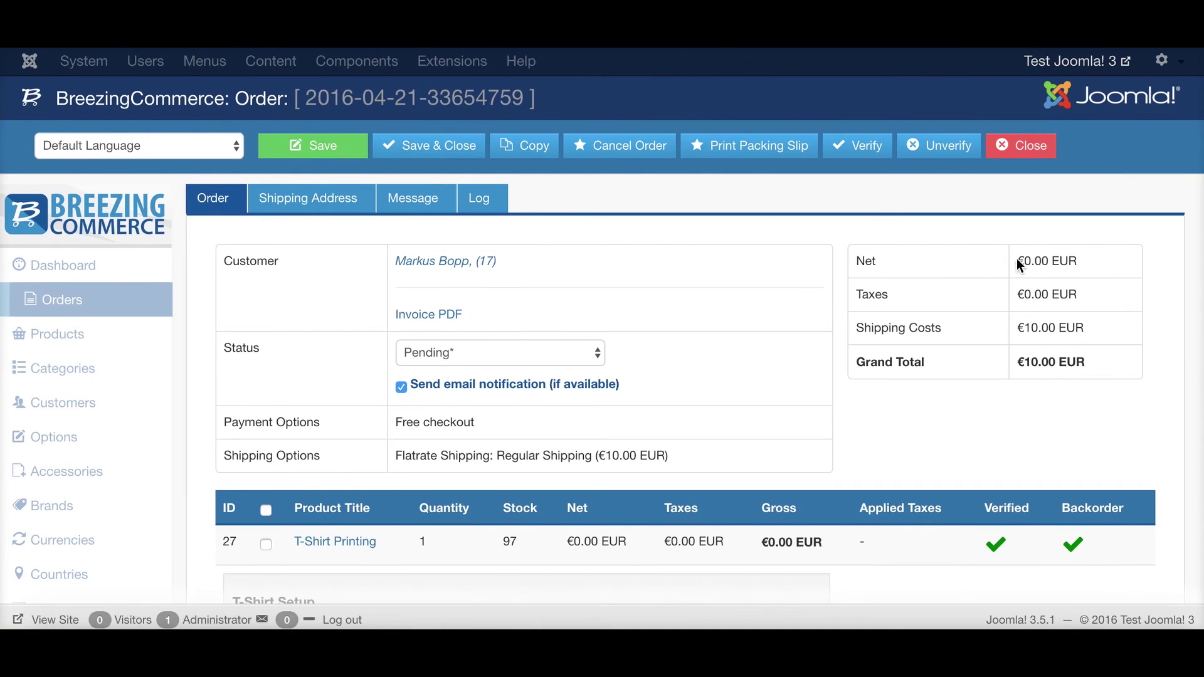
drag(1015, 261, 1077, 261)
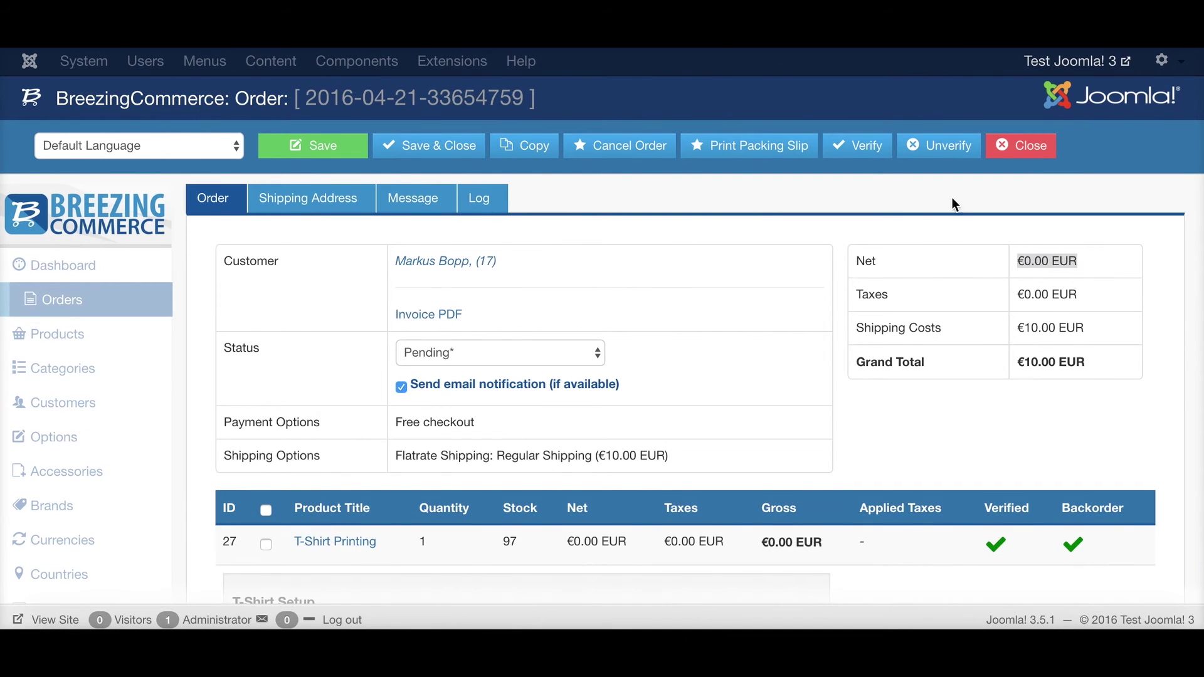
click(1024, 157)
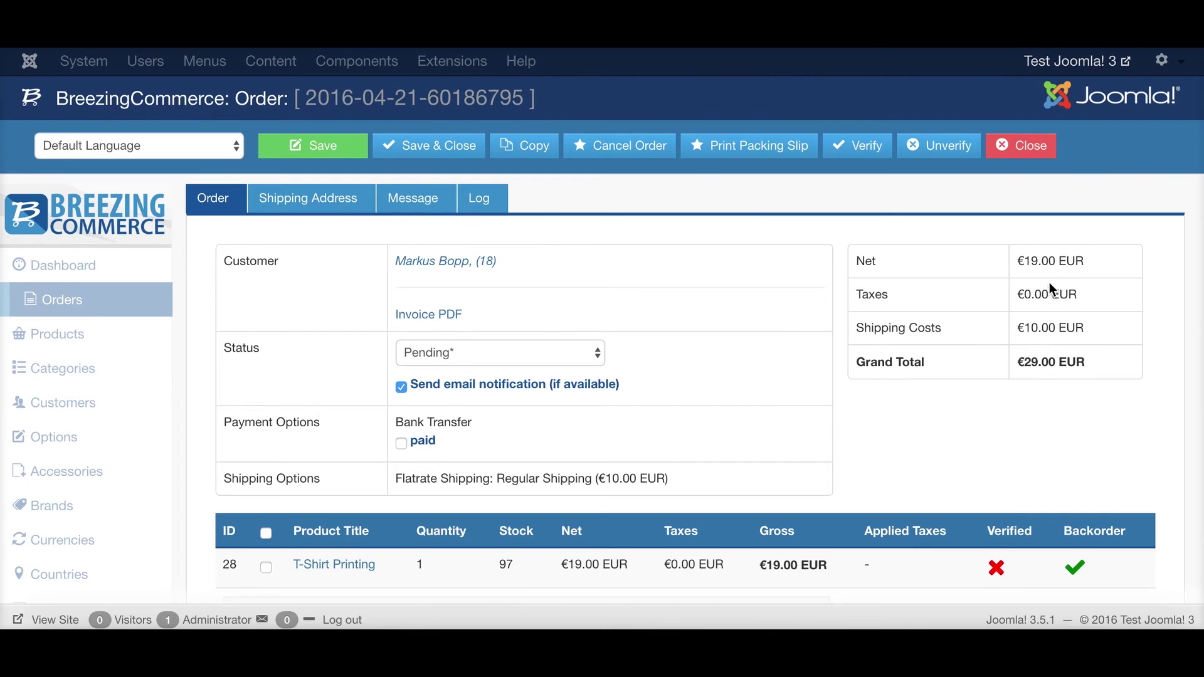
Re-examine order 18's totals and T-Shirt Setup, then return to the orders list
drag(1090, 298, 1022, 294)
scroll(731, 284, down, 3)
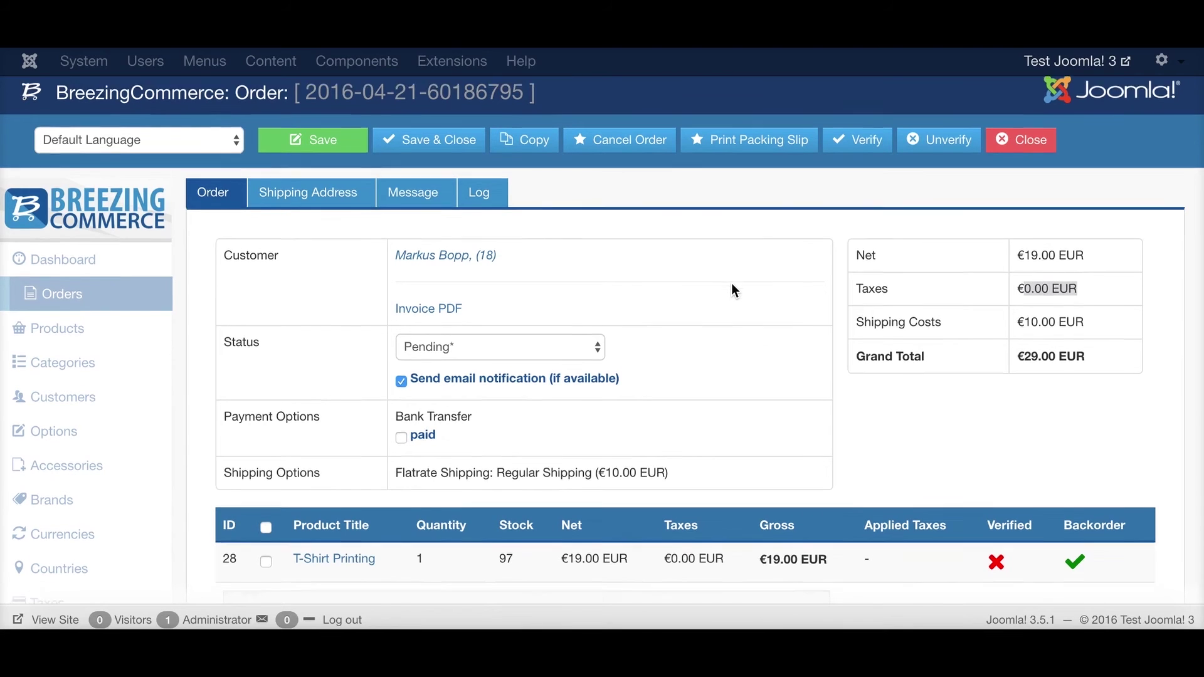
scroll(745, 294, down, 1)
scroll(575, 312, up, 3)
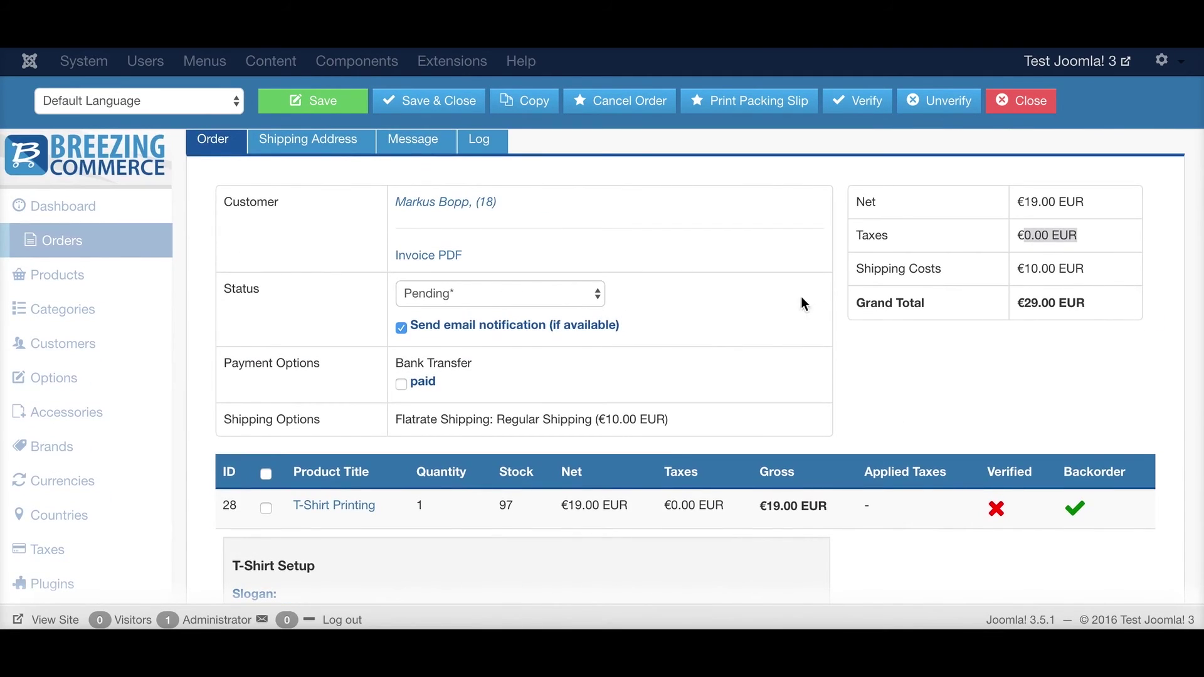
scroll(866, 326, down, 8)
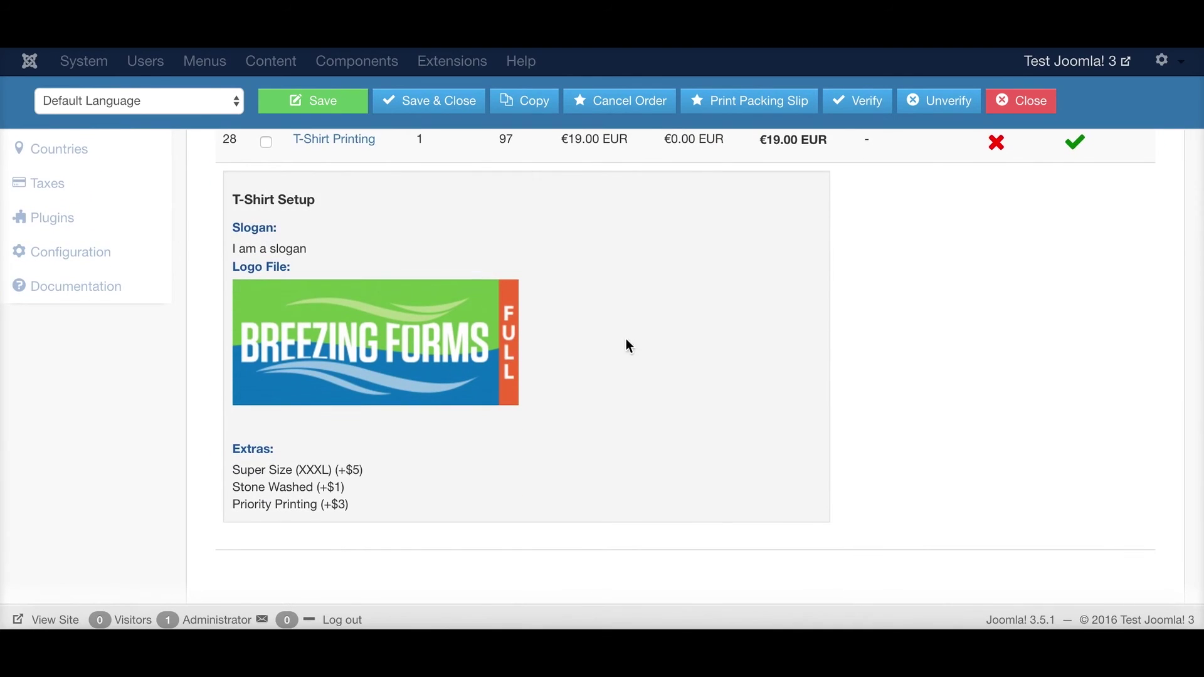
scroll(439, 338, up, 1)
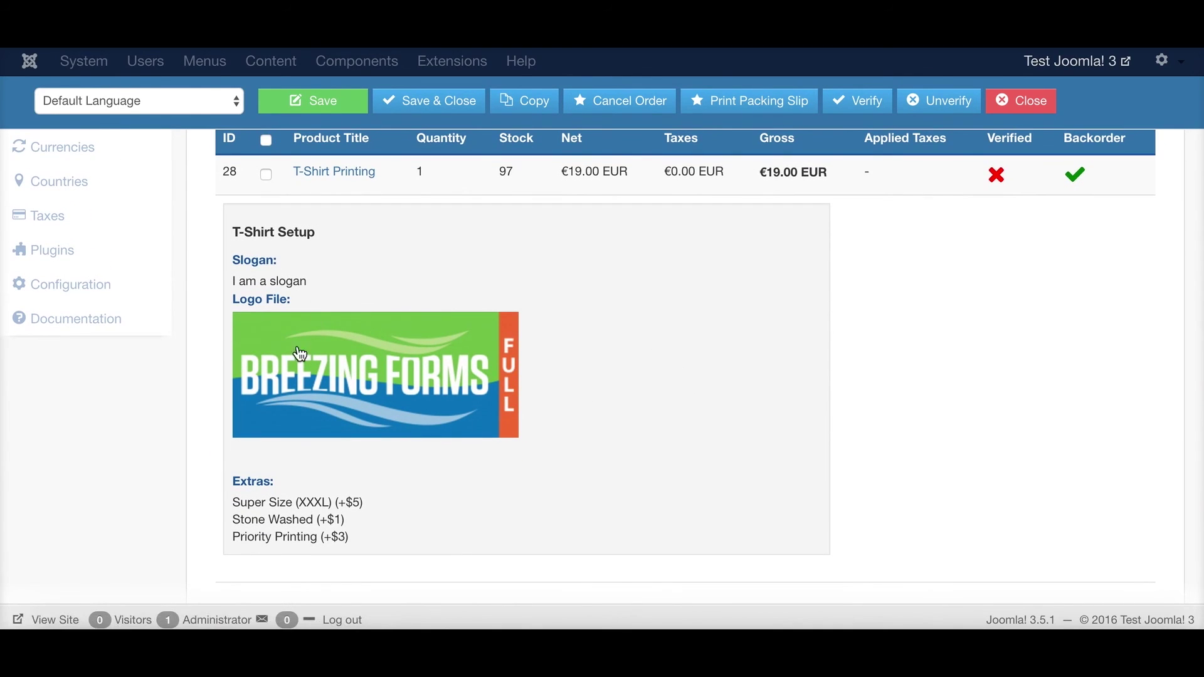
scroll(1070, 204, up, 6)
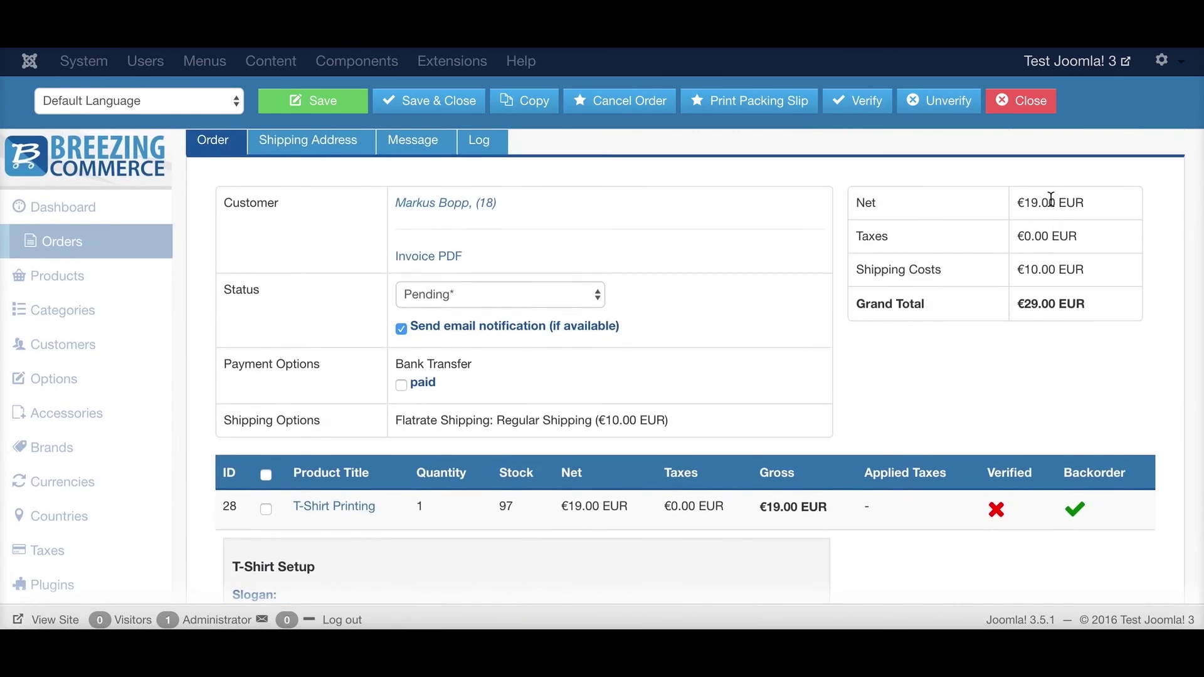
scroll(1038, 206, down, 8)
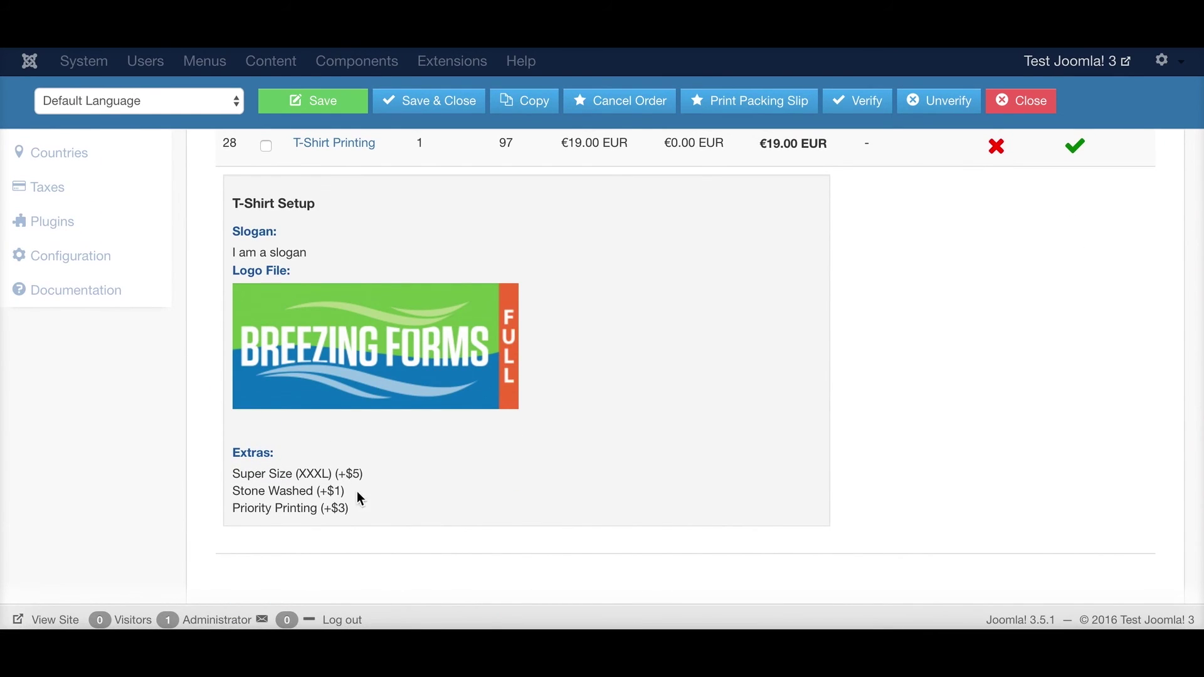
scroll(381, 480, up, 2)
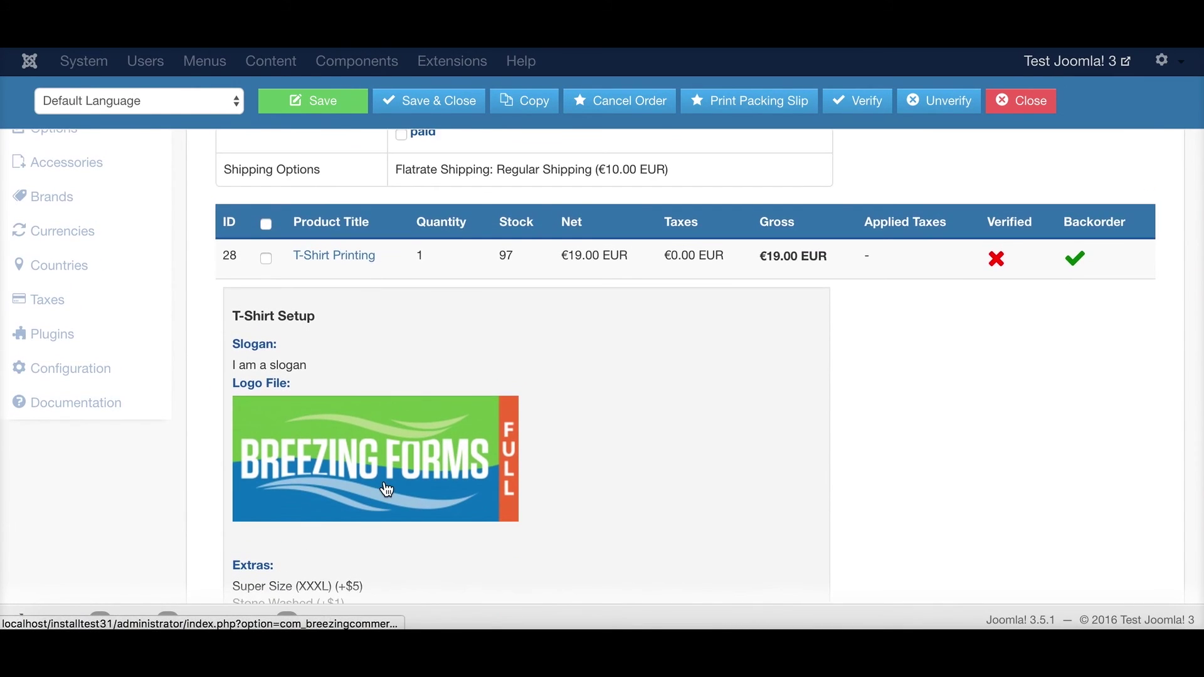
scroll(426, 483, up, 8)
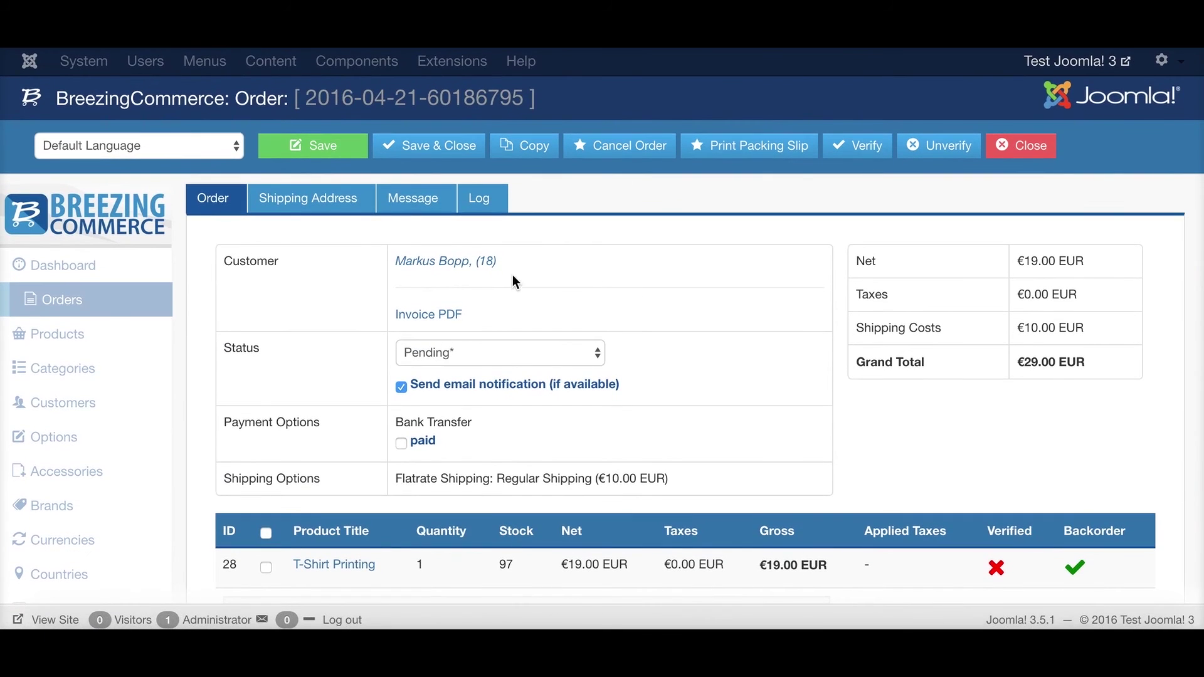
click(1019, 148)
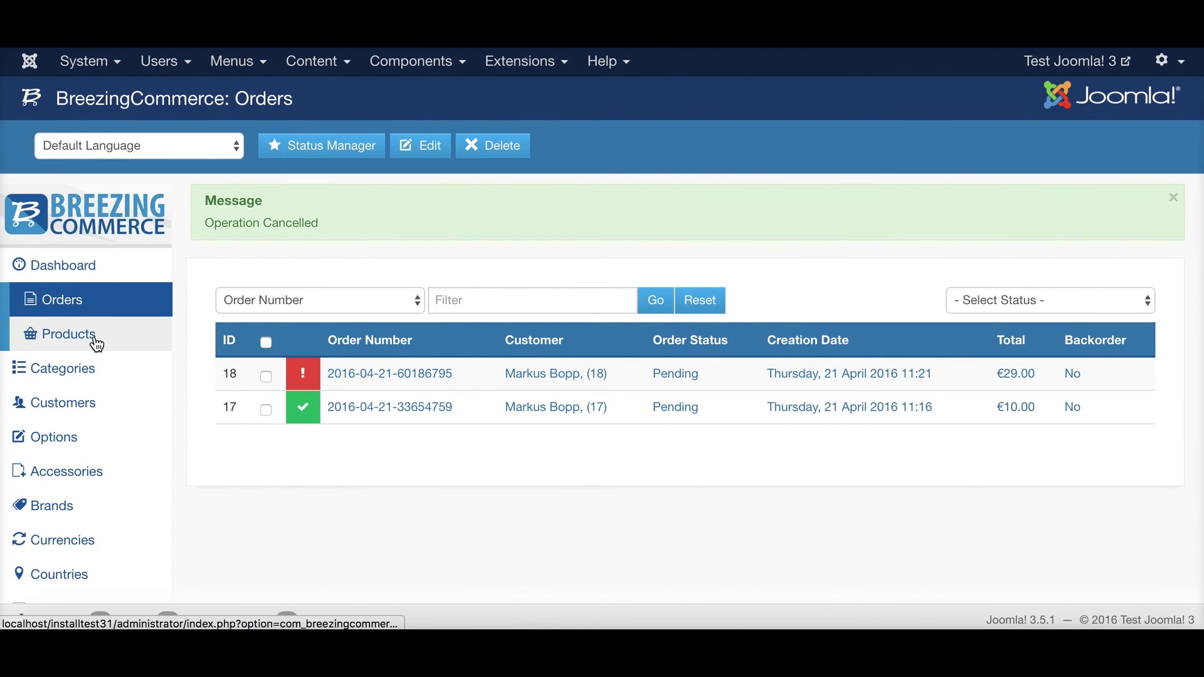
Open T-Shirt Printing and set Slogan's pricing to the rule 0.0000 + Logo File
click(95, 343)
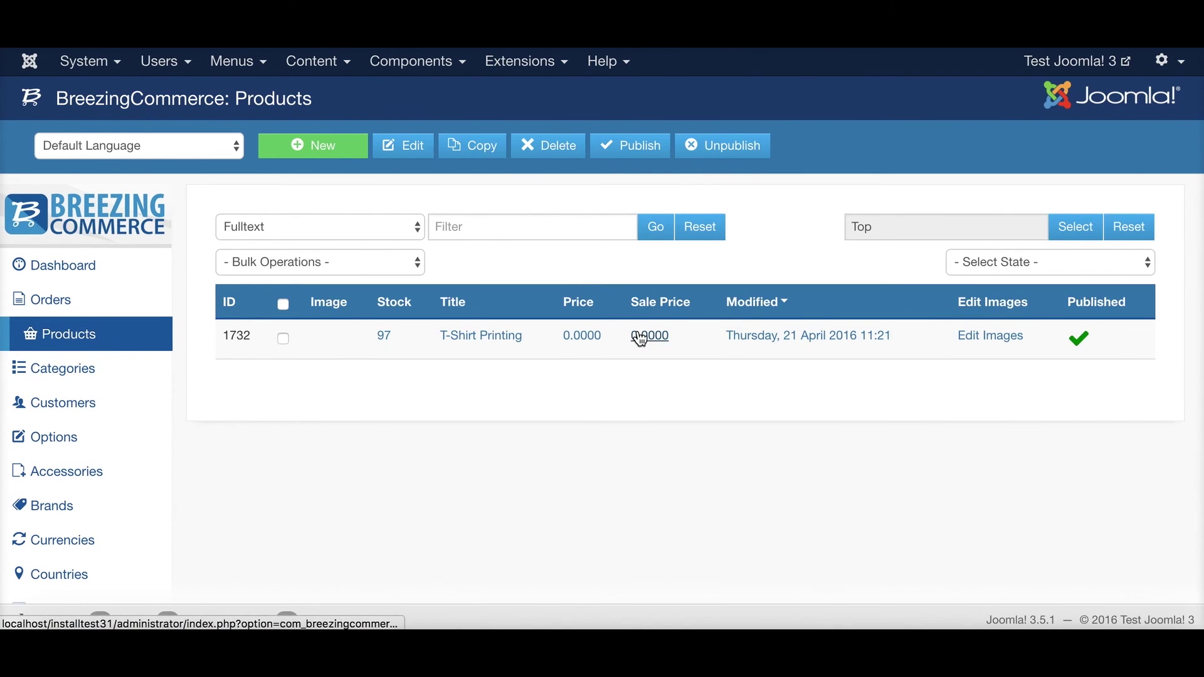
click(633, 334)
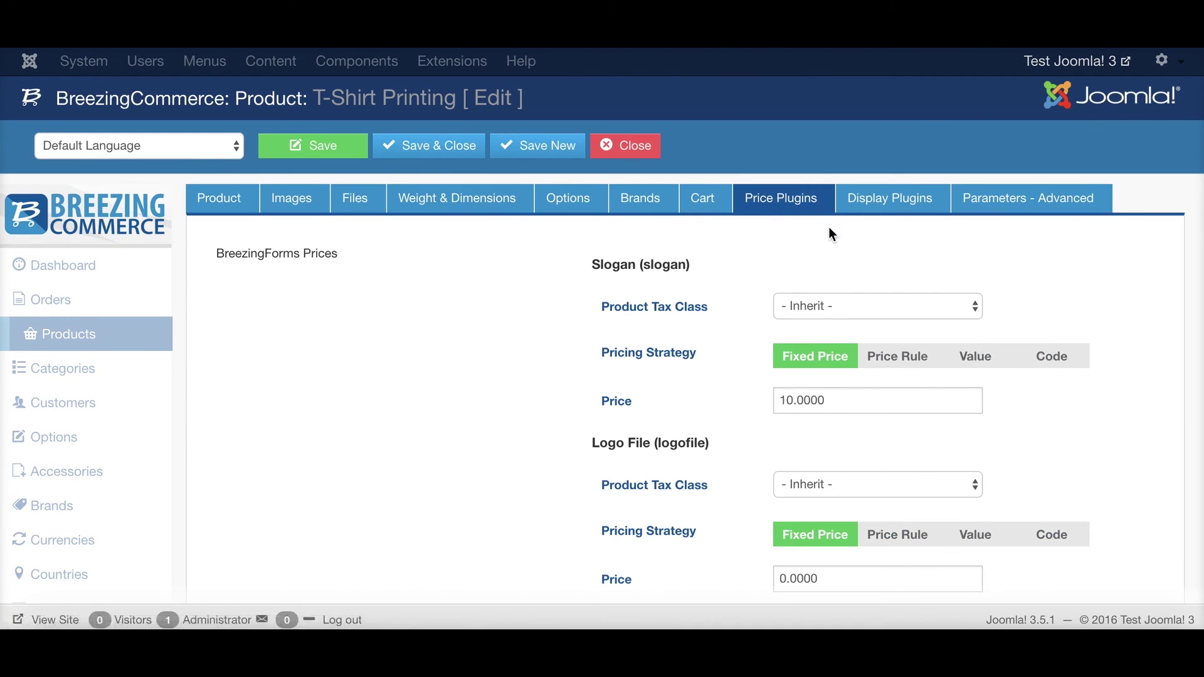
scroll(878, 321, down, 2)
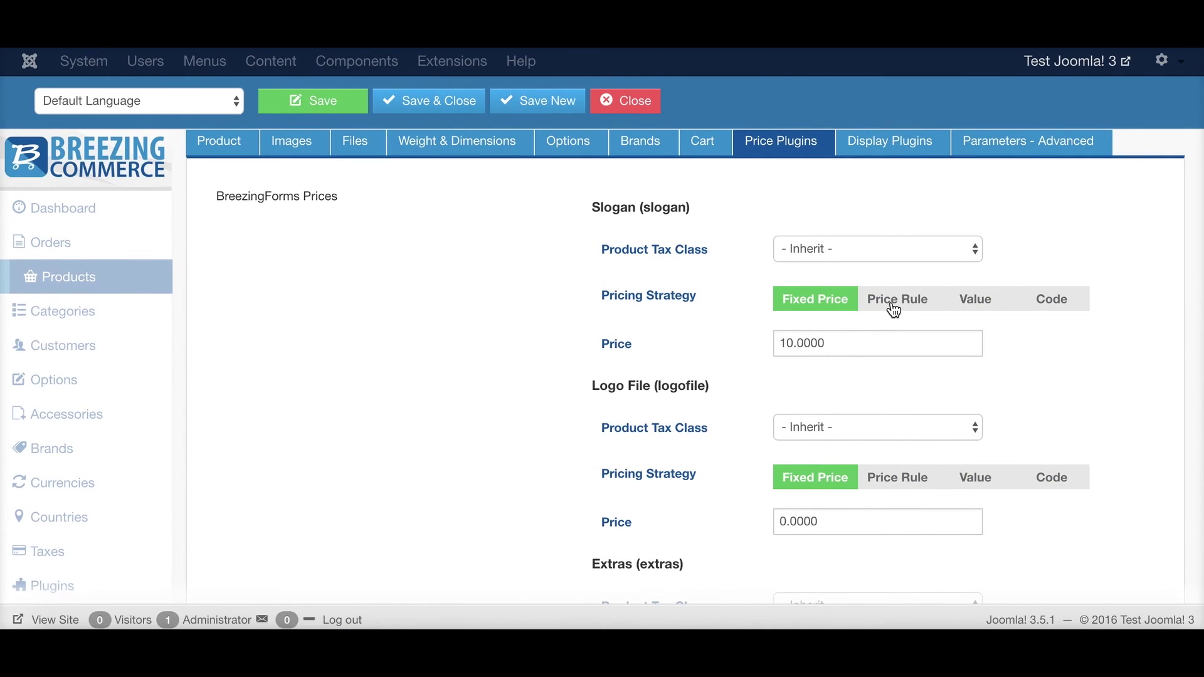
click(895, 306)
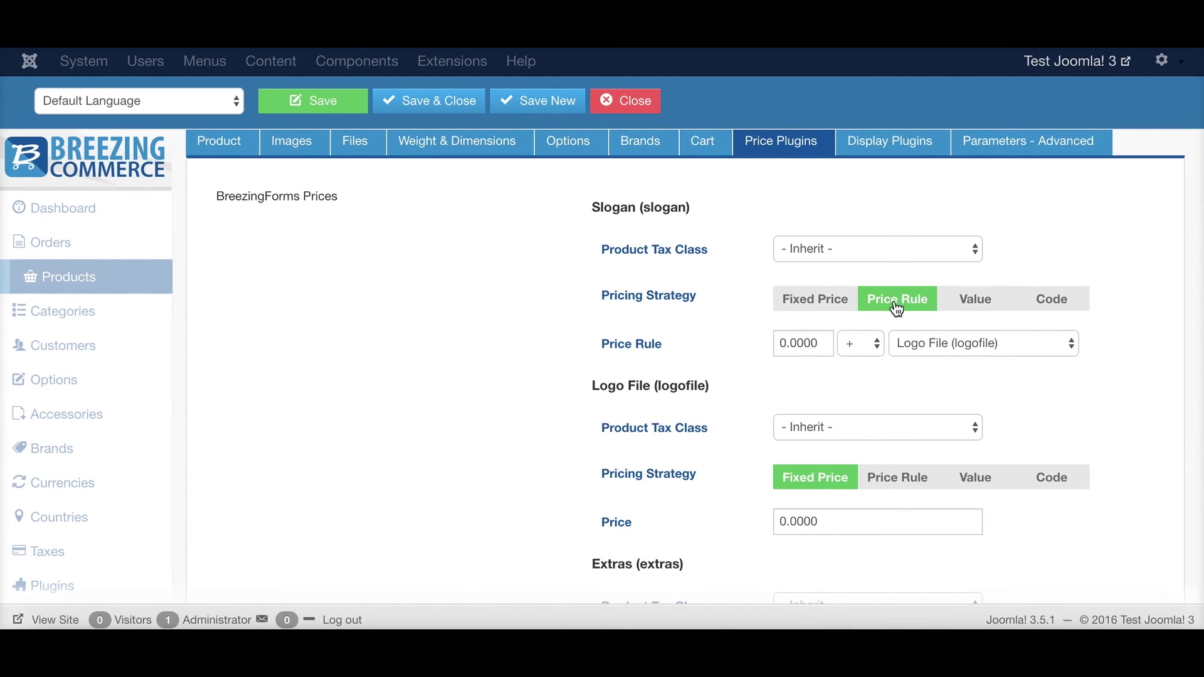
click(813, 343)
drag(808, 344, 776, 345)
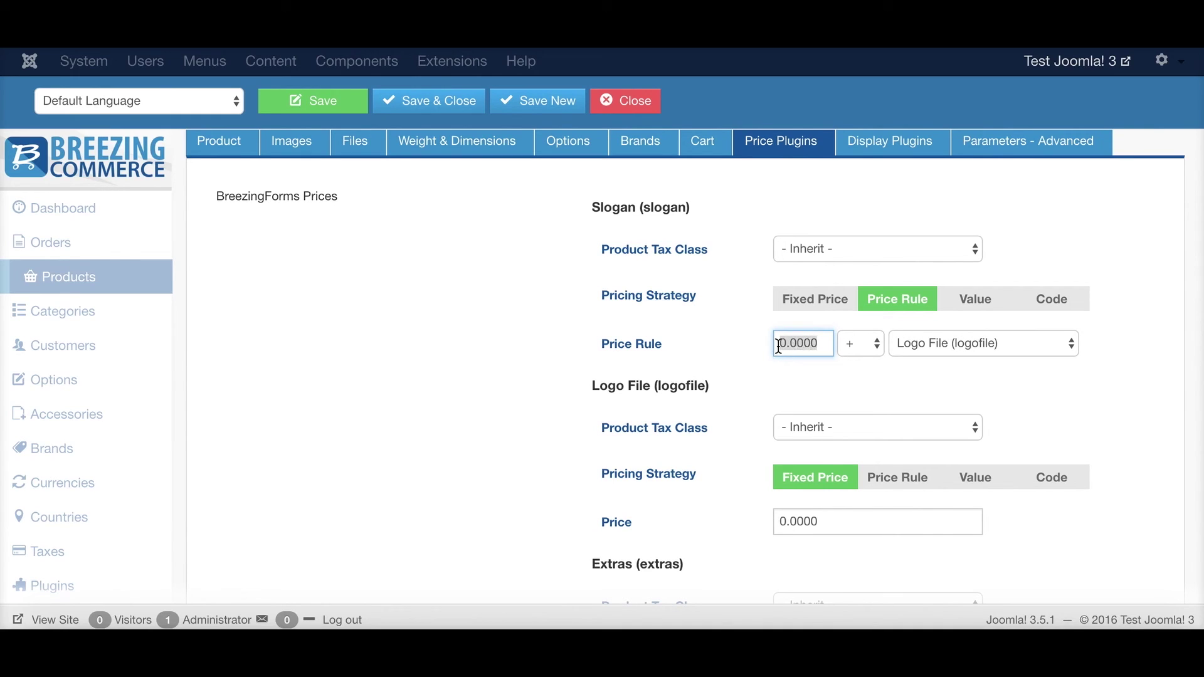
click(867, 346)
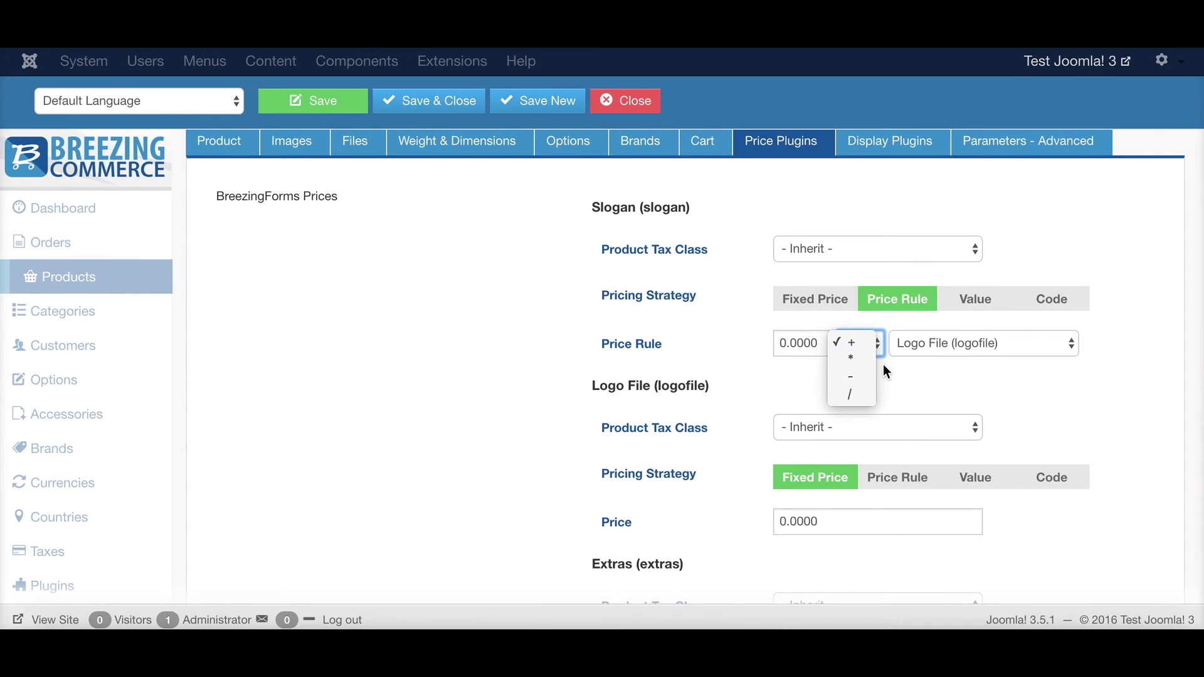
click(850, 345)
click(968, 344)
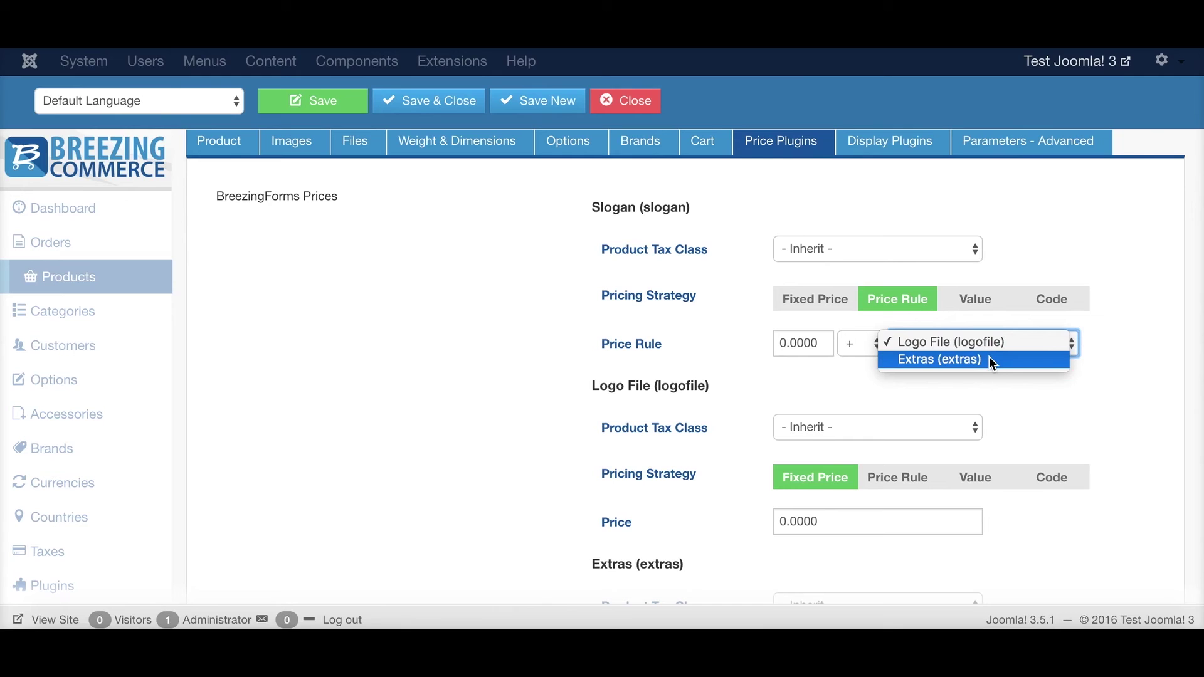
click(1110, 349)
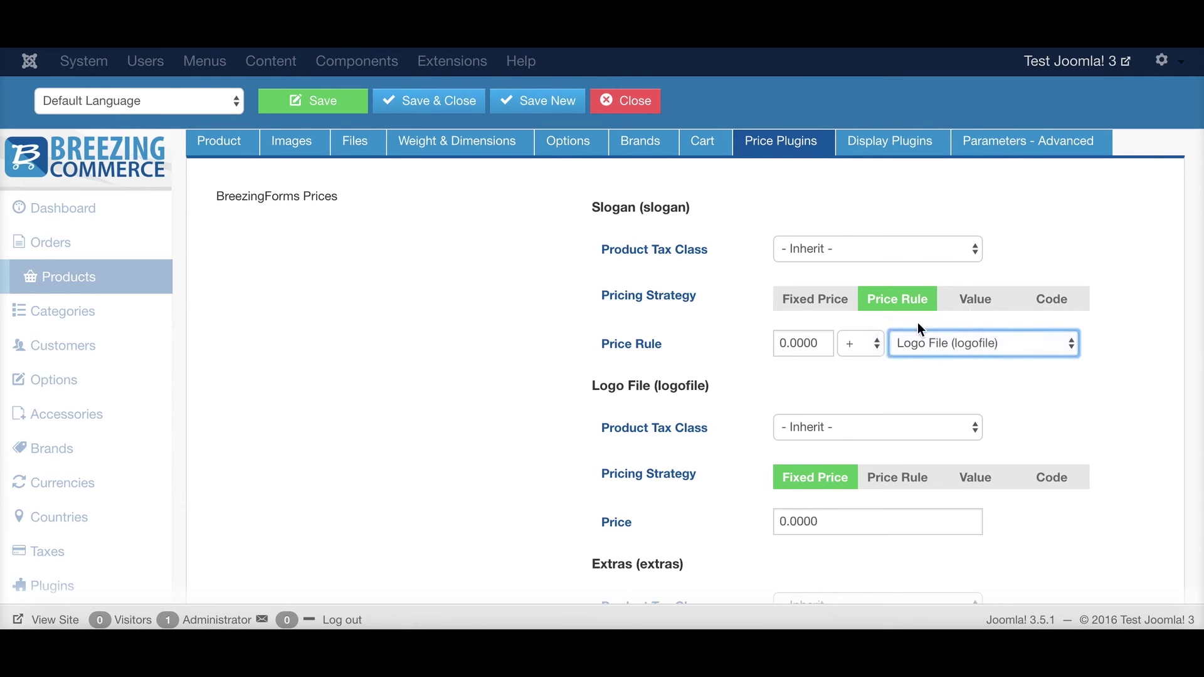
Switch Slogan's pricing strategy from Value to Code and write $price = 100; in the PHP box
click(978, 304)
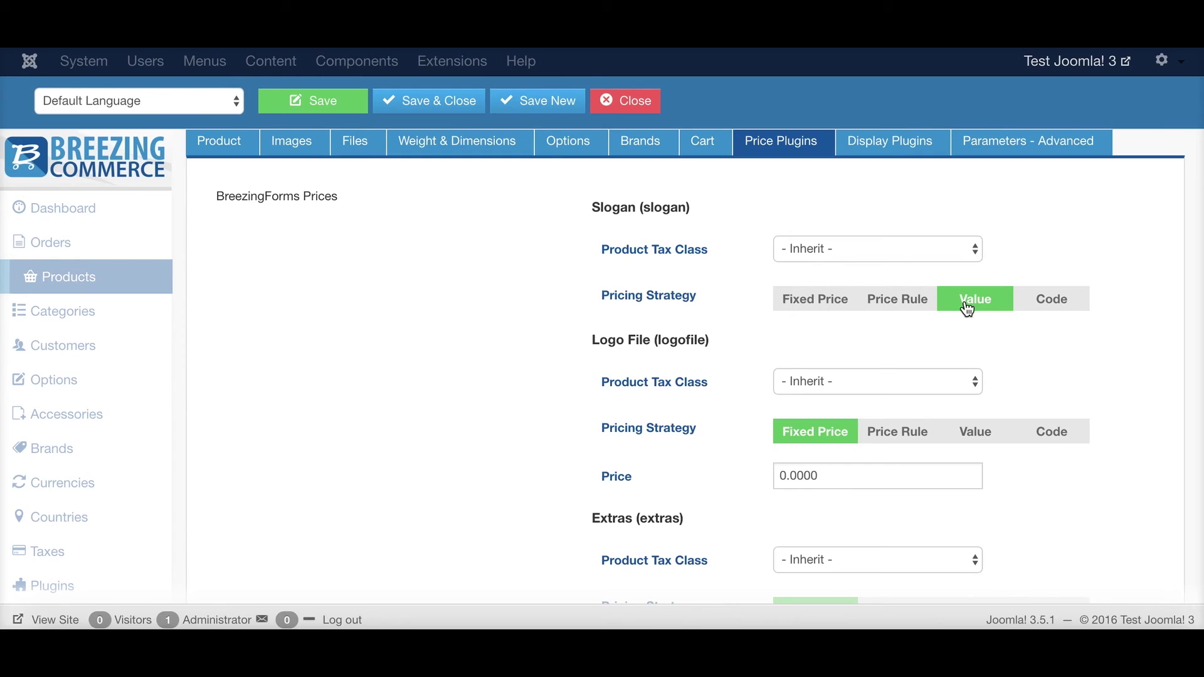
click(1040, 298)
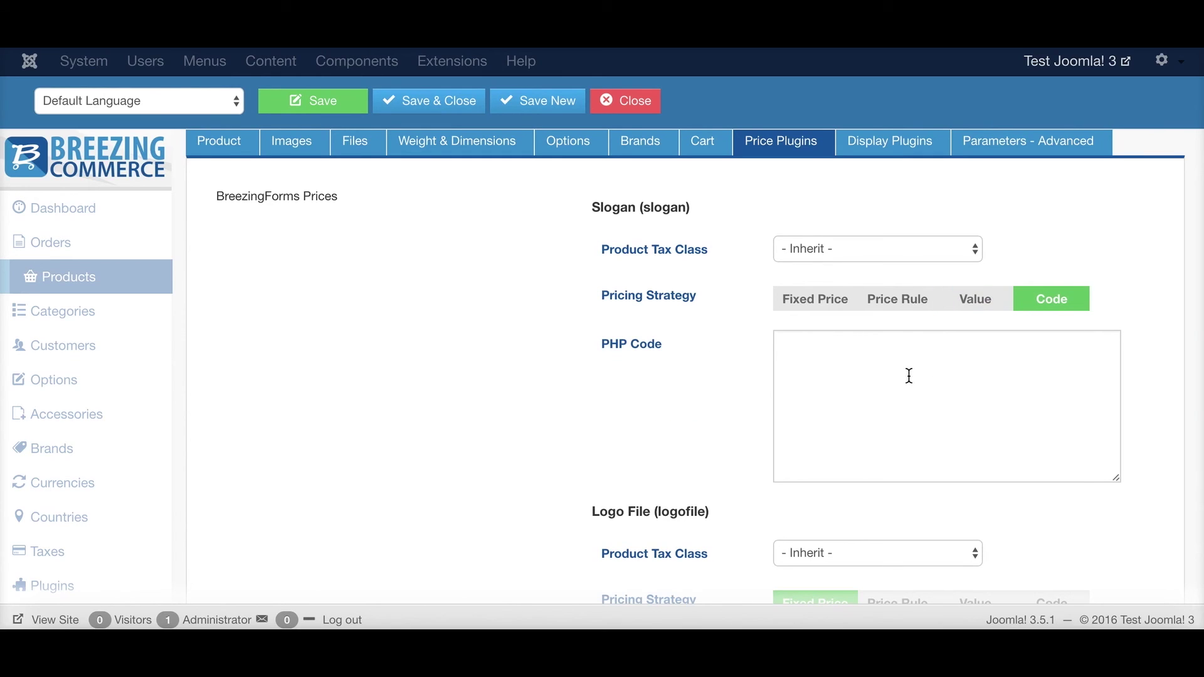
click(1018, 363)
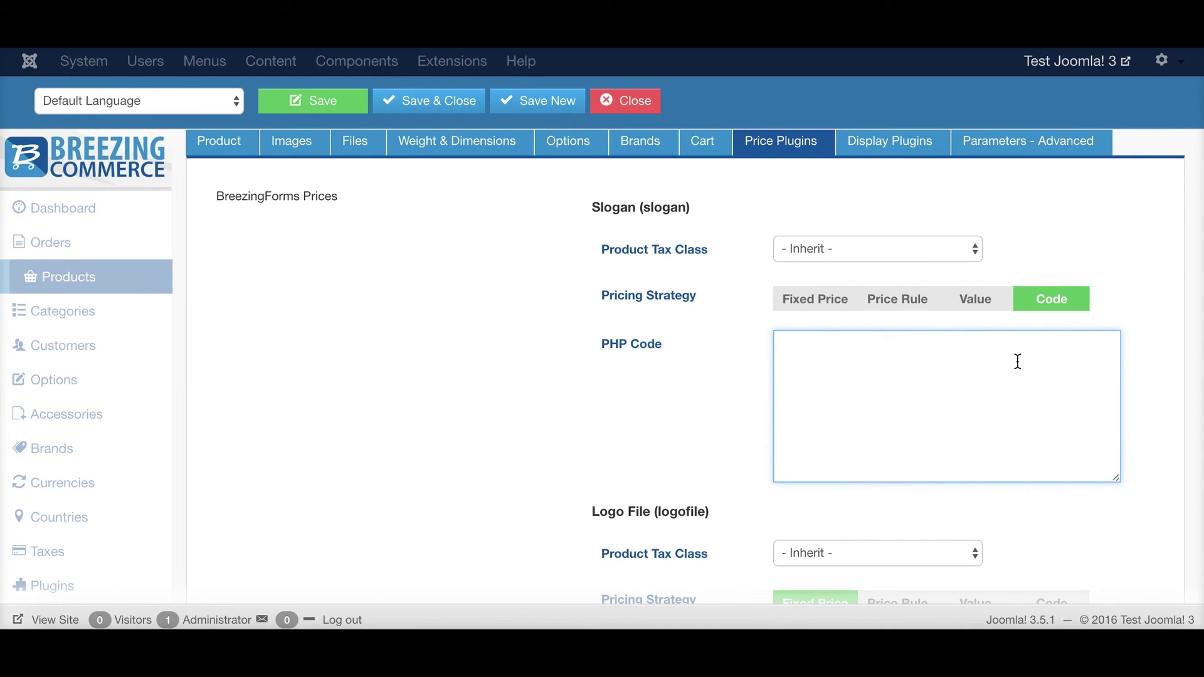
text($price = 100;)
Save the product, then add a T-Shirt Printing with slogan 'I am a slogan' and a PNG logo to the cart
click(321, 102)
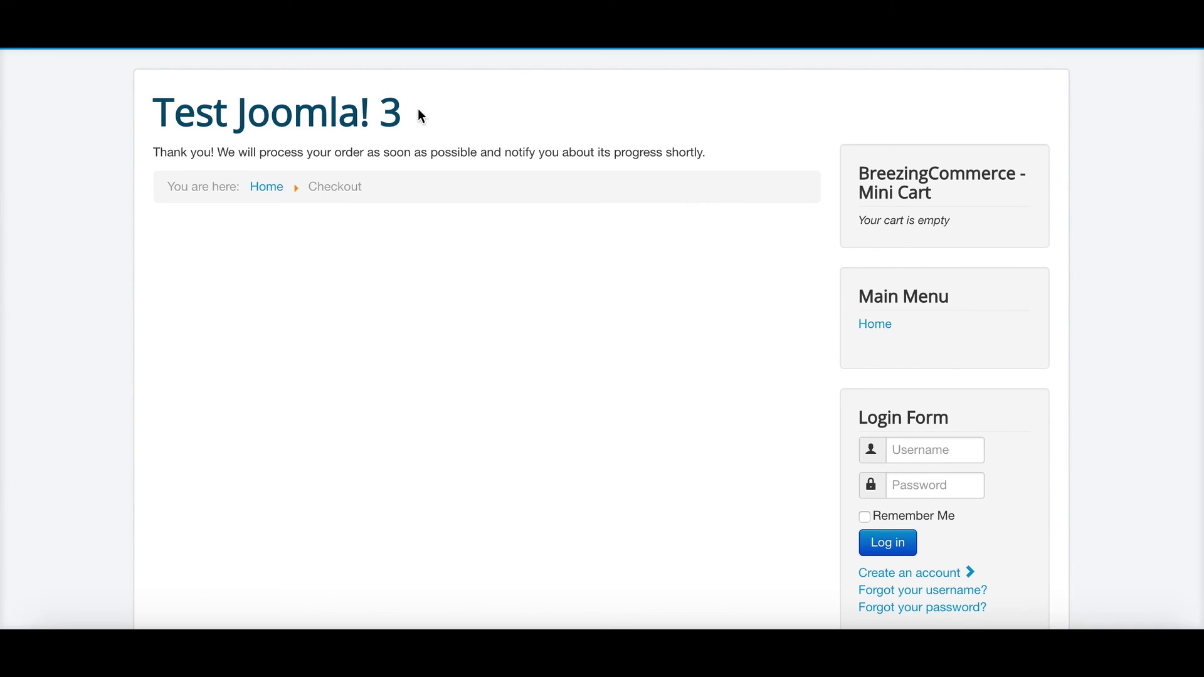
click(357, 114)
click(351, 245)
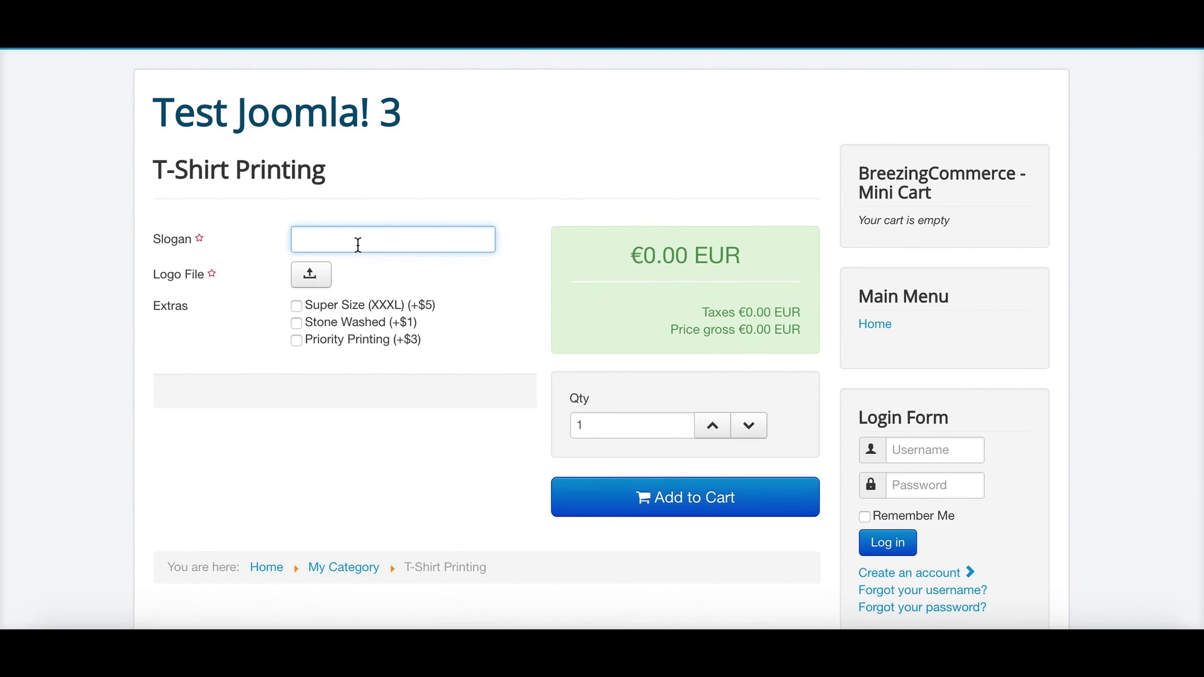
key(Down)
key(Return)
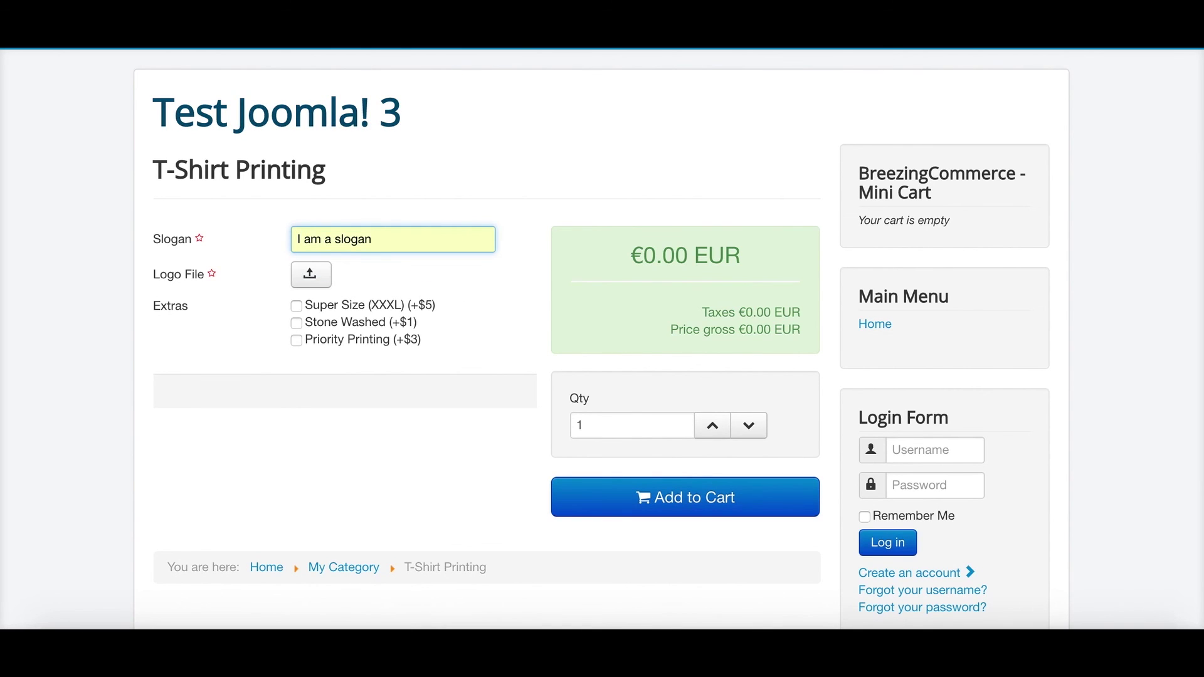
click(310, 274)
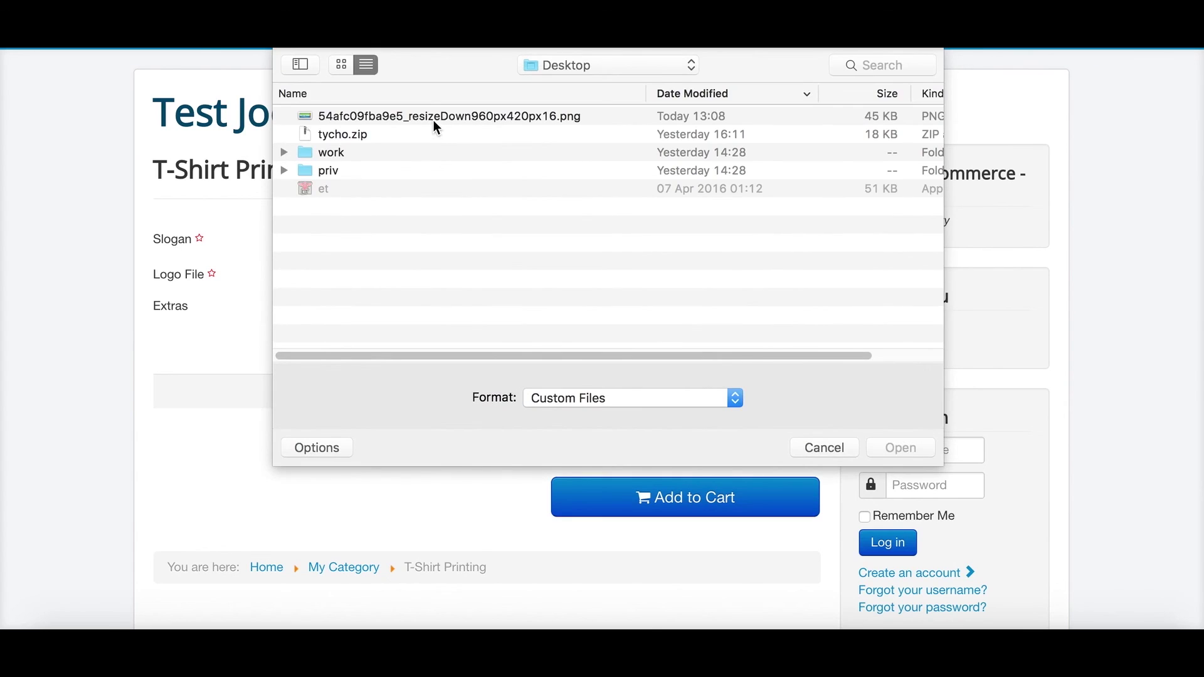
double_click(437, 120)
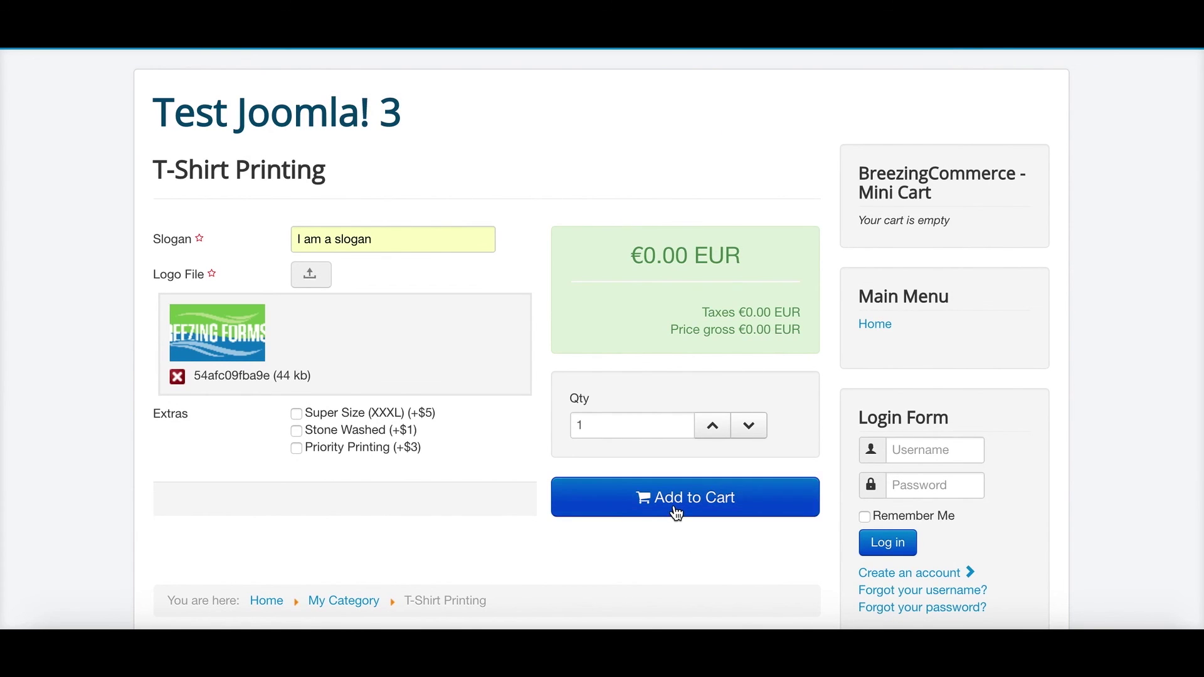
click(677, 514)
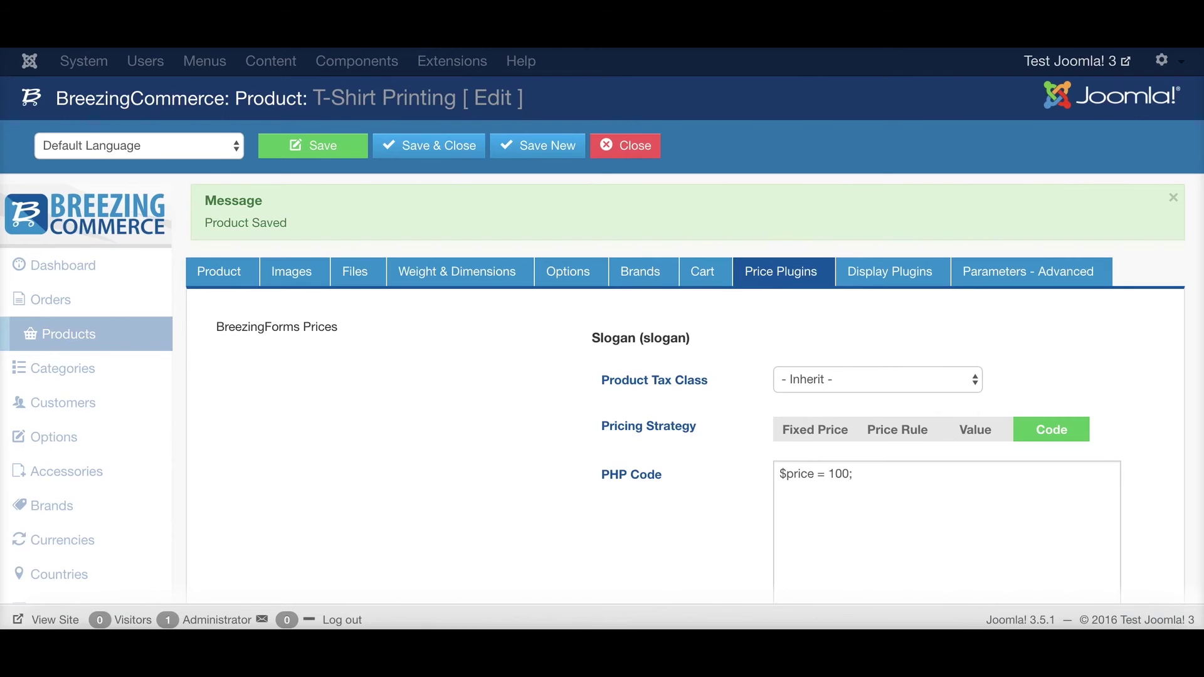
Switch Extras to Price Rule and copy its three group price lines into Group Rules
scroll(928, 376, down, 8)
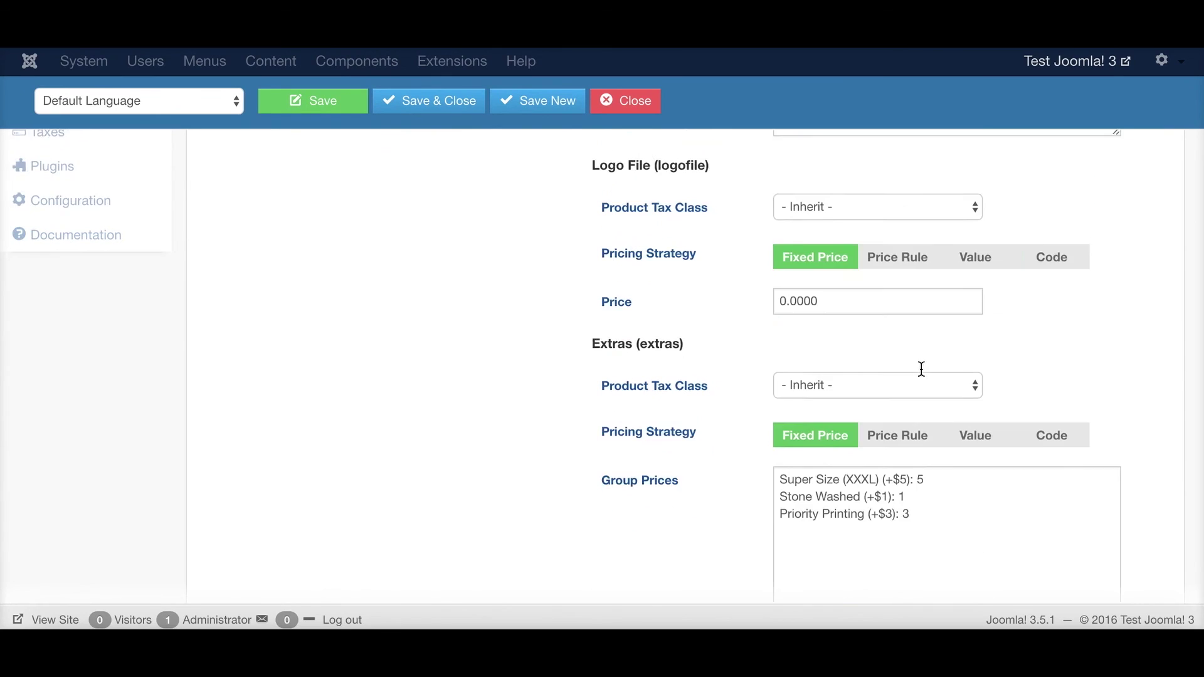
scroll(920, 375, down, 1)
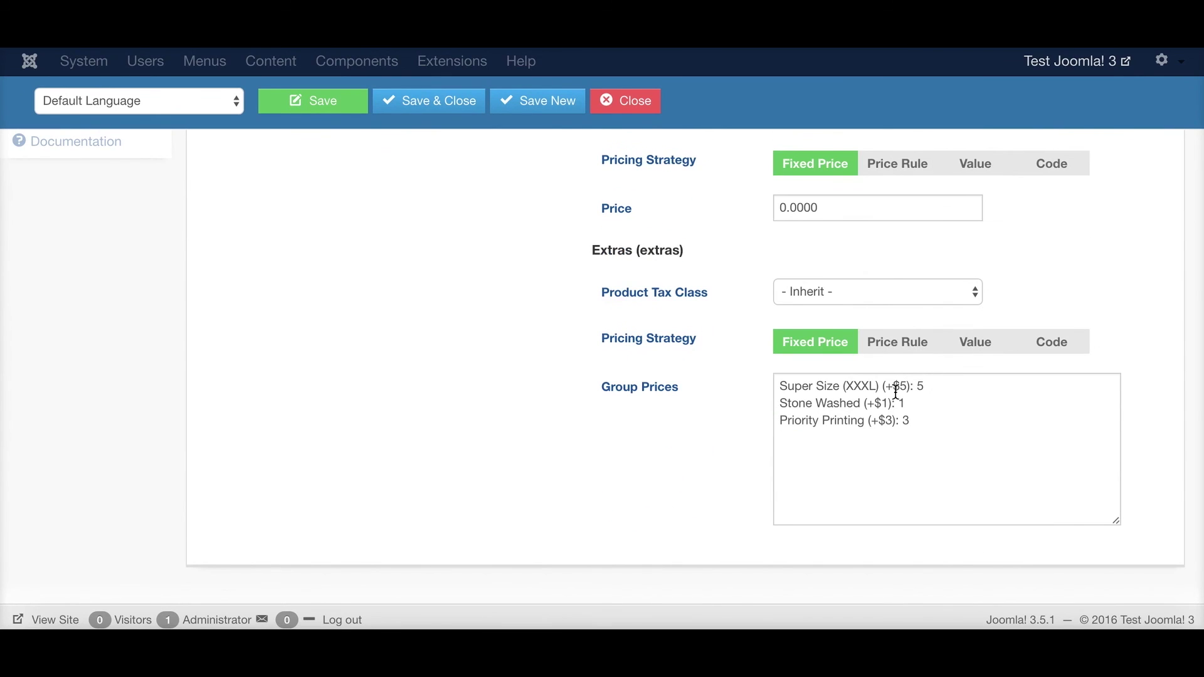
click(891, 351)
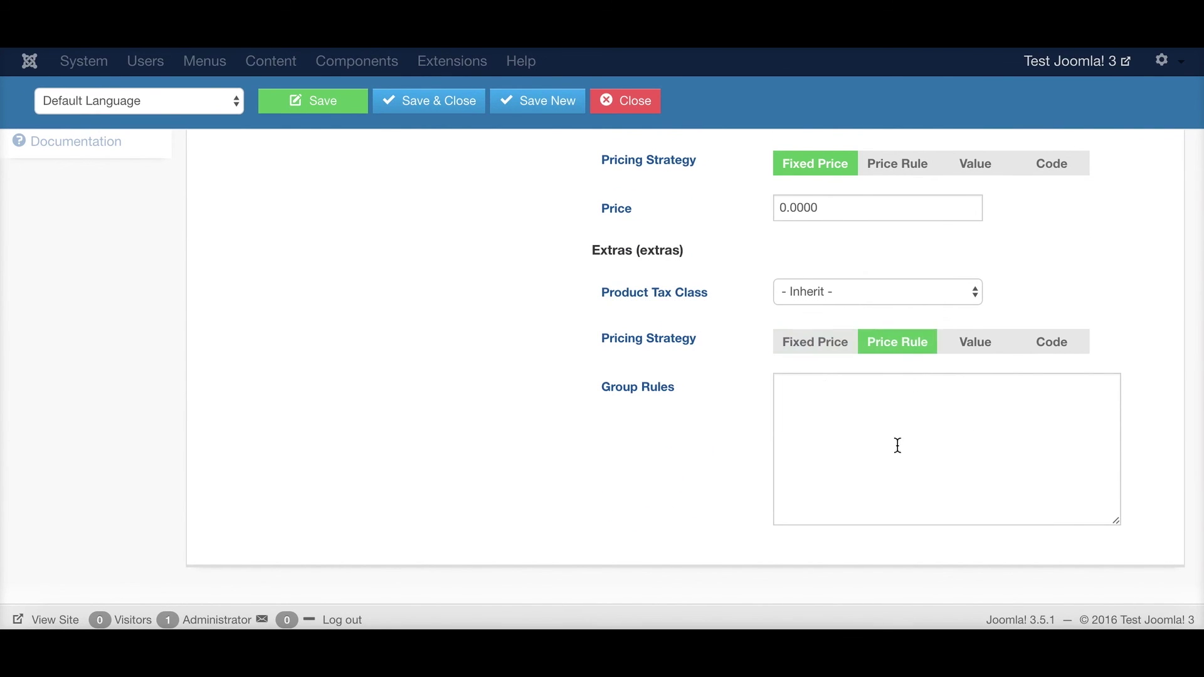
click(845, 399)
click(808, 352)
drag(921, 432, 722, 352)
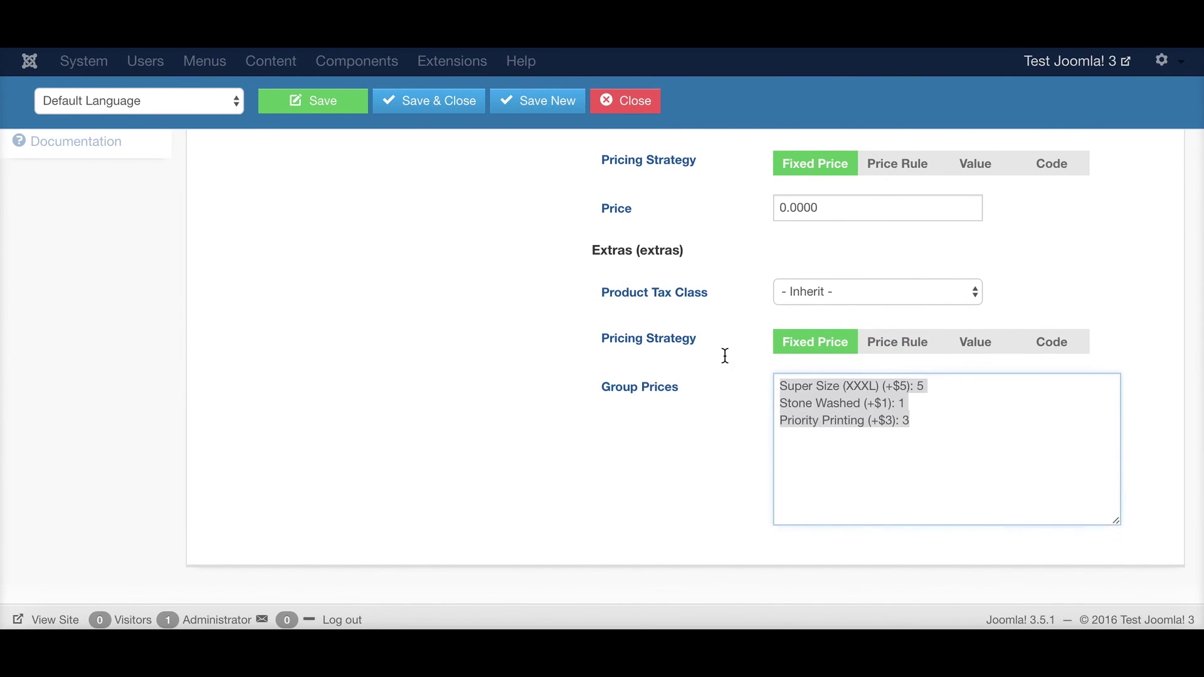
key(ctrl+c)
click(911, 344)
click(863, 397)
key(ctrl+v)
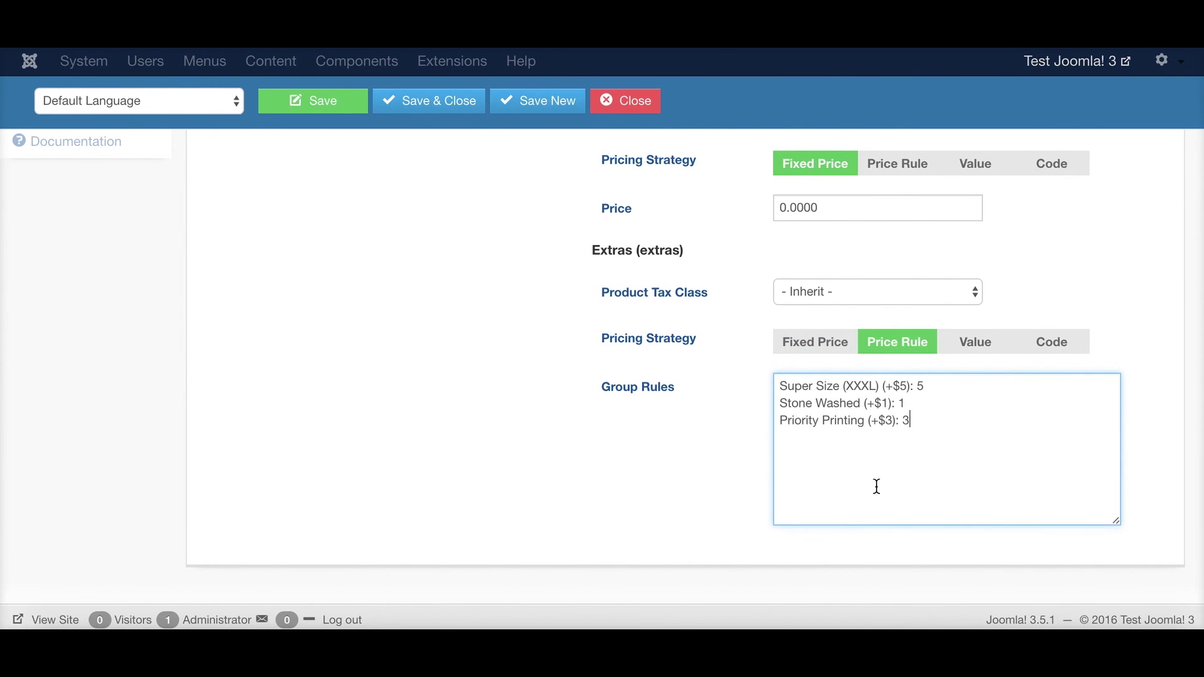
Append '* slogan' to the Super Size rule line
click(917, 387)
scroll(983, 427, up, 1)
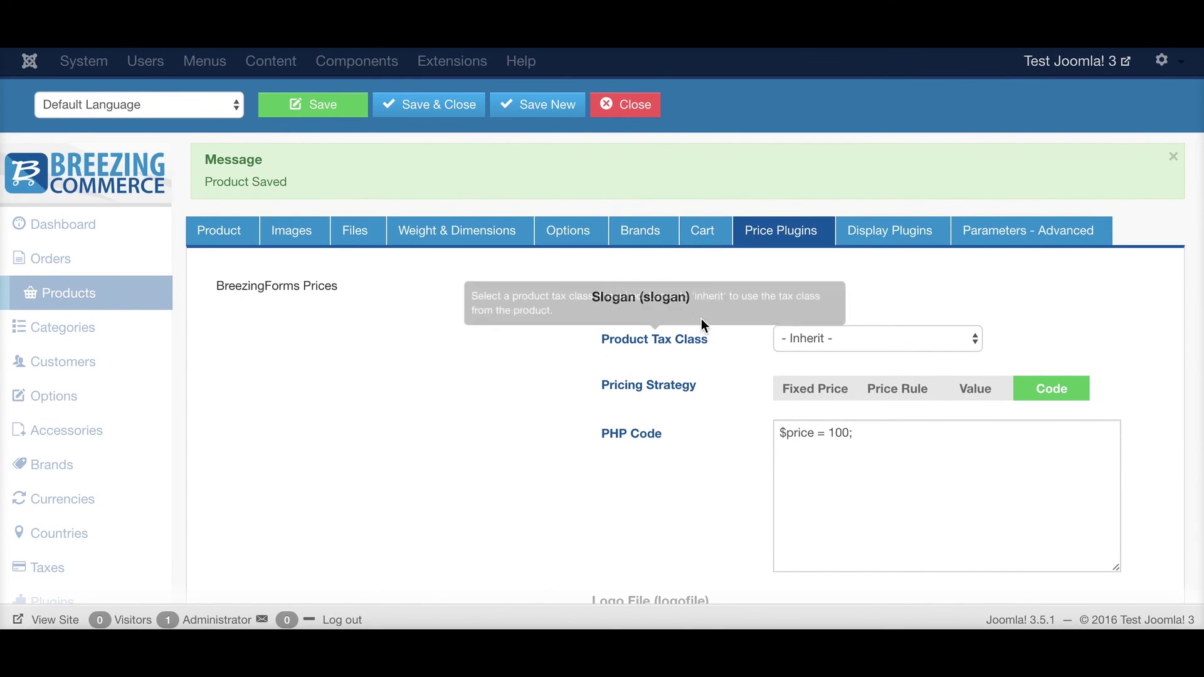
scroll(688, 397, down, 3)
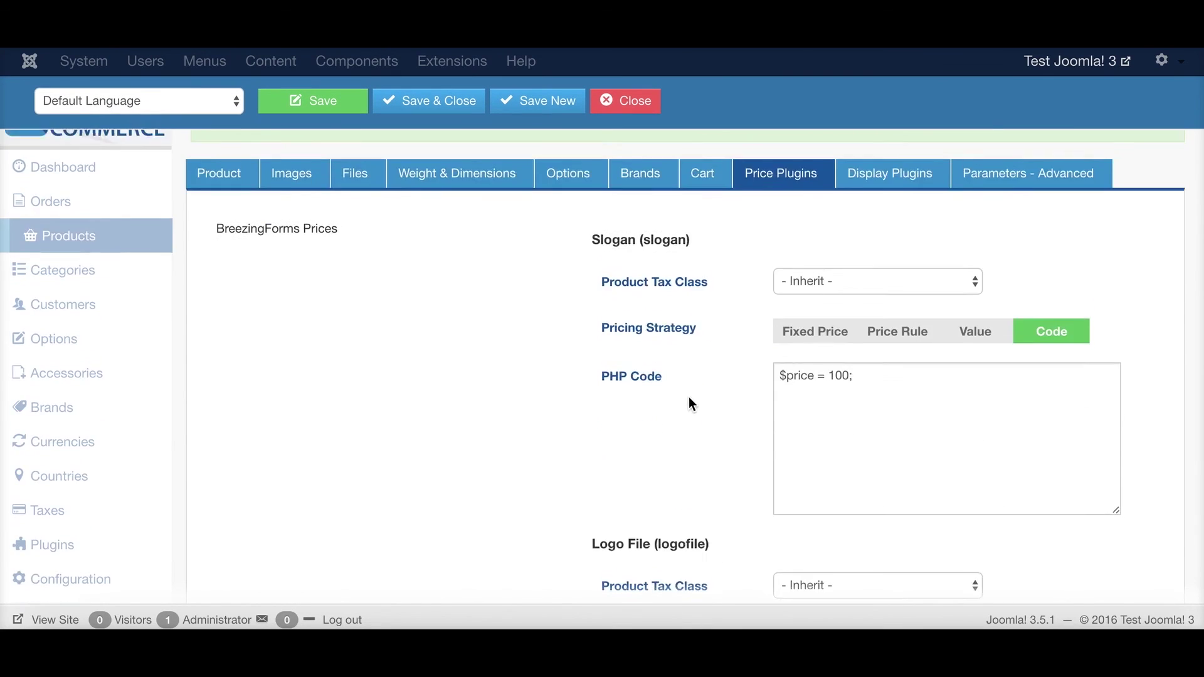
scroll(683, 441, up, 1)
scroll(755, 334, down, 5)
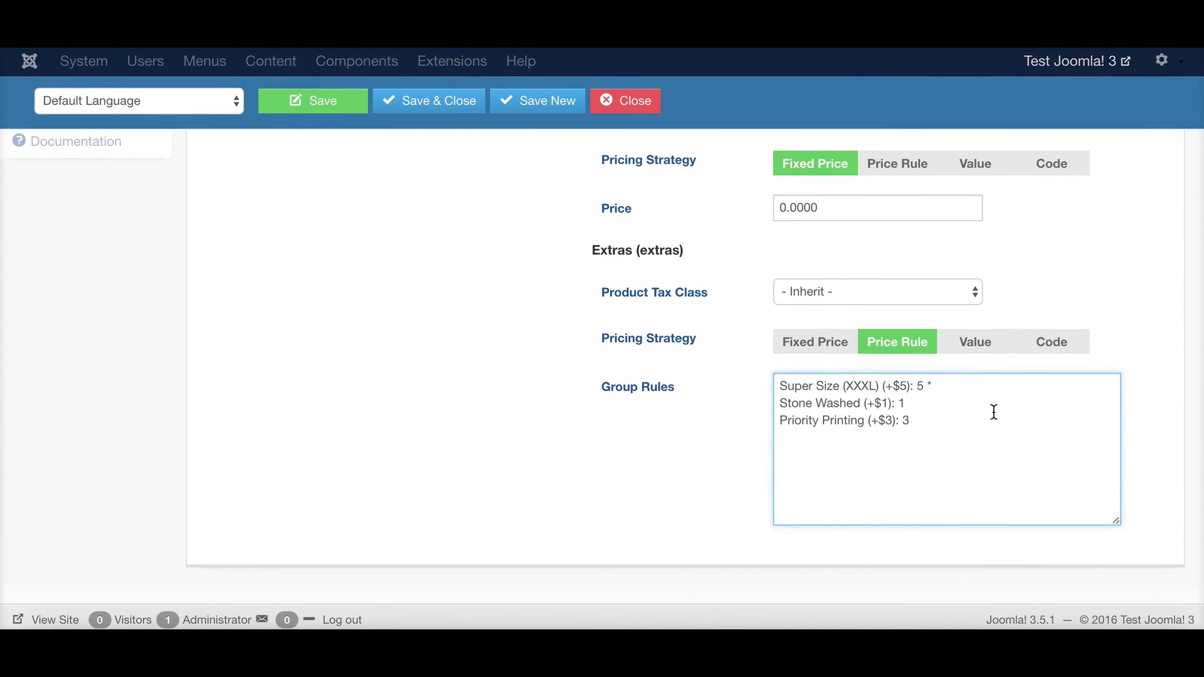
text(slogan)
double_click(946, 387)
click(980, 389)
Preview the Value and Code pricing options, then set Extras back to Fixed Price
click(965, 345)
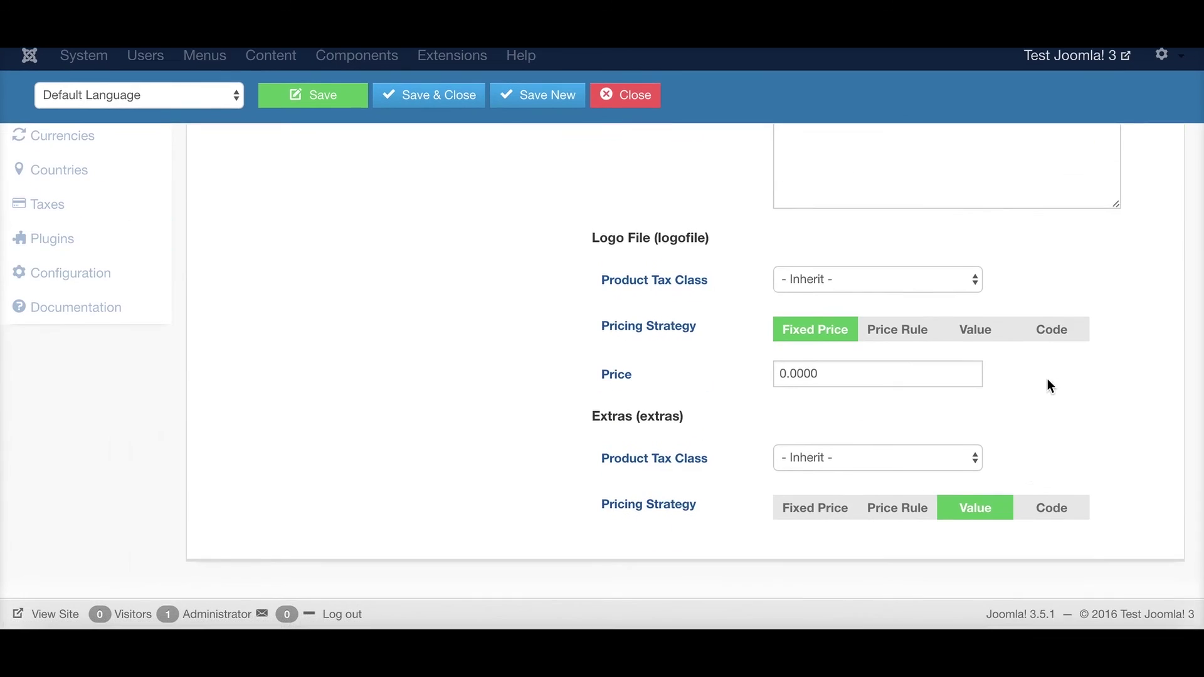
click(1044, 509)
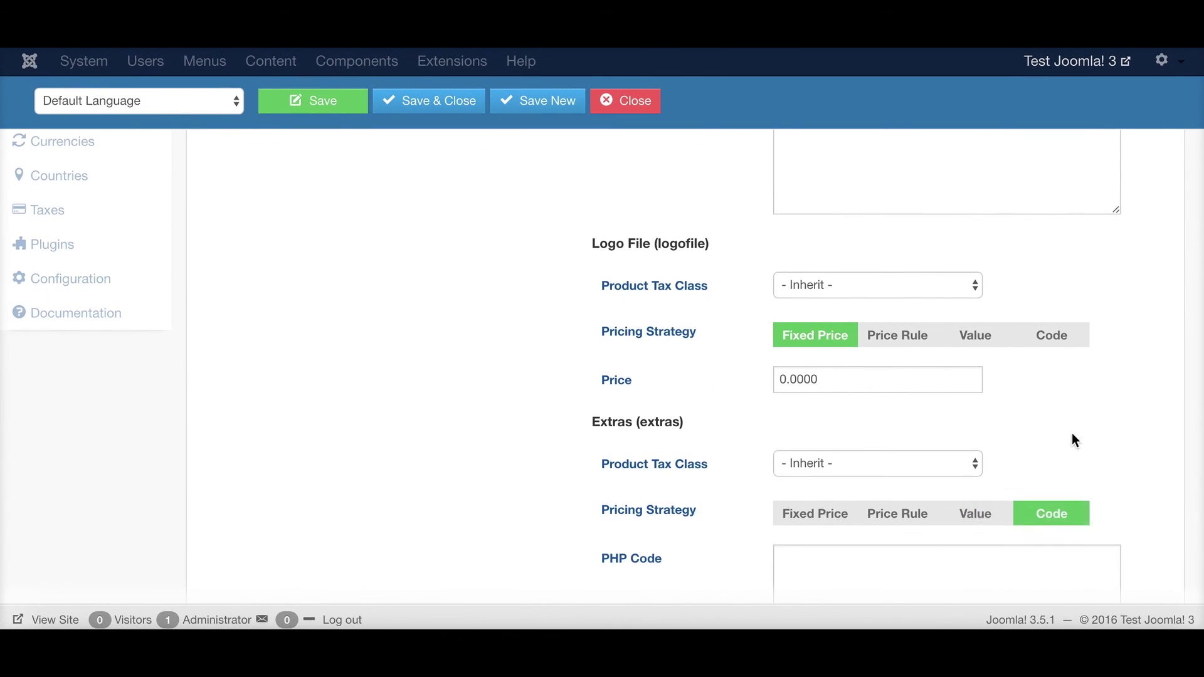
scroll(1069, 417, down, 2)
scroll(1063, 408, down, 1)
click(901, 363)
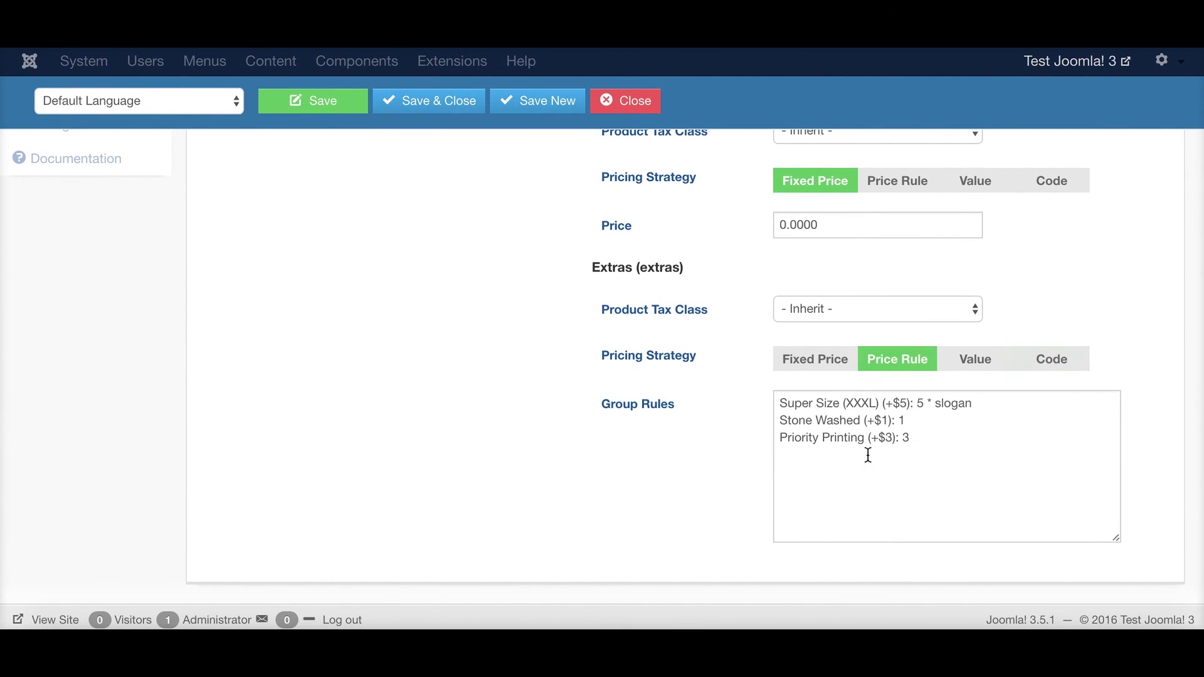
click(818, 362)
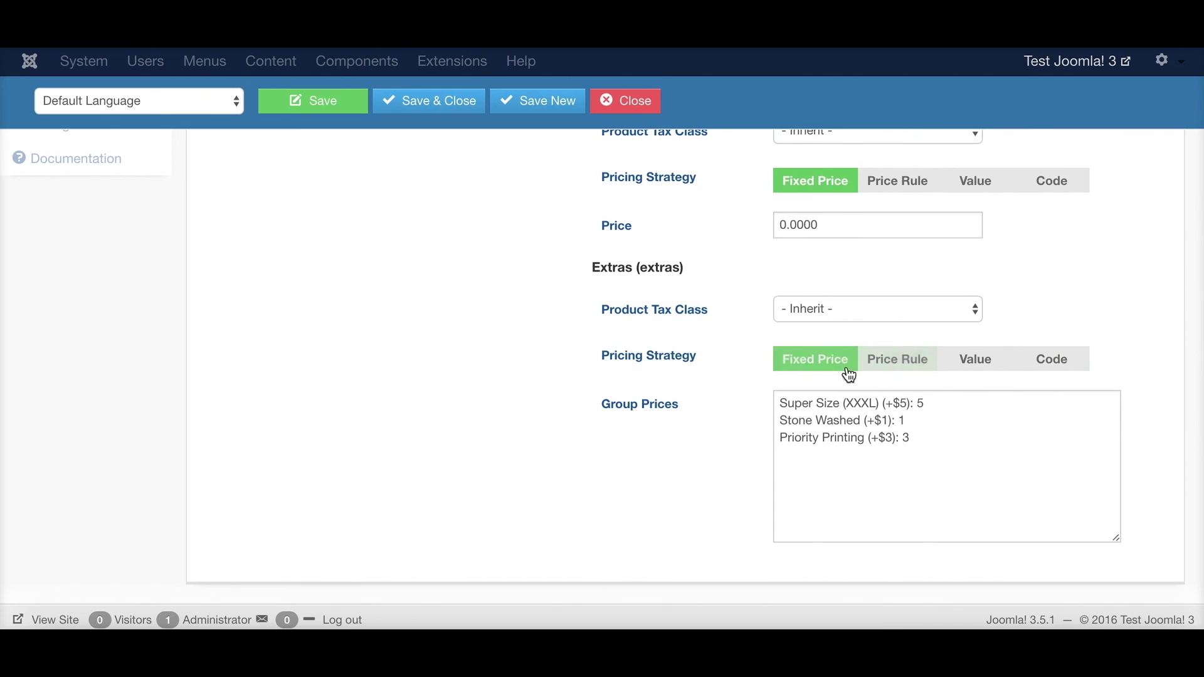